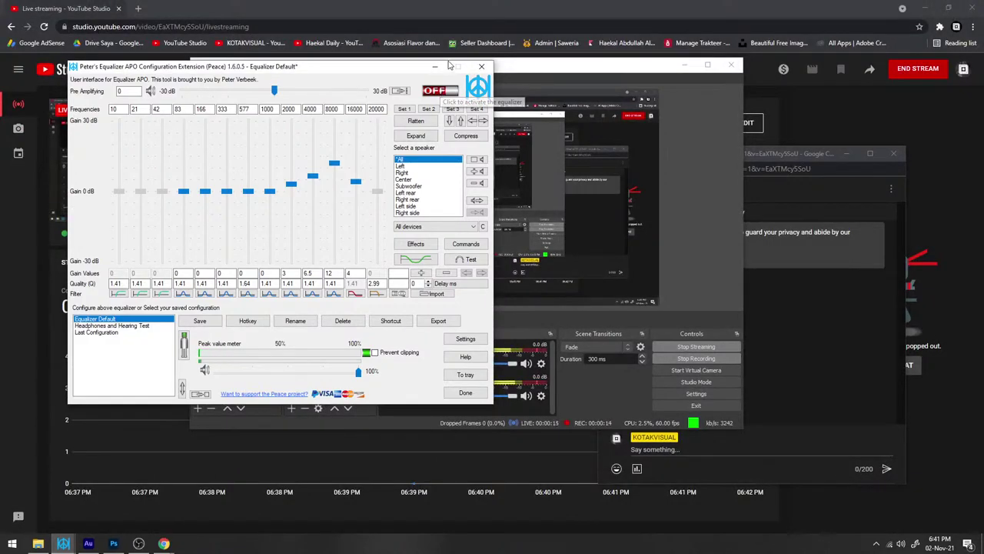
Minimize the Peace equalizer and view the audio filters of the Mic/Aux source in OBS, closing them when done
left_click(435, 66)
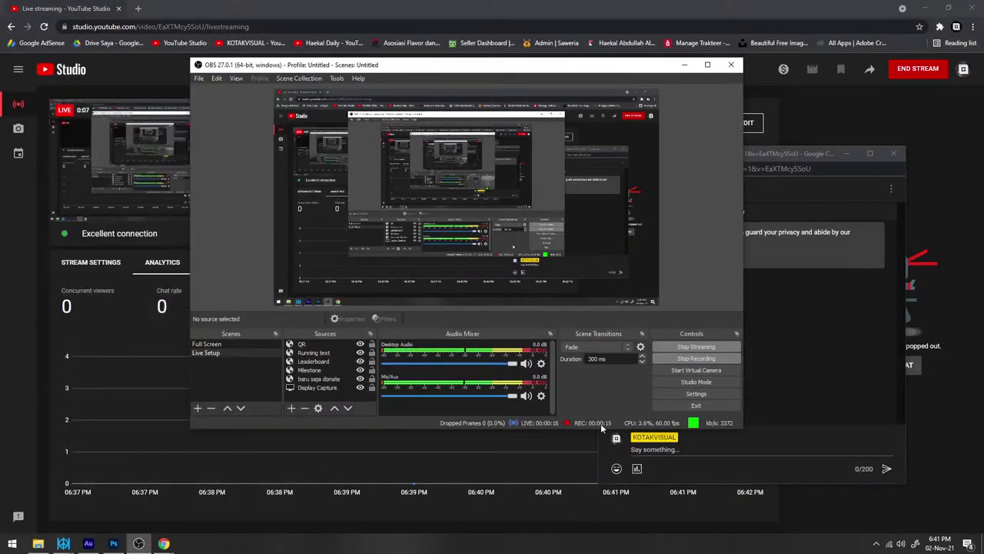
left_click(545, 396)
left_click(576, 501)
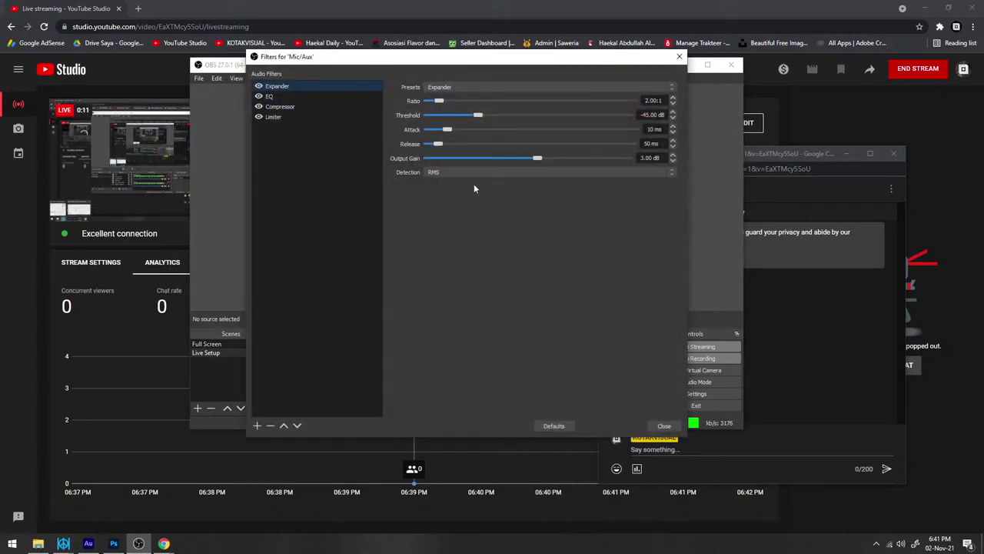
left_click(664, 426)
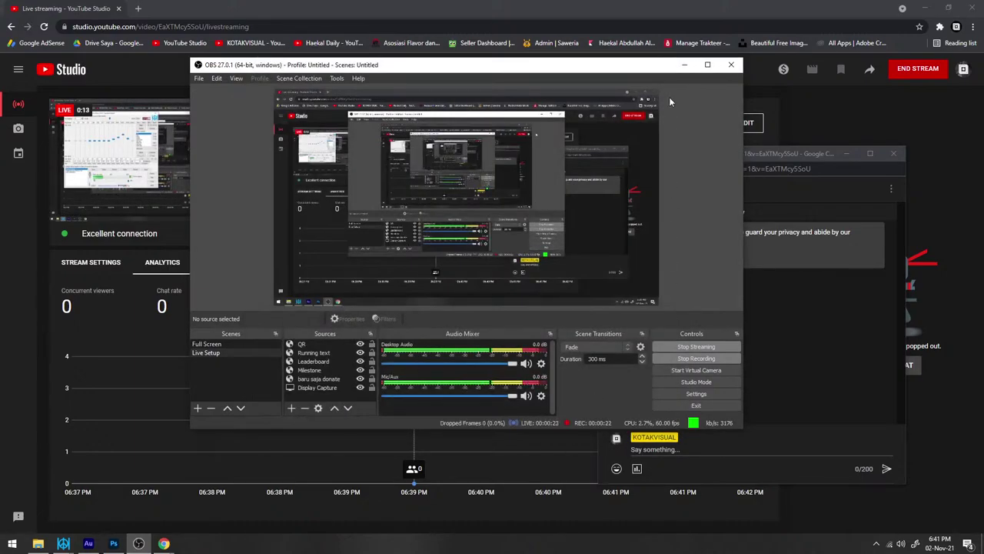
Move the popped-out live chat window aside, minimize the YouTube Studio browser window and switch to Photoshop
left_click(748, 150)
left_click_drag(749, 153, 828, 211)
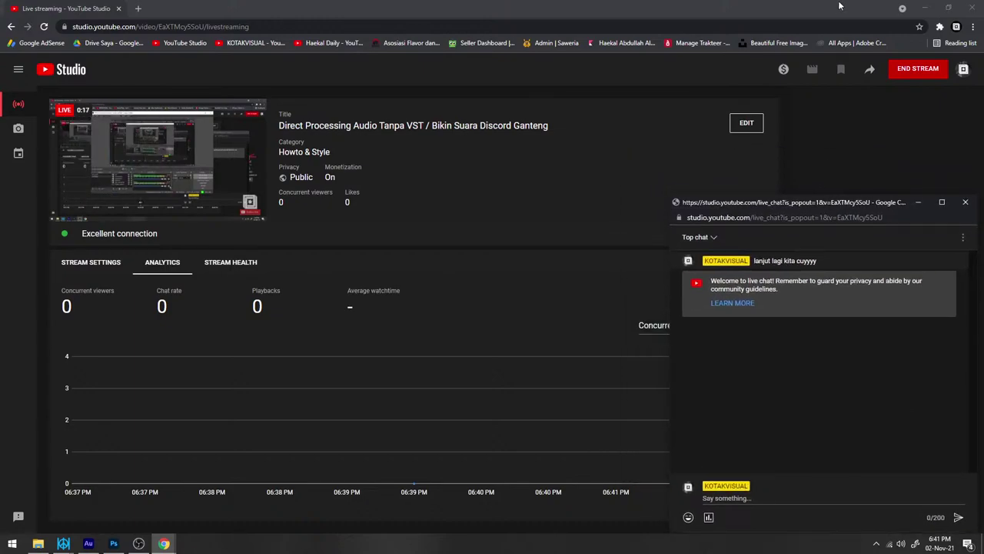
left_click(925, 7)
left_click(910, 69)
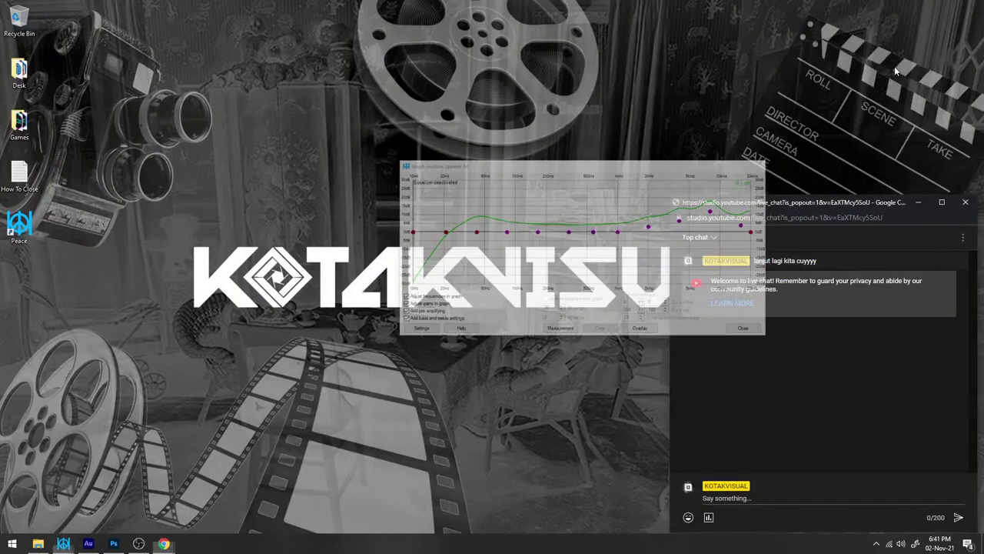
left_click(114, 543)
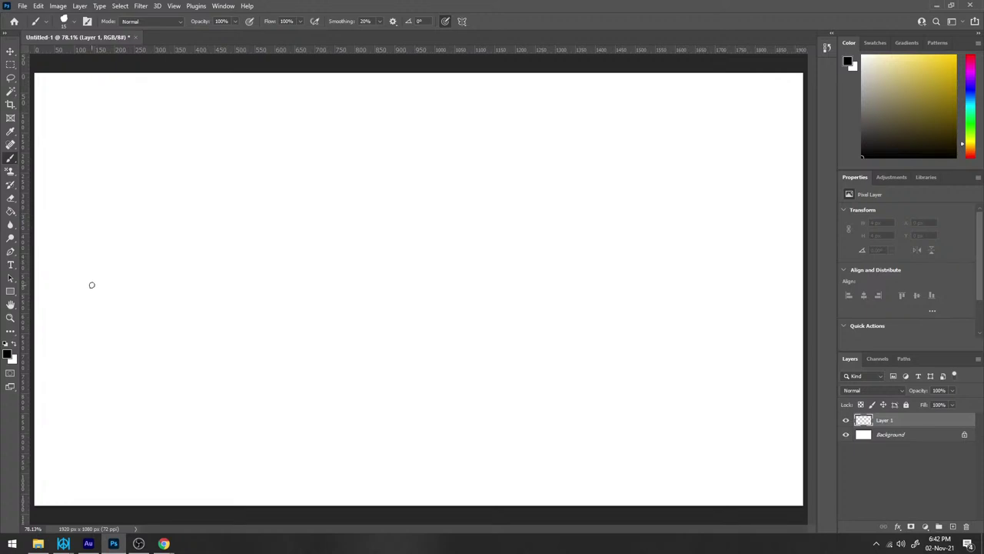
Brush the handwritten label "WDM/MME" on the canvas, frame it with a box and add an outgoing arrow
mouse_move(81, 252)
left_mouse_down()
mouse_move(86, 276)
mouse_move(102, 252)
mouse_move(104, 274)
mouse_move(124, 256)
mouse_move(126, 276)
mouse_move(125, 257)
mouse_move(142, 279)
mouse_move(128, 282)
mouse_move(160, 288)
mouse_move(175, 252)
mouse_move(195, 290)
left_mouse_up()
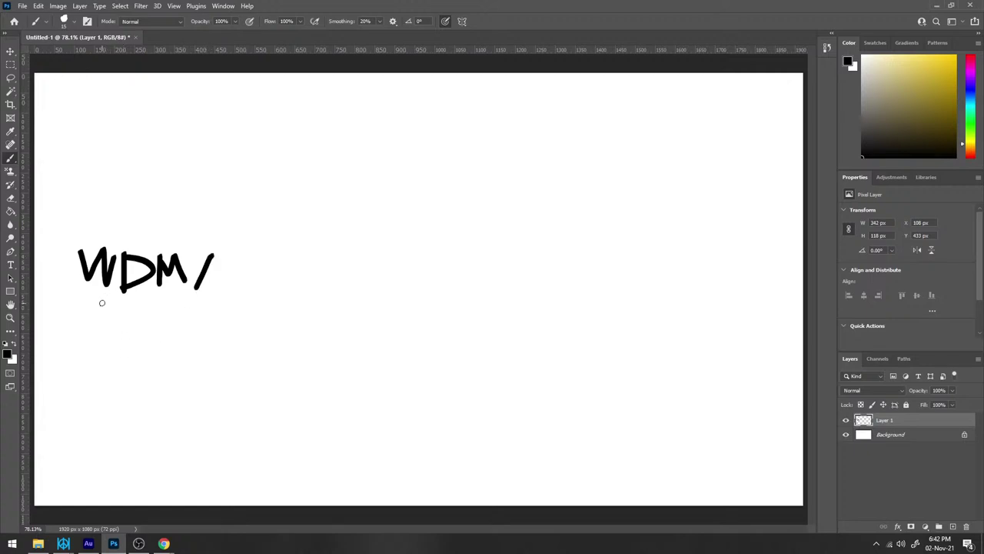
mouse_move(105, 311)
left_mouse_down()
mouse_move(116, 307)
mouse_move(133, 326)
mouse_move(151, 307)
mouse_move(163, 332)
mouse_move(184, 332)
mouse_move(176, 320)
mouse_move(187, 310)
left_mouse_up()
left_click_drag(65, 216, 68, 319)
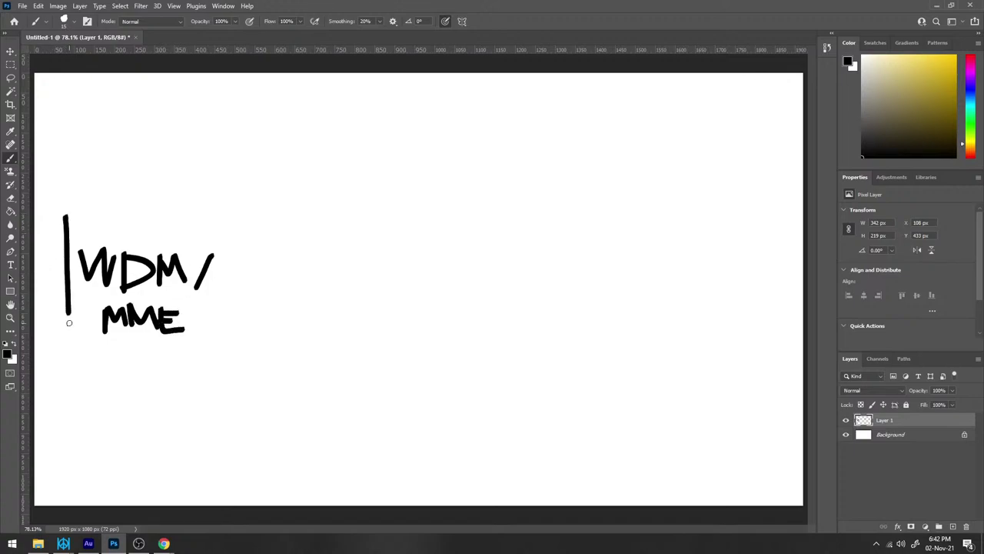
mouse_move(60, 229)
left_mouse_down()
mouse_move(209, 228)
mouse_move(245, 260)
mouse_move(241, 350)
mouse_move(63, 350)
mouse_move(69, 276)
left_mouse_up()
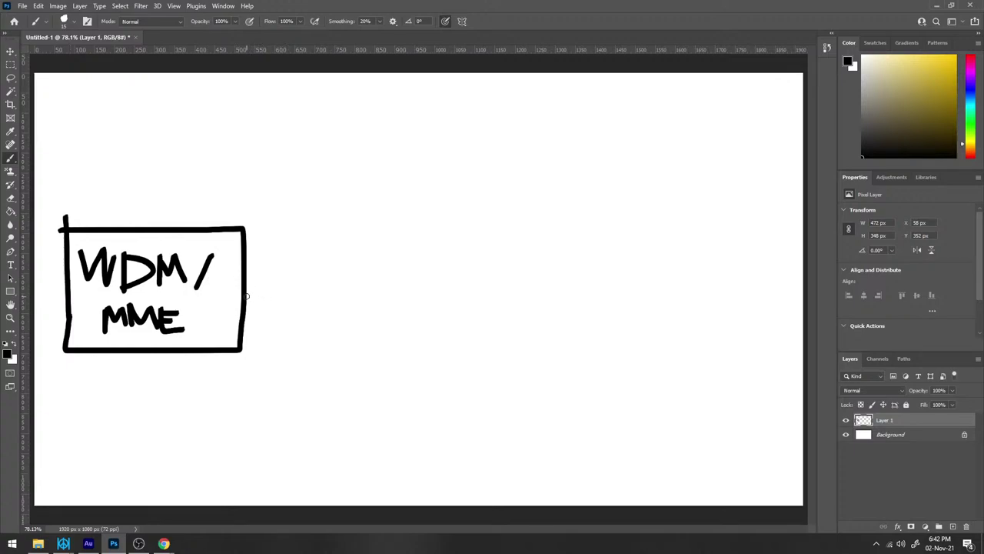
left_click_drag(247, 295, 290, 296)
mouse_move(279, 282)
left_mouse_down()
mouse_move(293, 295)
mouse_move(287, 314)
left_mouse_up()
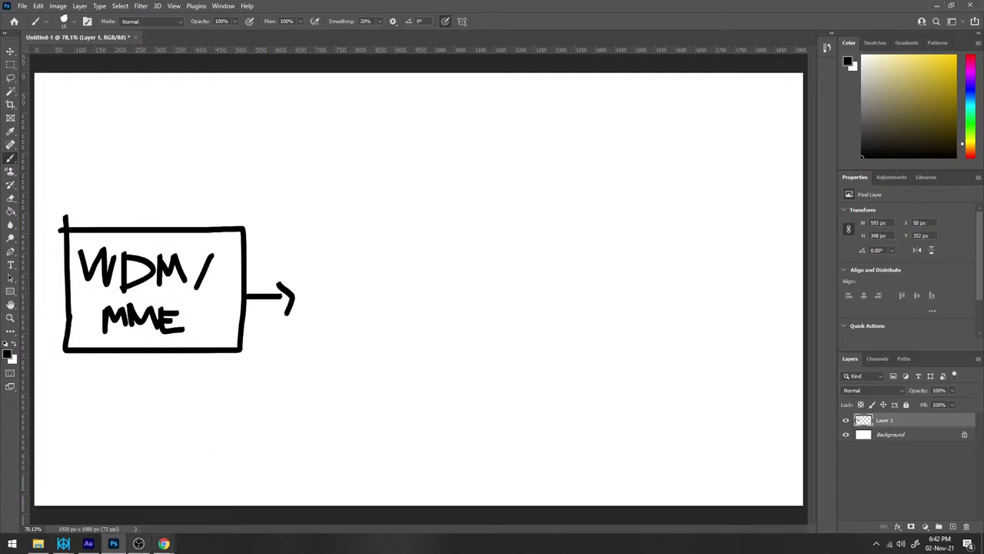
Switch to OBS and view the filter chain applied to the Mic/Aux source
left_click(139, 543)
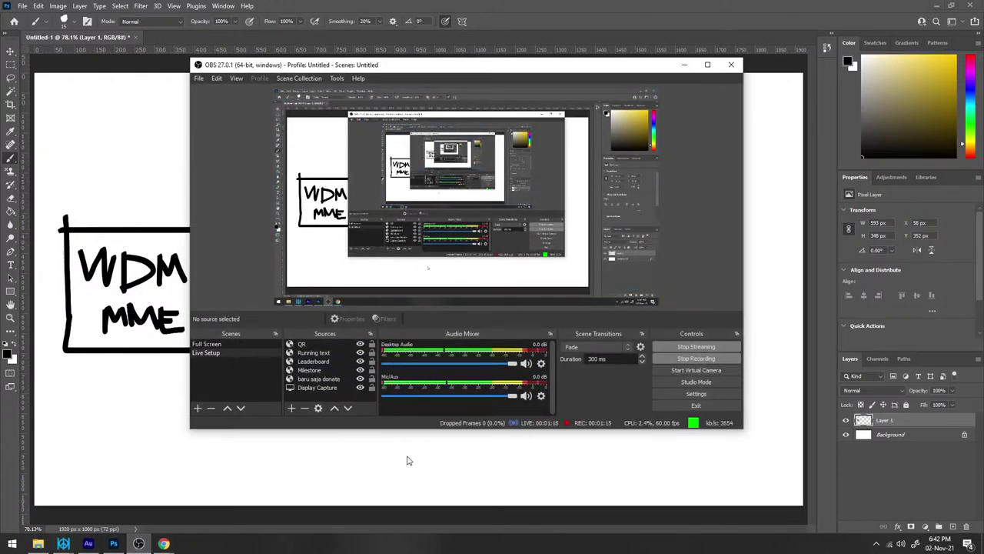
left_click(541, 395)
left_click(566, 504)
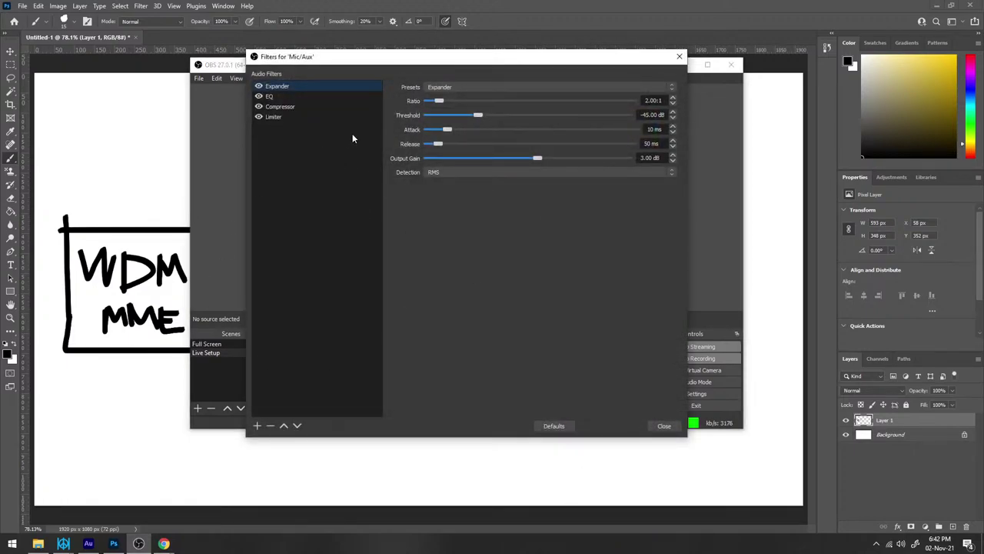
left_click(679, 57)
Reopen the Mic/Aux filters and turn the Limiter, Compressor, EQ and Expander off and on again, returning to the Photoshop canvas
left_click(541, 396)
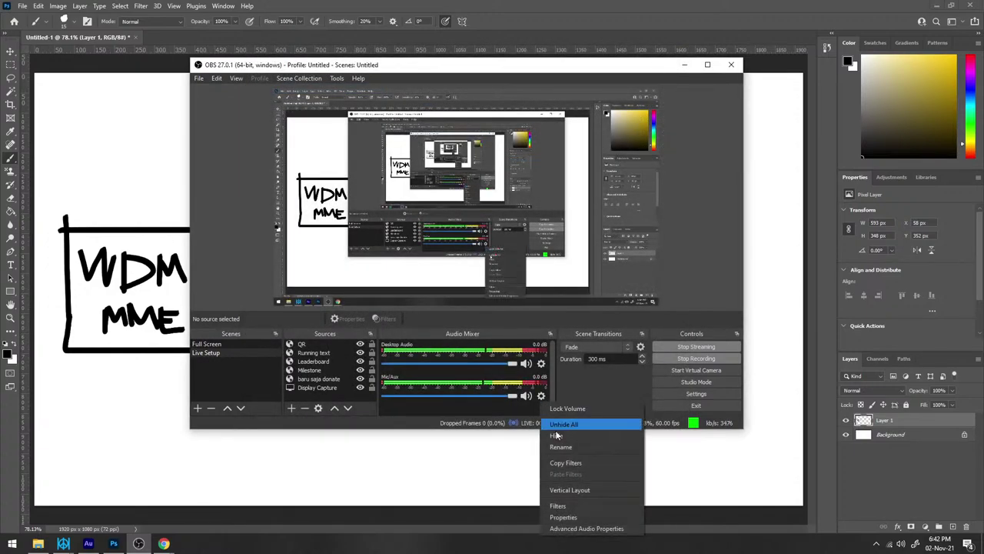
left_click(569, 506)
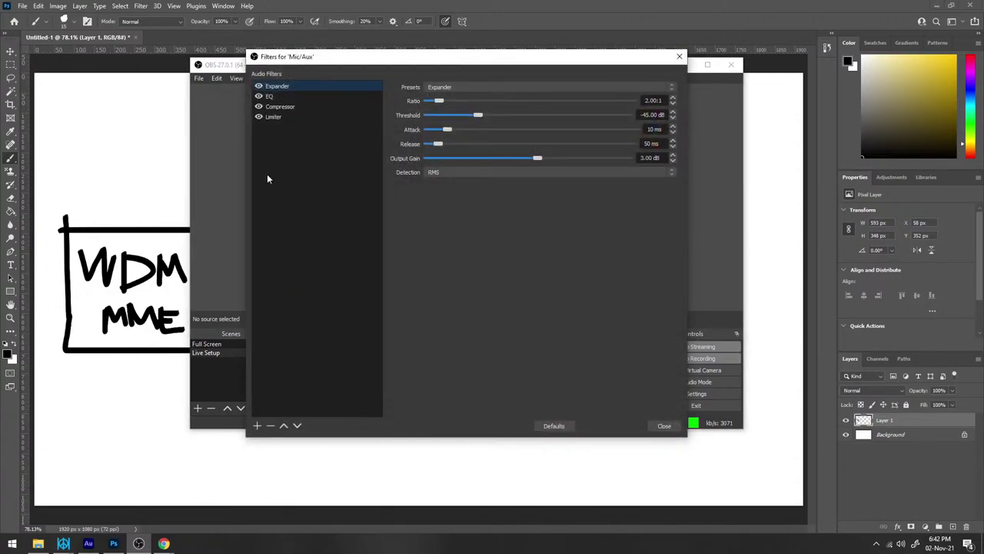
left_click(259, 117)
left_click(259, 106)
left_click(259, 96)
left_click(259, 86)
left_click(259, 86)
left_click(260, 96)
left_click(259, 106)
left_click(259, 117)
left_click(665, 425)
left_click(694, 5)
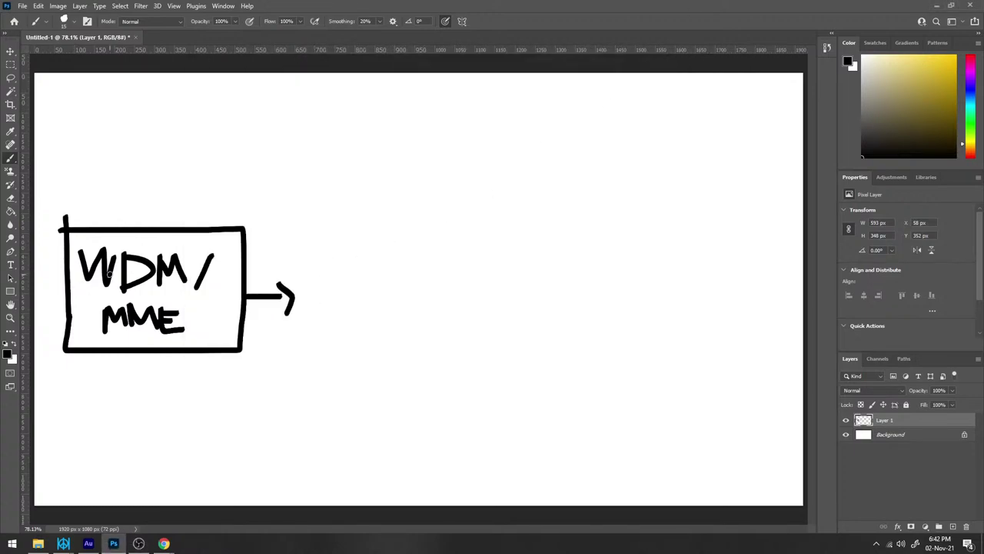
Draw a second box after the WDM/MME arrow and handwrite "OBS" inside it
left_click_drag(310, 226, 311, 338)
mouse_move(314, 227)
left_mouse_down()
mouse_move(452, 230)
mouse_move(456, 320)
mouse_move(450, 346)
mouse_move(310, 334)
left_mouse_up()
mouse_move(340, 274)
left_mouse_down()
mouse_move(336, 296)
mouse_move(340, 274)
mouse_move(362, 297)
mouse_move(369, 286)
mouse_move(364, 300)
left_mouse_up()
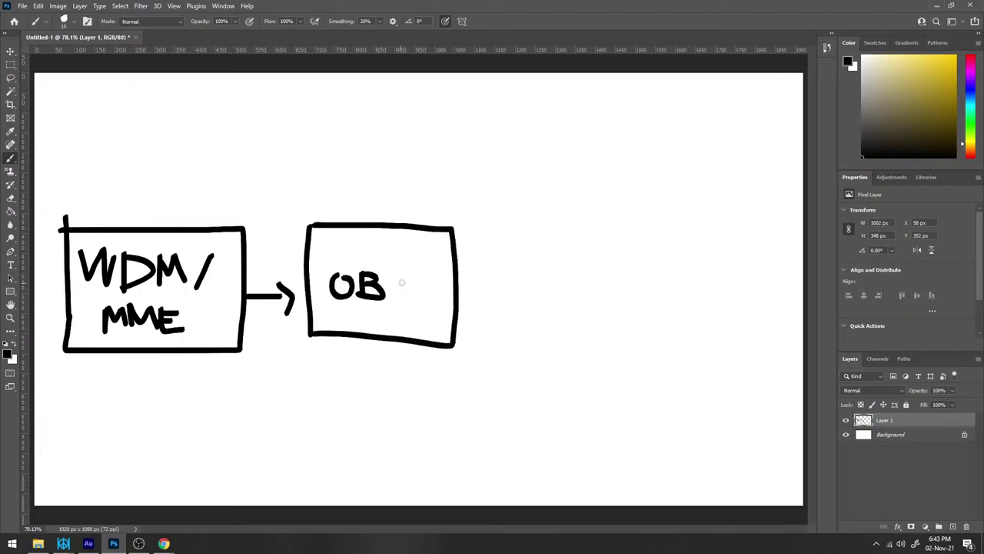
left_click_drag(407, 275, 390, 304)
Extend the flow from the OBS box with an arrow to a box labelled "SFX" and another arrow to a box labelled "Out"
left_click_drag(457, 294, 476, 308)
left_click_drag(489, 235, 489, 348)
mouse_move(492, 235)
left_mouse_down()
mouse_move(585, 234)
mouse_move(578, 343)
mouse_move(492, 350)
left_mouse_up()
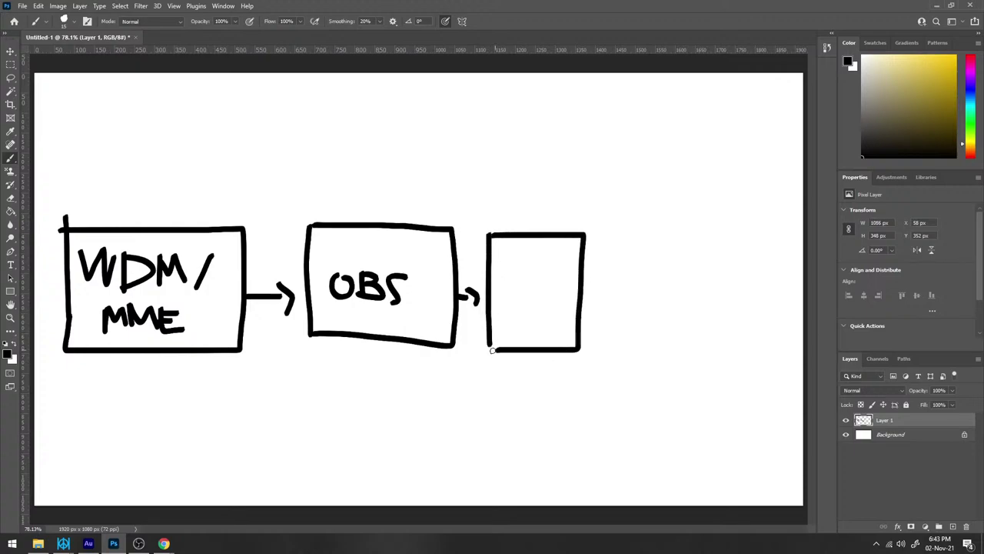
mouse_move(513, 279)
left_mouse_down()
mouse_move(504, 306)
mouse_move(521, 310)
mouse_move(538, 283)
mouse_move(539, 309)
mouse_move(607, 288)
mouse_move(608, 308)
left_mouse_up()
mouse_move(643, 235)
left_mouse_down()
mouse_move(643, 342)
mouse_move(645, 238)
mouse_move(735, 242)
mouse_move(718, 366)
mouse_move(643, 326)
left_mouse_up()
mouse_move(659, 293)
left_mouse_down()
mouse_move(658, 309)
mouse_move(661, 285)
mouse_move(690, 324)
mouse_move(694, 309)
mouse_move(719, 303)
mouse_move(711, 326)
left_mouse_up()
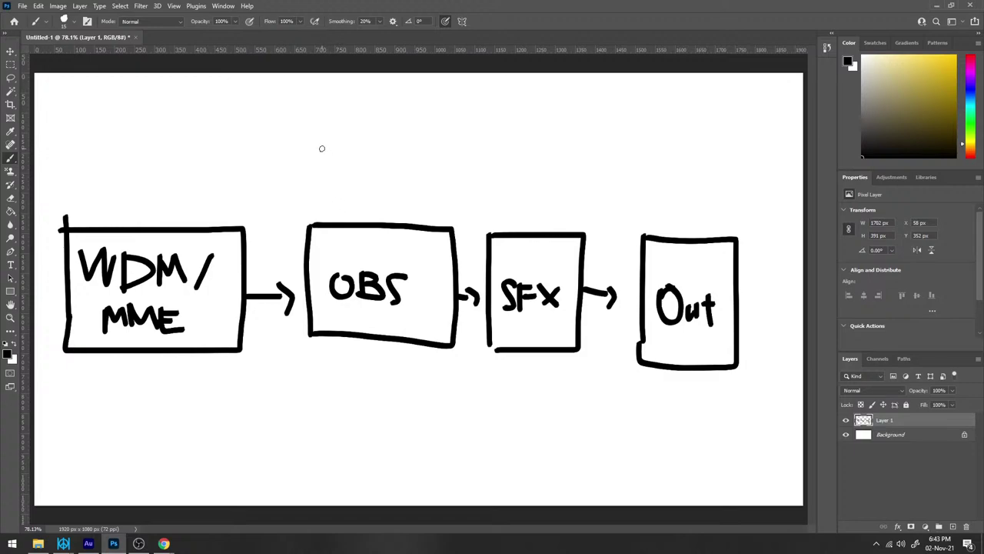
Draw a "Zoom Discord" box above the OBS box, with arrows from WDM/MME to it and from it to Out
left_click_drag(310, 112, 311, 189)
mouse_move(310, 114)
left_mouse_down()
mouse_move(309, 90)
mouse_move(456, 91)
mouse_move(472, 108)
mouse_move(472, 206)
mouse_move(312, 192)
mouse_move(316, 134)
mouse_move(366, 123)
mouse_move(401, 136)
left_mouse_up()
mouse_move(328, 143)
left_mouse_down()
mouse_move(354, 147)
mouse_move(372, 163)
mouse_move(376, 147)
mouse_move(398, 159)
mouse_move(387, 155)
mouse_move(383, 165)
mouse_move(389, 157)
mouse_move(430, 172)
left_mouse_up()
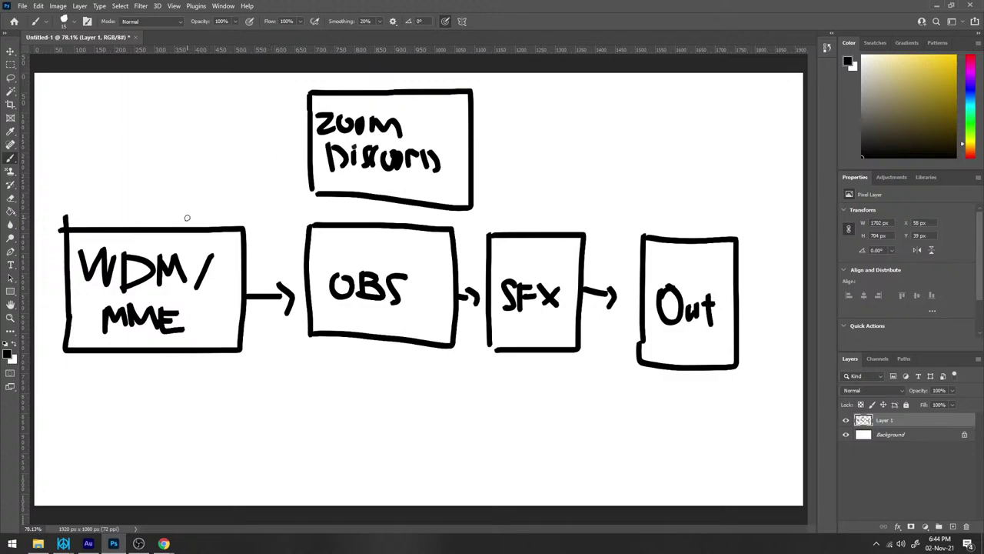
mouse_move(181, 220)
left_mouse_down()
mouse_move(273, 158)
mouse_move(259, 156)
mouse_move(275, 174)
left_mouse_up()
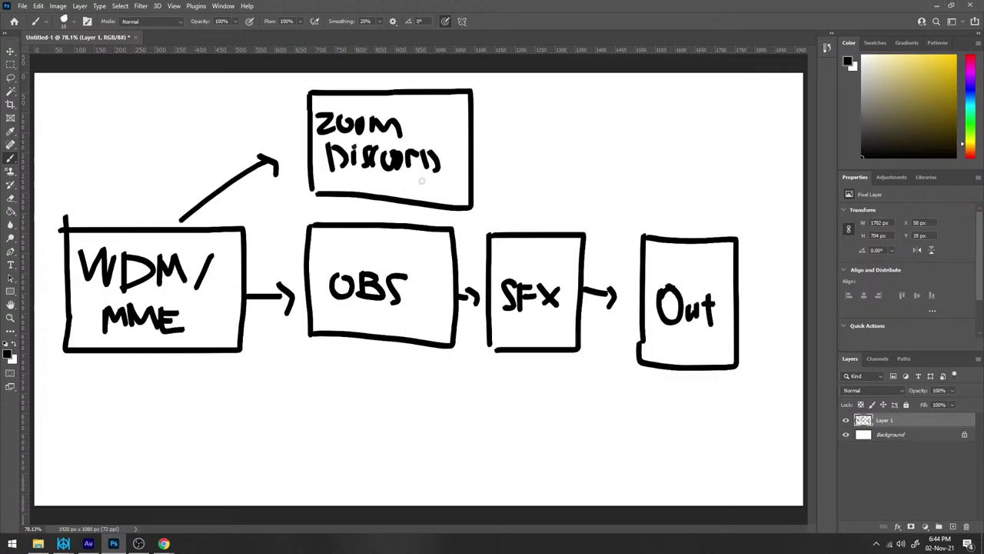
mouse_move(479, 132)
left_mouse_down()
mouse_move(652, 199)
mouse_move(626, 201)
left_mouse_up()
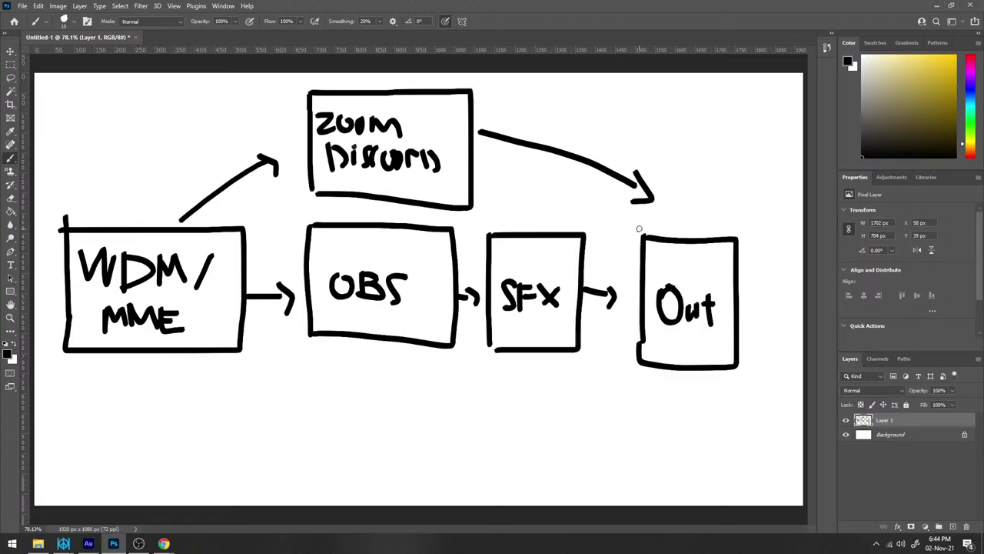
Switch to OBS to check the Mic/Aux filter list again, and minimize OBS to return to the diagram
left_click(139, 542)
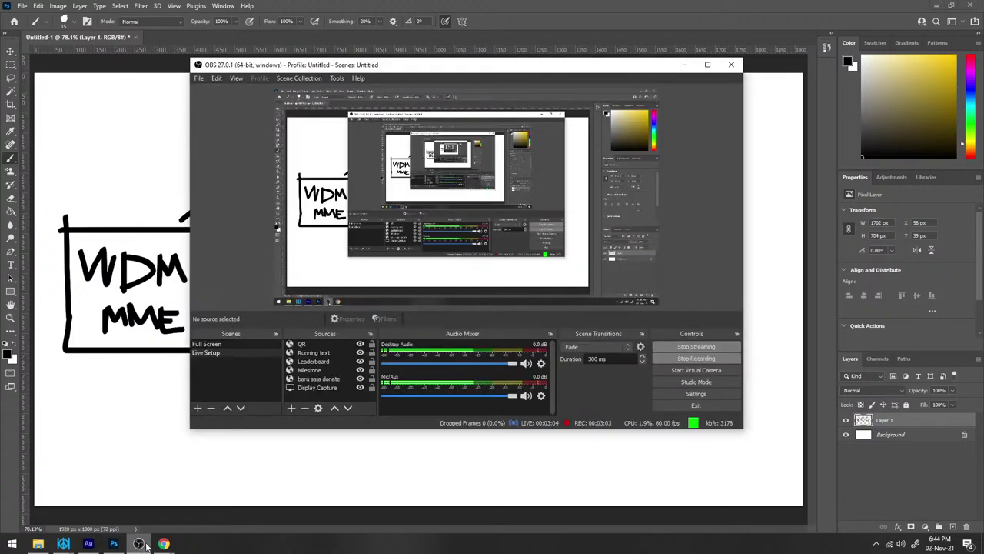
left_click(540, 396)
left_click(561, 500)
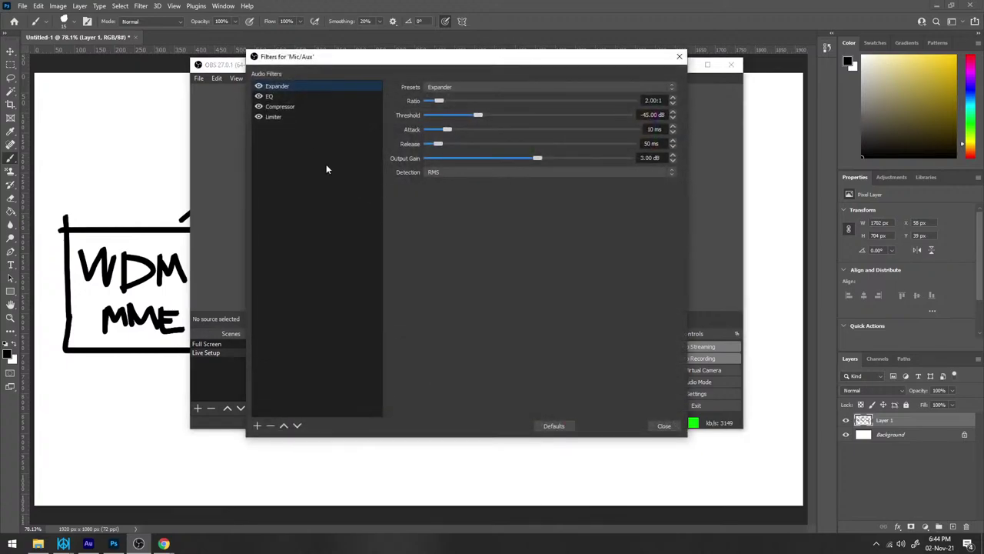
left_click(679, 56)
left_click(684, 65)
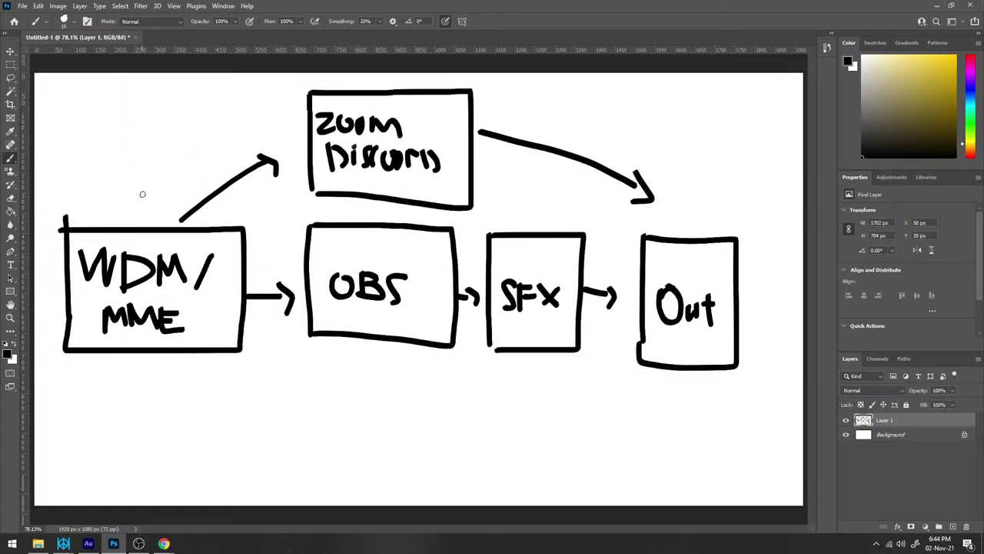
Search for voicemeeter in a new Chrome tab, view the Virtual Audio Cable page on the VB-Audio site and minimize the browser
mouse_move(163, 543)
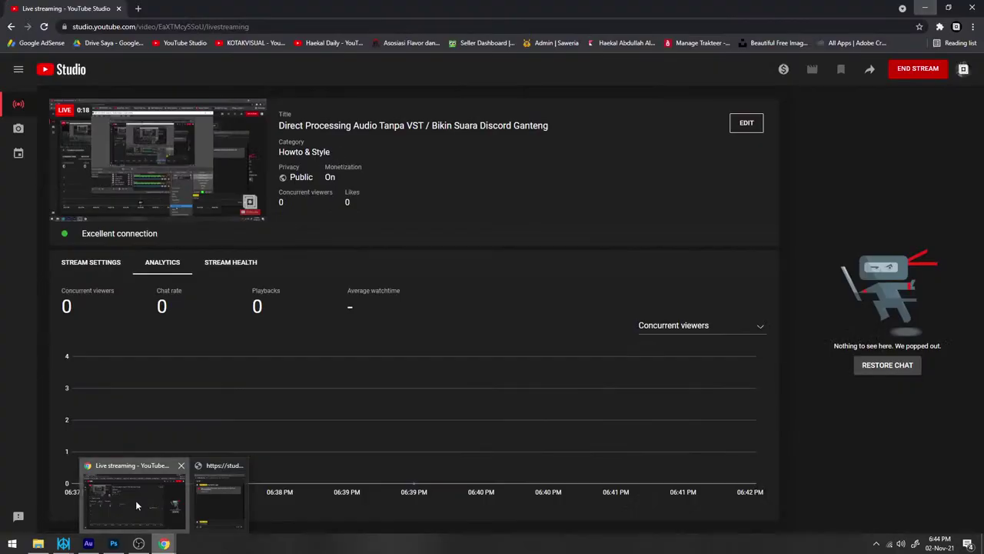
left_click(136, 500)
left_click(138, 8)
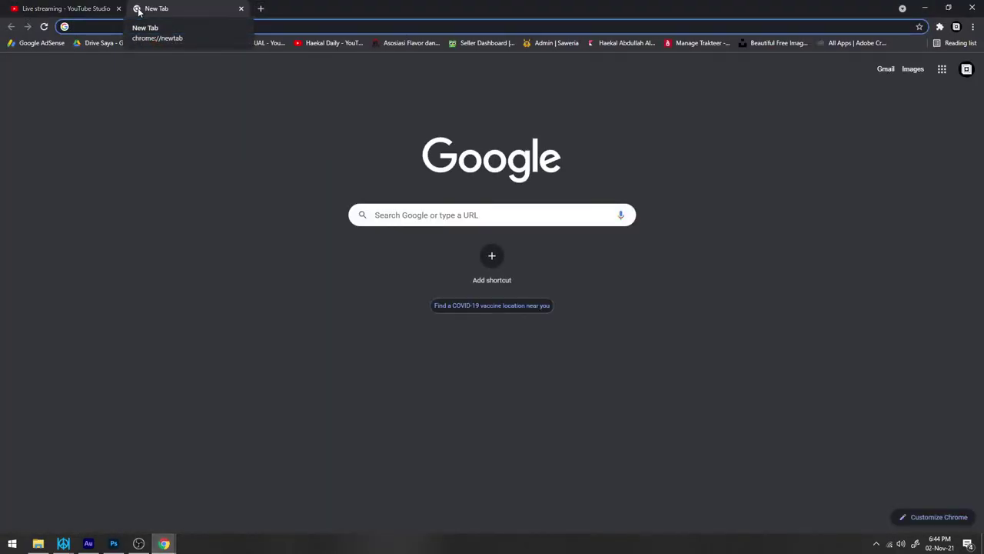
type("voi")
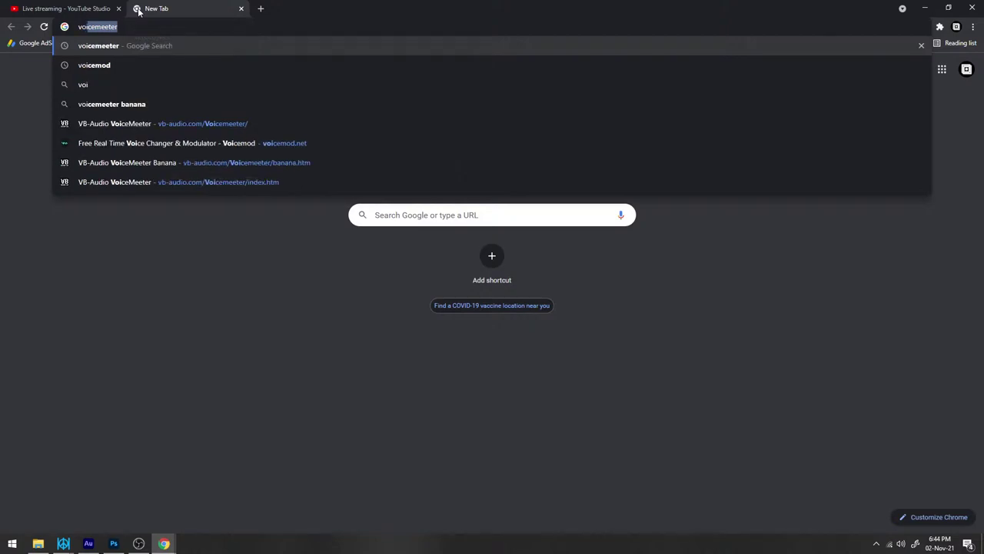
key("Return")
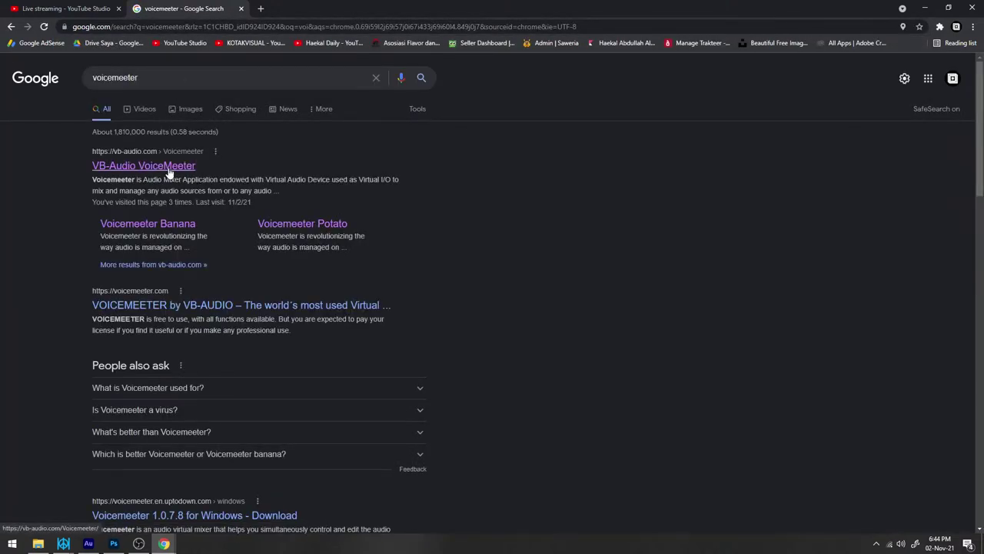
left_click(169, 169)
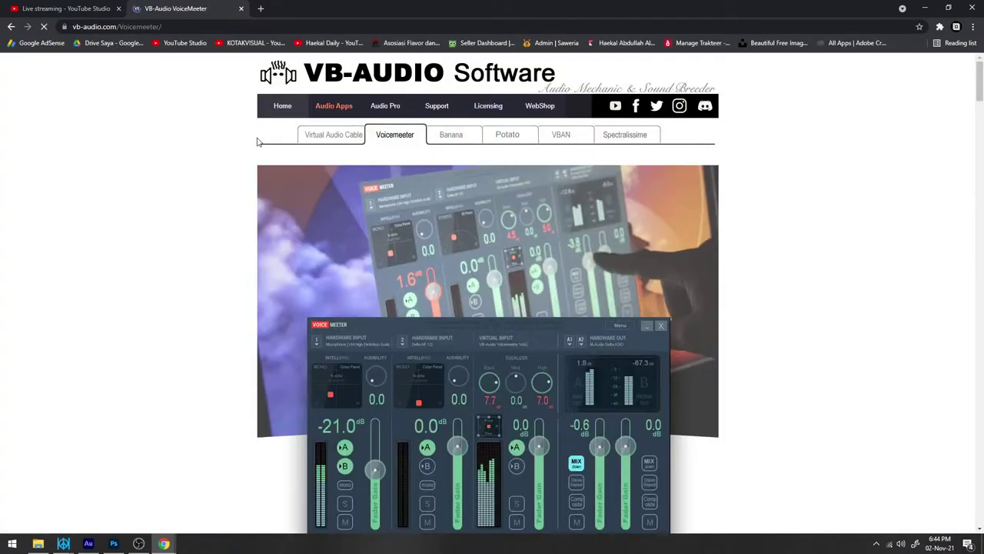
left_click(312, 135)
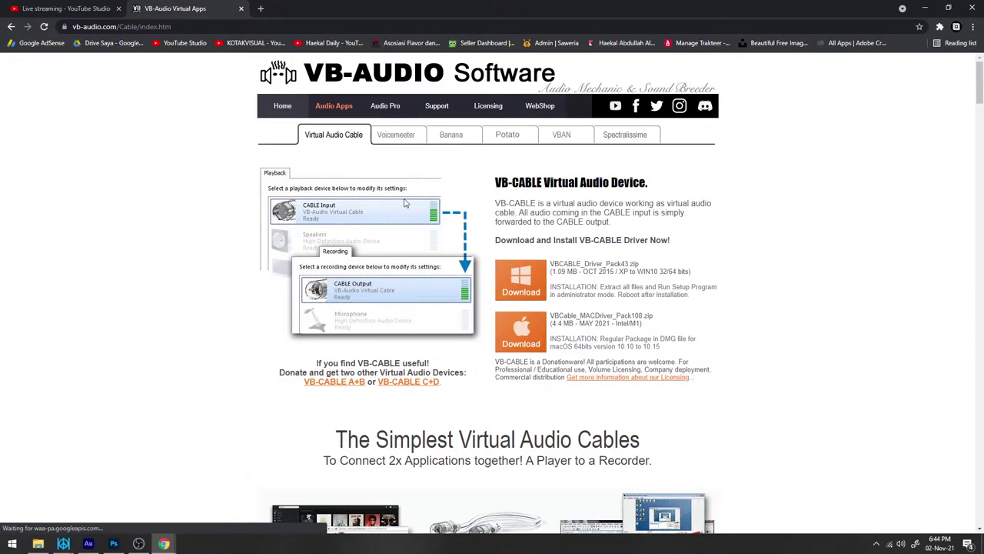
left_click(925, 7)
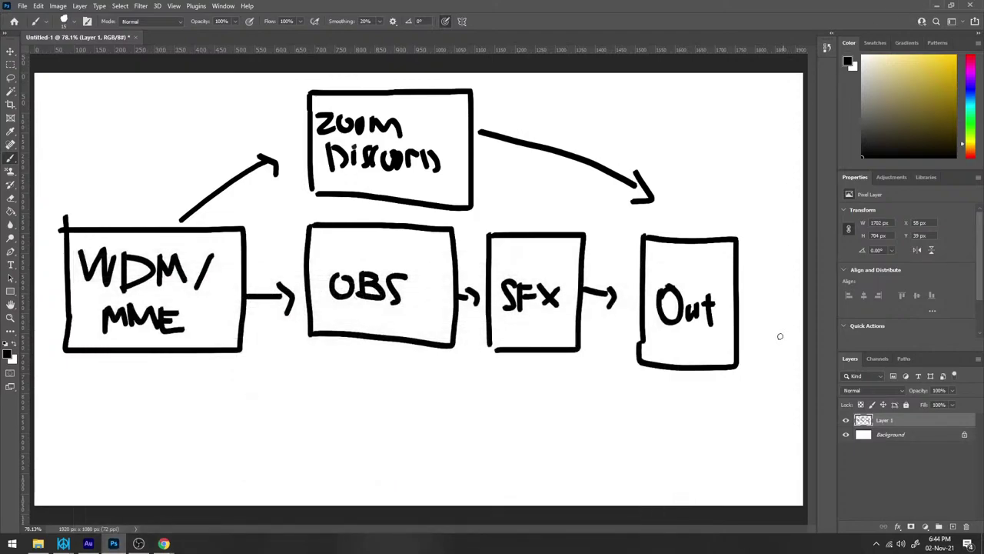
Open the Windows Sound settings and examine the recording devices and the playback devices
right_click(901, 544)
left_click(873, 512)
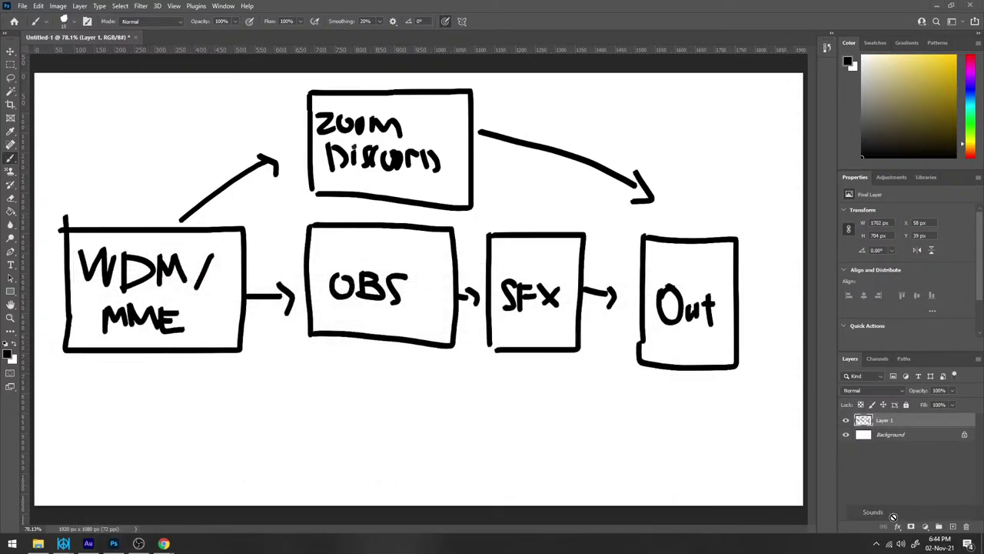
left_click(66, 43)
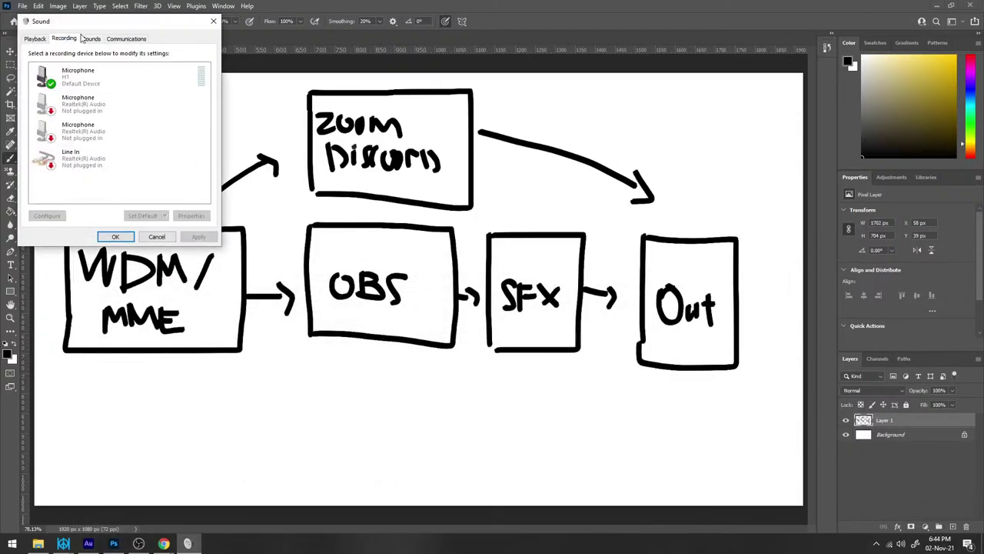
left_click_drag(95, 24, 229, 52)
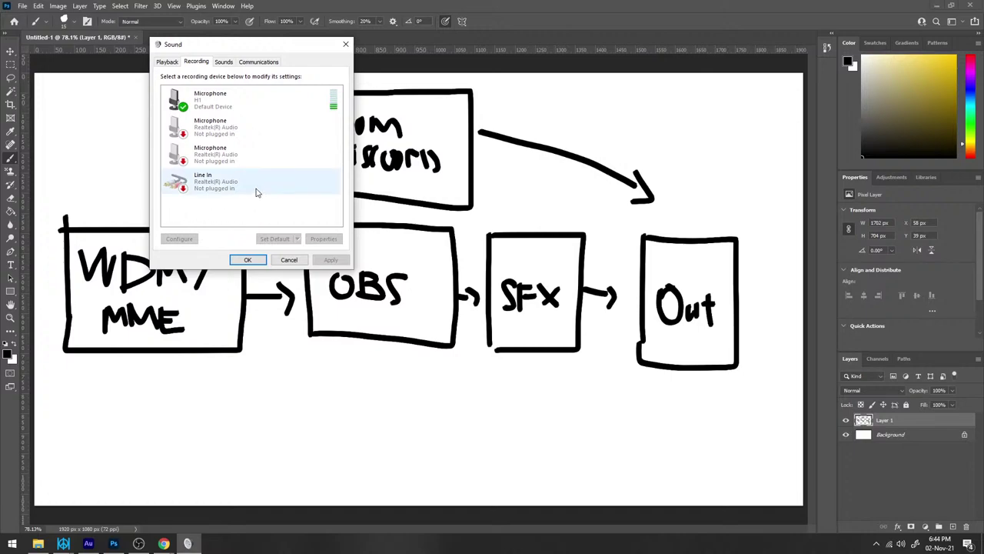
left_click(167, 61)
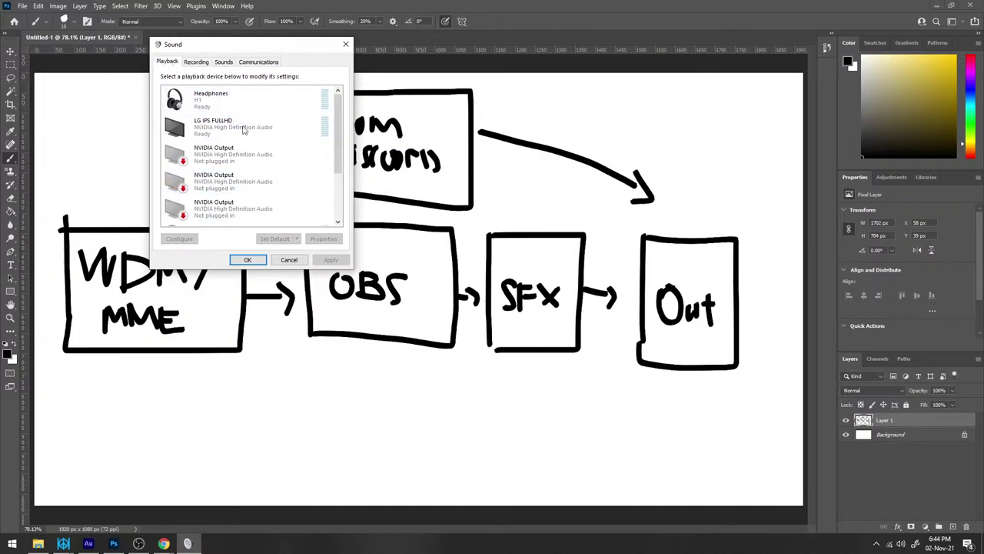
Examine the rest of the playback devices and the recording devices in the Sound settings, and close the dialog
scroll(258, 138, "down", 3)
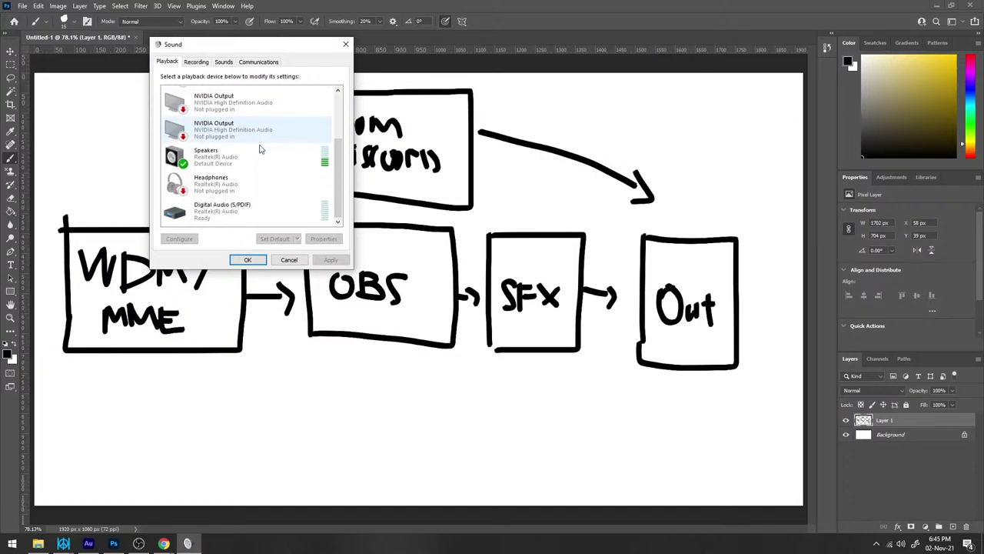
scroll(258, 161, "up", 1)
left_click(196, 61)
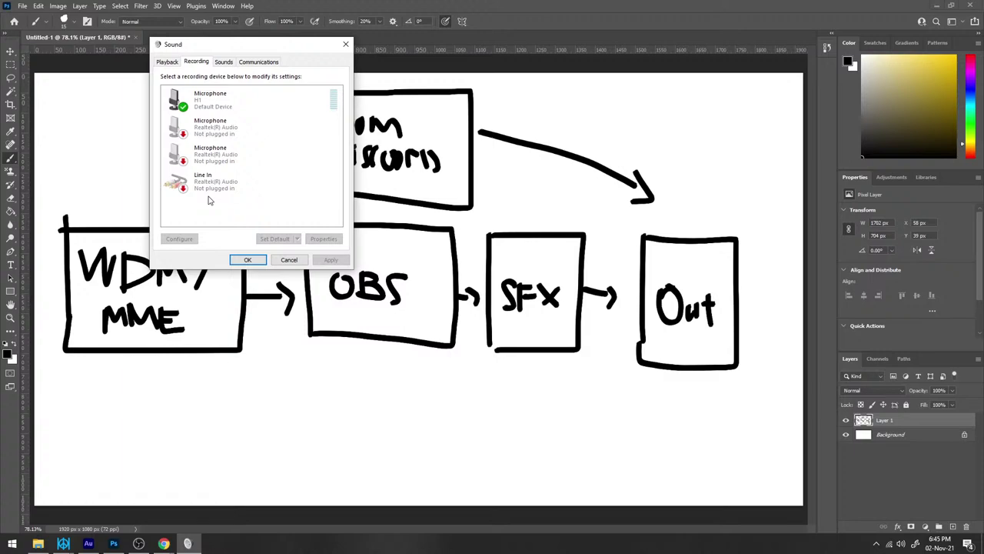
left_click_drag(214, 45, 243, 57)
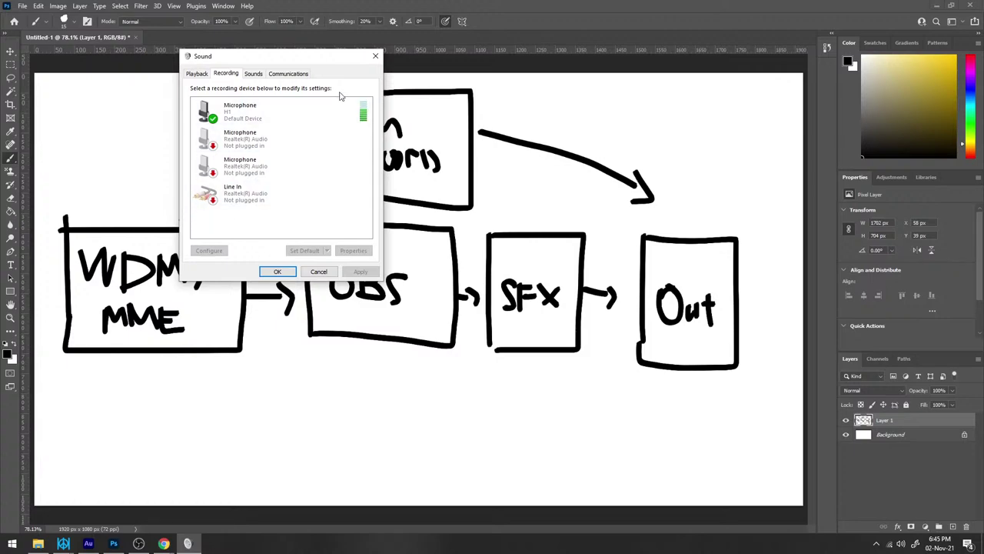
left_click(375, 55)
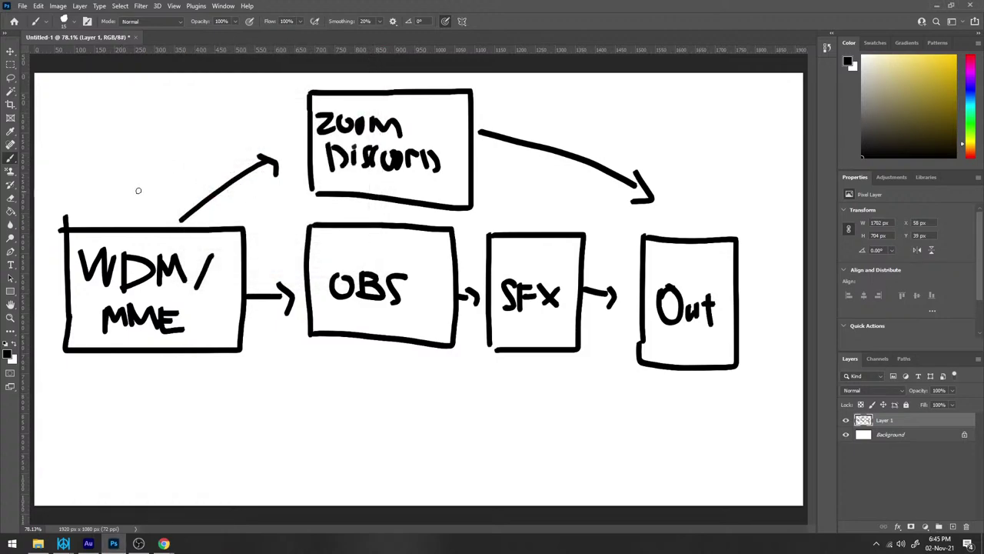
Replace the arrow from WDM/MME to Zoom/Discord with a boxed "VB Cable" linked by two arrows, and add a slash after "Zoom"
mouse_move(140, 117)
left_mouse_down()
mouse_move(154, 144)
mouse_move(173, 112)
mouse_move(155, 154)
mouse_move(167, 174)
mouse_move(172, 152)
mouse_move(178, 167)
mouse_move(197, 155)
mouse_move(225, 163)
left_mouse_up()
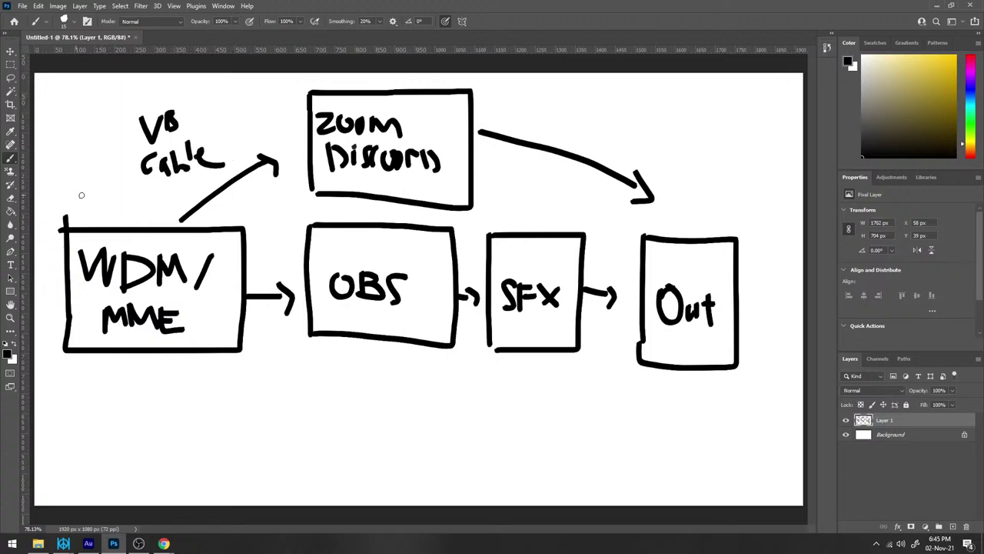
key("e")
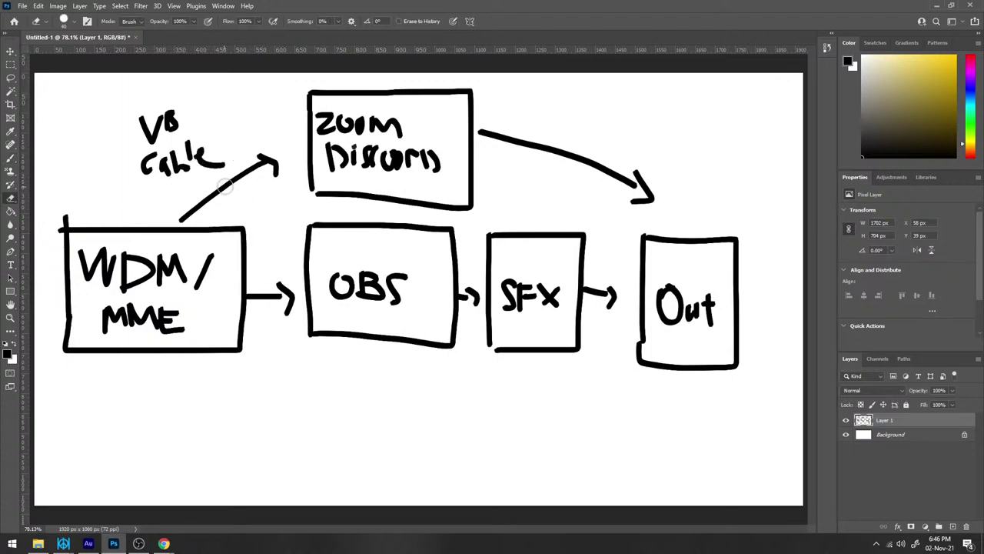
mouse_move(270, 158)
left_mouse_down()
mouse_move(279, 173)
mouse_move(257, 162)
mouse_move(184, 216)
left_mouse_up()
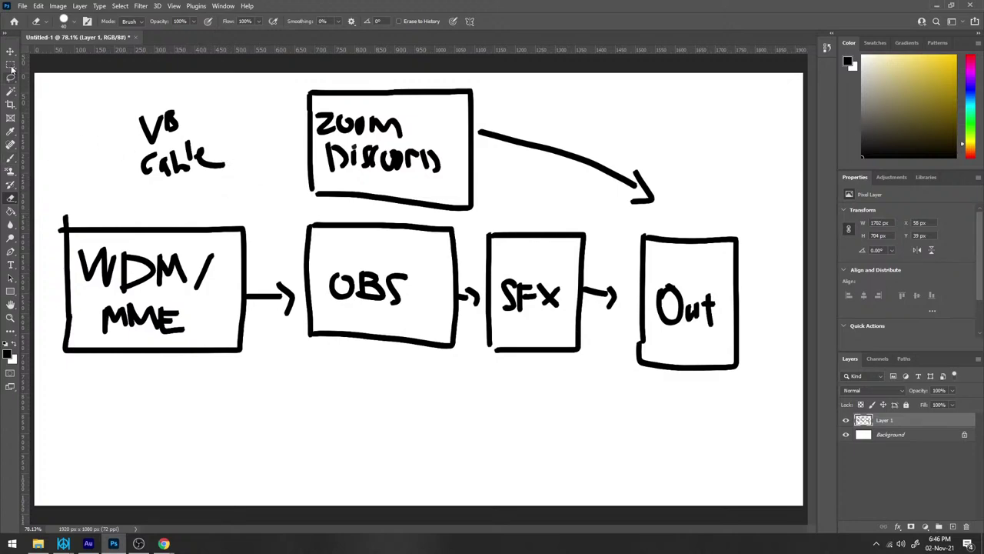
key("b")
mouse_move(110, 93)
left_mouse_down()
mouse_move(124, 183)
mouse_move(191, 191)
mouse_move(237, 138)
mouse_move(207, 98)
mouse_move(112, 96)
left_mouse_up()
mouse_move(103, 223)
left_mouse_down()
mouse_move(101, 171)
mouse_move(113, 181)
left_mouse_up()
mouse_move(239, 132)
left_mouse_down()
mouse_move(279, 136)
mouse_move(278, 165)
left_mouse_up()
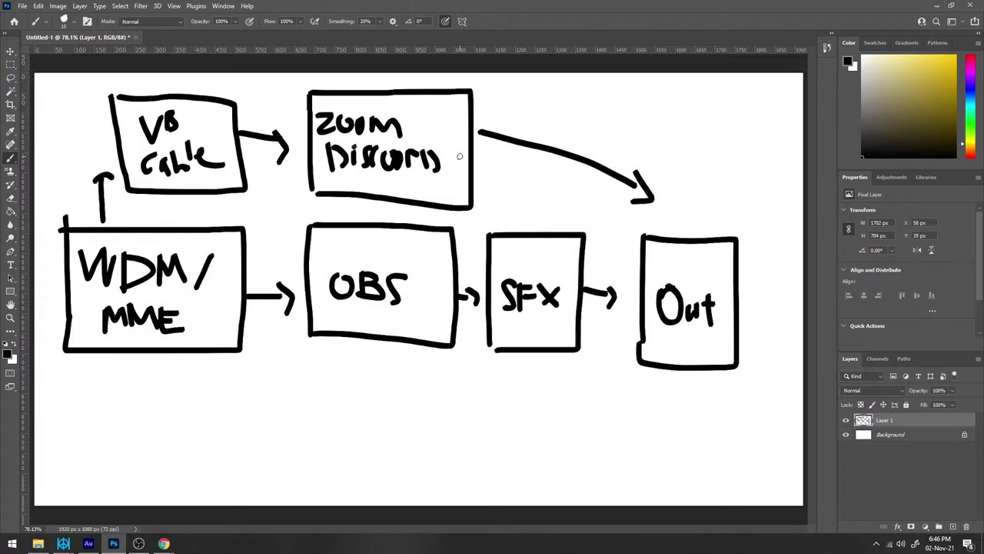
left_click_drag(443, 117, 420, 132)
mouse_move(250, 80)
left_mouse_down()
mouse_move(249, 94)
mouse_move(266, 91)
mouse_move(268, 78)
mouse_move(275, 86)
mouse_move(277, 76)
mouse_move(290, 91)
mouse_move(299, 82)
left_mouse_up()
mouse_move(254, 104)
left_mouse_down()
mouse_move(255, 120)
mouse_move(271, 109)
mouse_move(288, 128)
mouse_move(297, 116)
mouse_move(290, 120)
left_mouse_up()
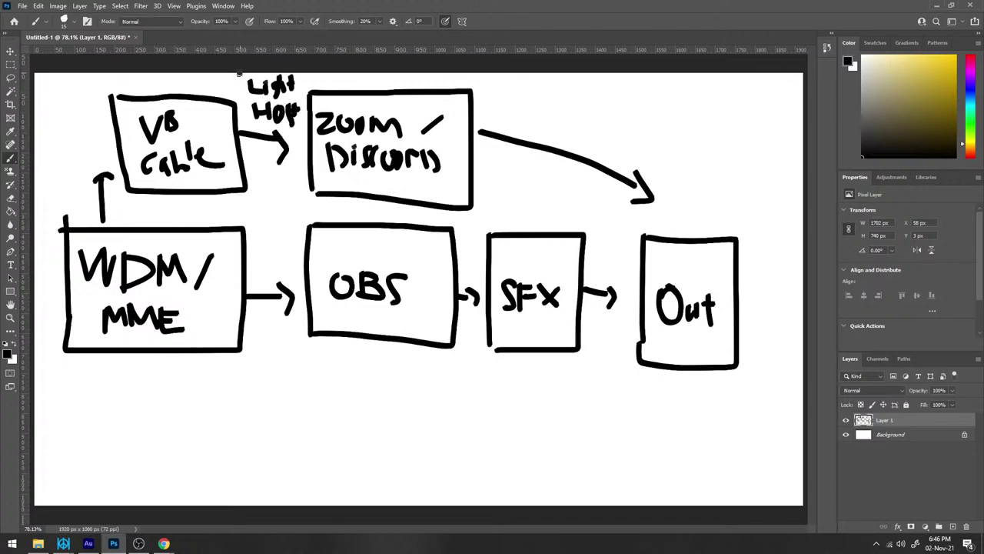
mouse_move(239, 74)
left_mouse_down()
mouse_move(254, 127)
mouse_move(296, 126)
mouse_move(303, 91)
mouse_move(249, 74)
left_mouse_up()
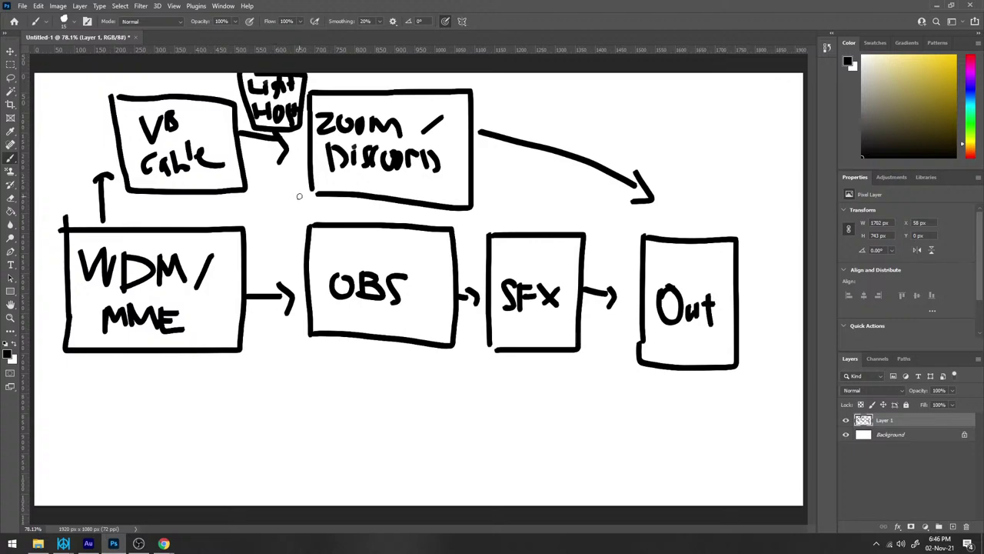
Replace the Light Host box and its arrow with a boxed "VST" linking VB Cable to Zoom/Discord, and list EQ, Comp and Gate beneath it
key("e")
mouse_move(282, 149)
left_mouse_down()
mouse_move(286, 113)
mouse_move(291, 135)
mouse_move(295, 71)
mouse_move(301, 84)
mouse_move(248, 77)
mouse_move(261, 135)
mouse_move(280, 105)
mouse_move(272, 132)
mouse_move(240, 72)
mouse_move(246, 128)
left_mouse_up()
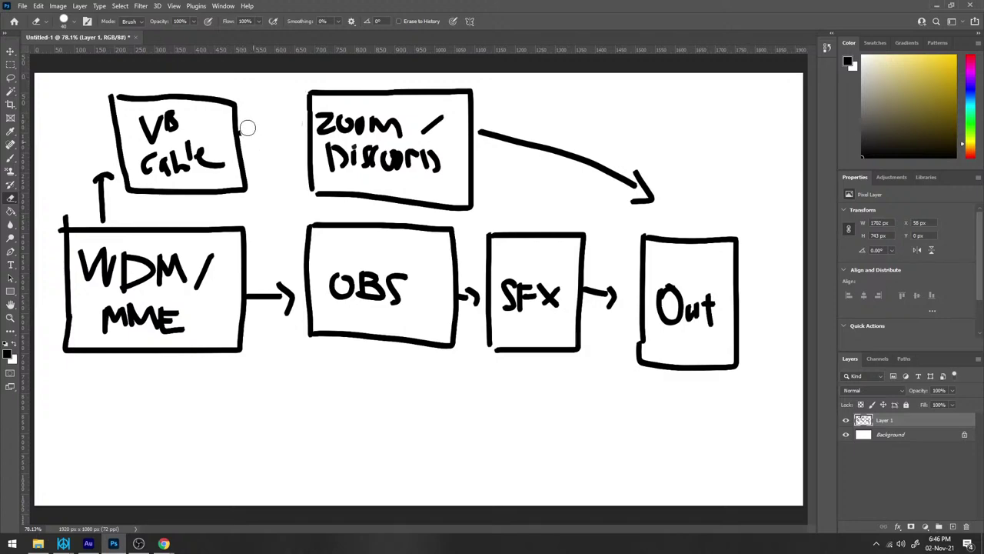
key("b")
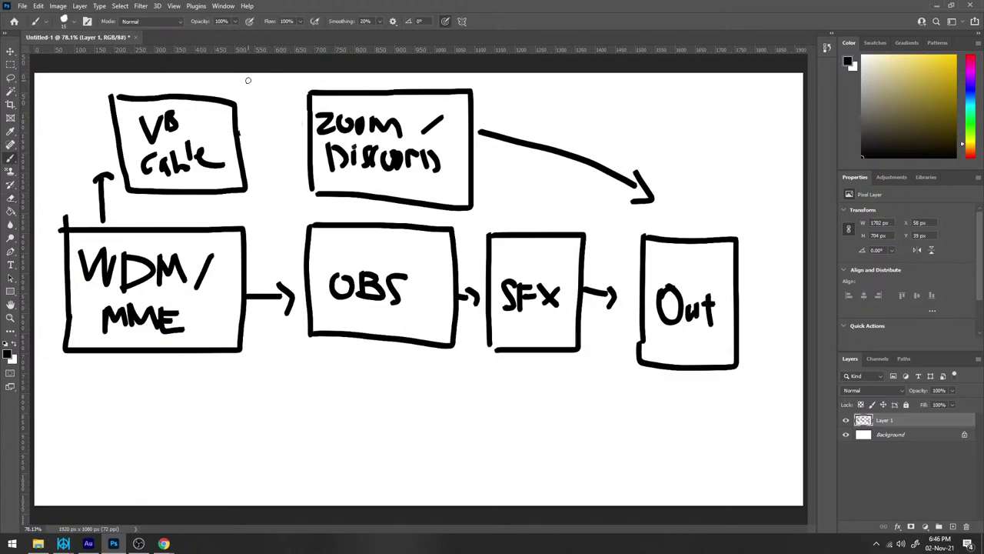
mouse_move(252, 91)
left_mouse_down()
mouse_move(267, 87)
mouse_move(263, 108)
mouse_move(291, 97)
mouse_move(280, 112)
left_mouse_up()
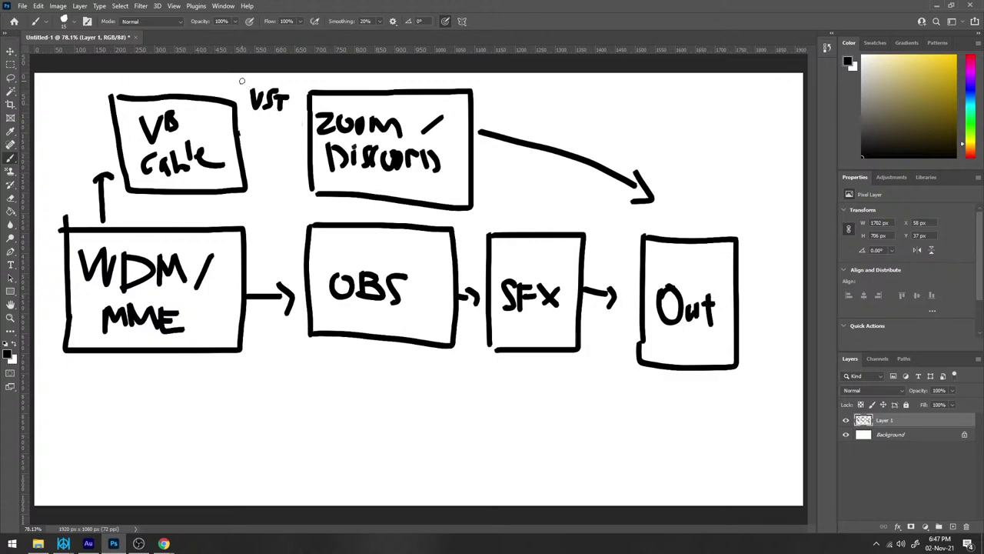
mouse_move(241, 80)
left_mouse_down()
mouse_move(247, 122)
mouse_move(293, 119)
mouse_move(290, 79)
mouse_move(237, 79)
left_mouse_up()
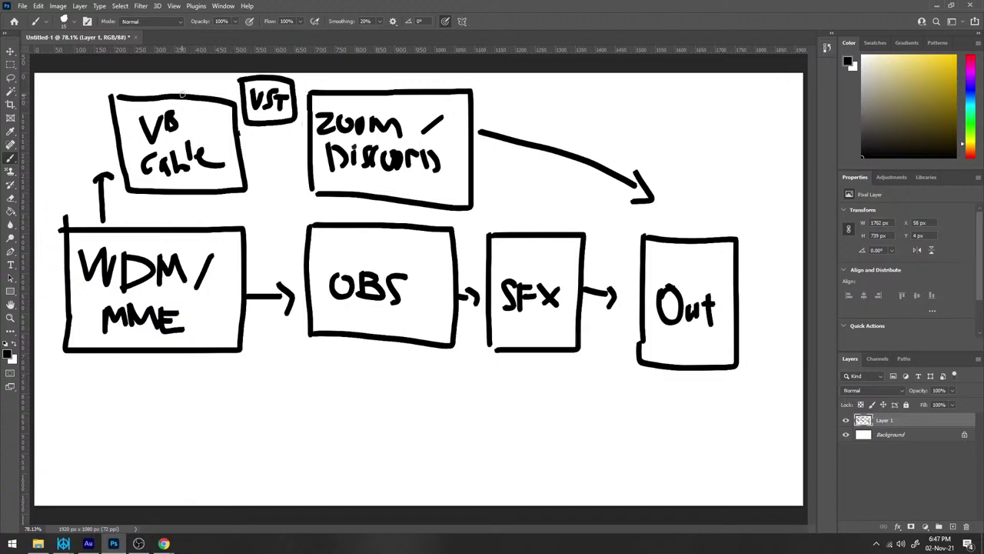
mouse_move(181, 94)
left_mouse_down()
mouse_move(221, 80)
mouse_move(224, 94)
left_mouse_up()
mouse_move(290, 80)
left_mouse_down()
mouse_move(313, 78)
mouse_move(312, 91)
left_mouse_up()
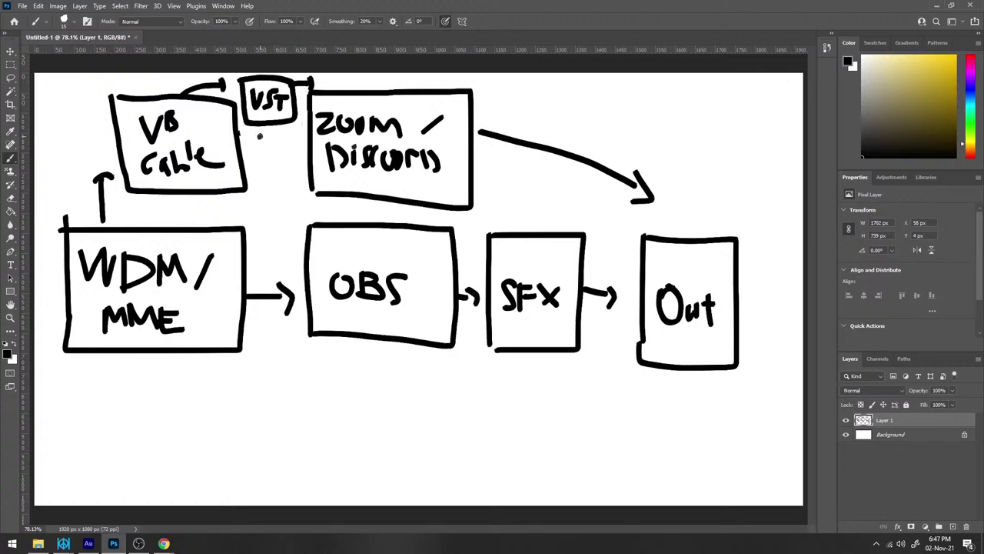
mouse_move(260, 136)
left_mouse_down()
mouse_move(287, 149)
mouse_move(281, 132)
left_mouse_up()
mouse_move(283, 146)
left_mouse_down()
mouse_move(294, 160)
mouse_move(263, 179)
mouse_move(279, 170)
mouse_move(286, 188)
mouse_move(294, 178)
mouse_move(258, 197)
mouse_move(263, 215)
mouse_move(280, 204)
mouse_move(304, 209)
left_mouse_up()
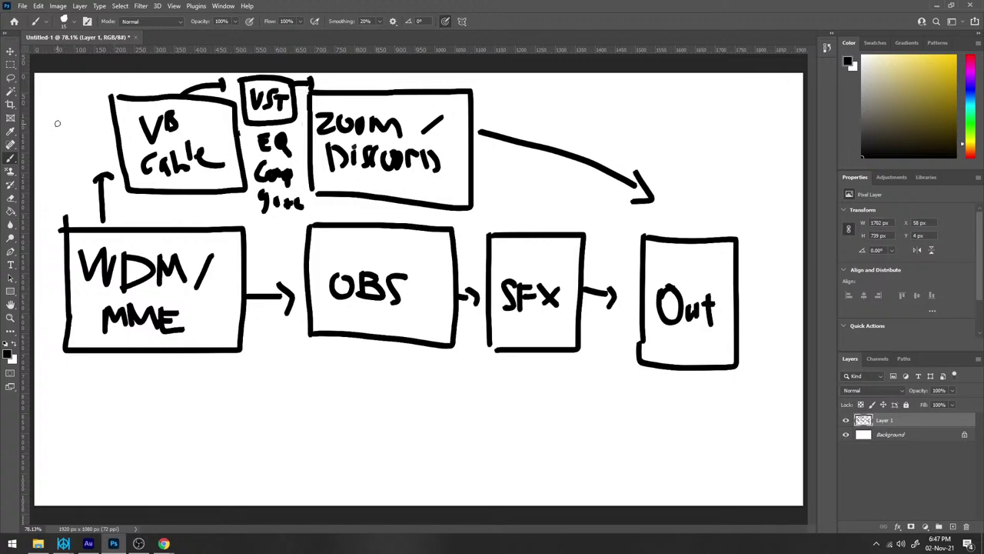
Number the signal routes by writing 1 beside VB Cable, 2 beside WDM/MME and 3 in the empty area below
mouse_move(53, 129)
left_mouse_down()
mouse_move(56, 159)
mouse_move(68, 160)
left_mouse_up()
left_click(75, 155)
mouse_move(34, 296)
left_mouse_down()
mouse_move(34, 315)
mouse_move(47, 315)
left_mouse_up()
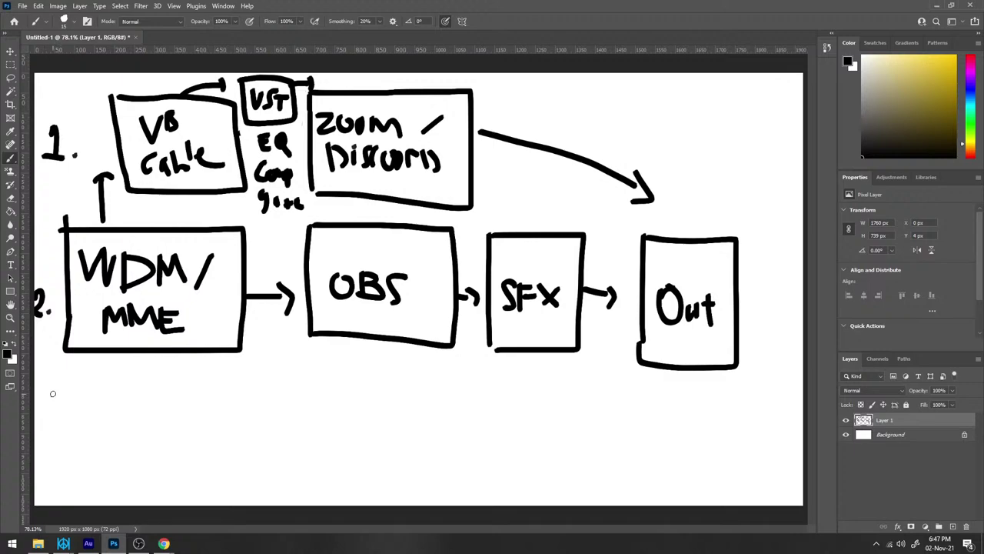
left_click_drag(47, 397, 63, 422)
Switch to OBS to view the Mic/Aux filters, and close them to return to the Photoshop diagram
left_click(138, 543)
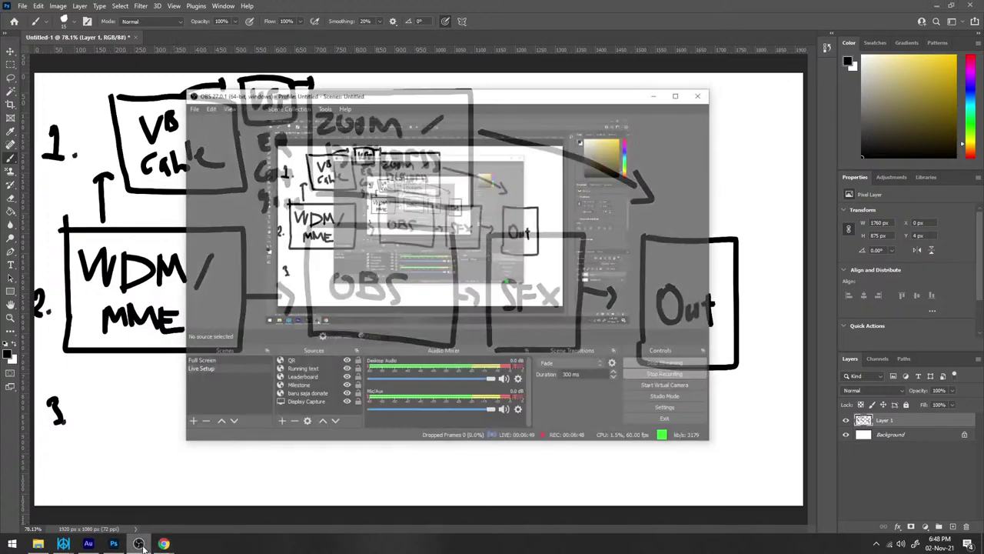
left_click(540, 397)
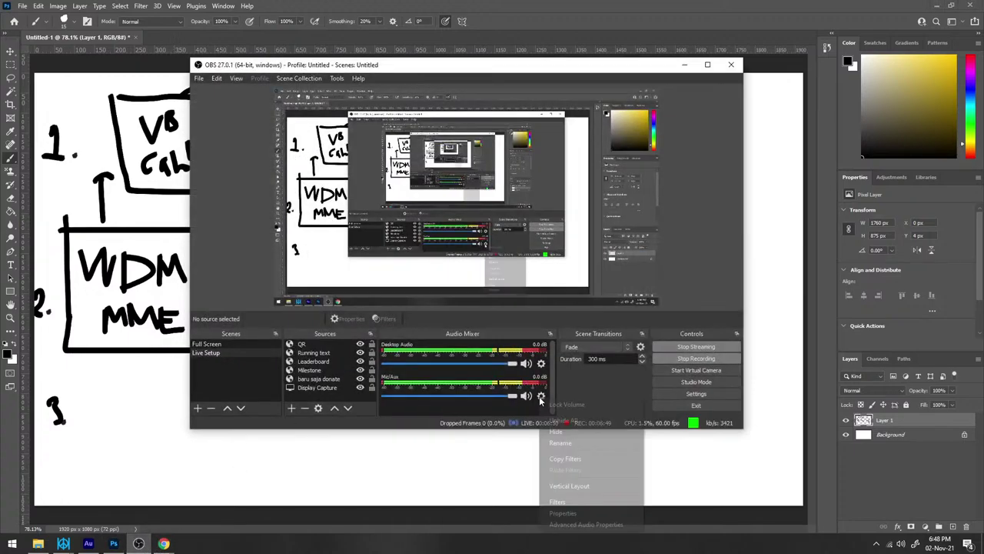
left_click(558, 500)
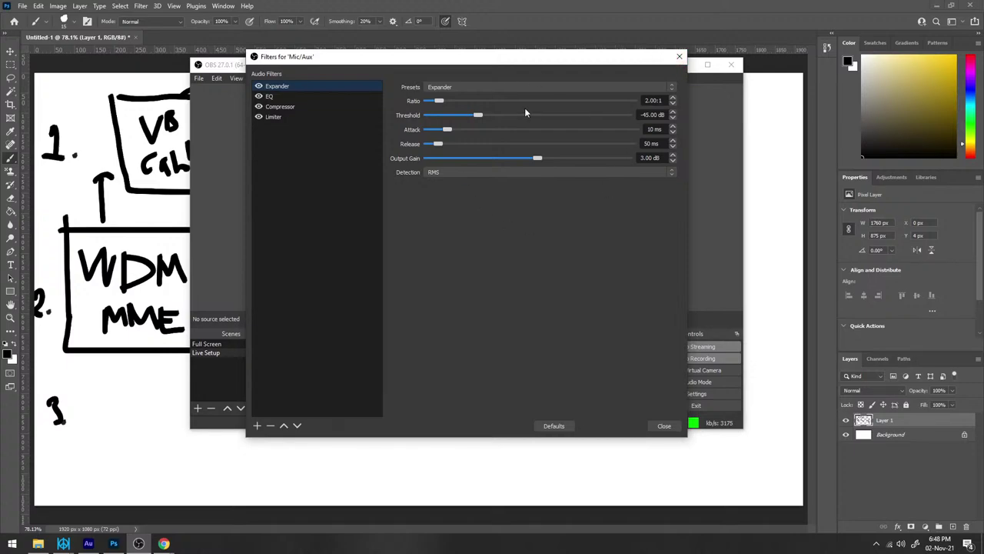
left_click(679, 59)
left_click(707, 64)
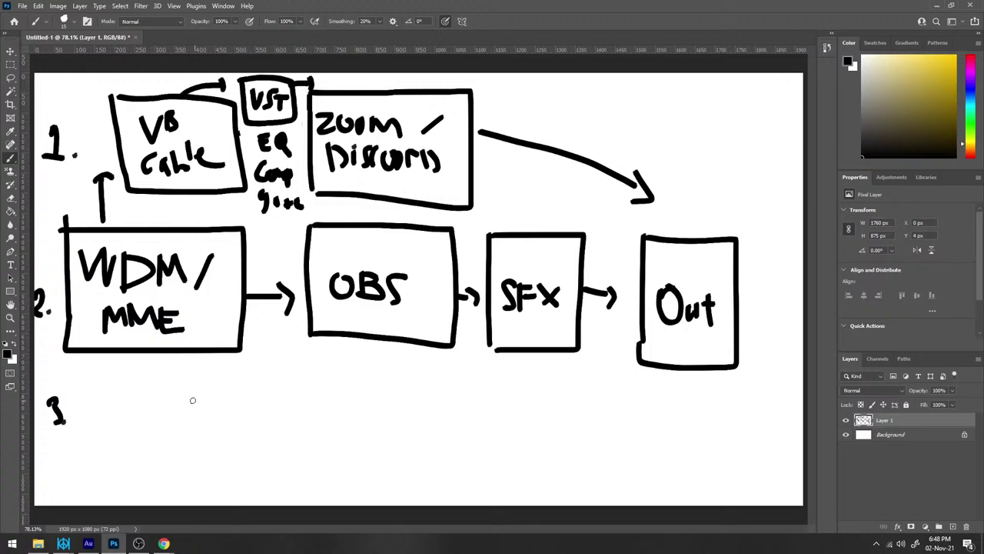
Draw a curved arrow from WDM/MME to OBS, and an arrow from OBS to a new "VB Cable" box below it
mouse_move(152, 363)
left_mouse_down()
mouse_move(240, 422)
mouse_move(308, 403)
mouse_move(338, 367)
mouse_move(344, 390)
left_mouse_up()
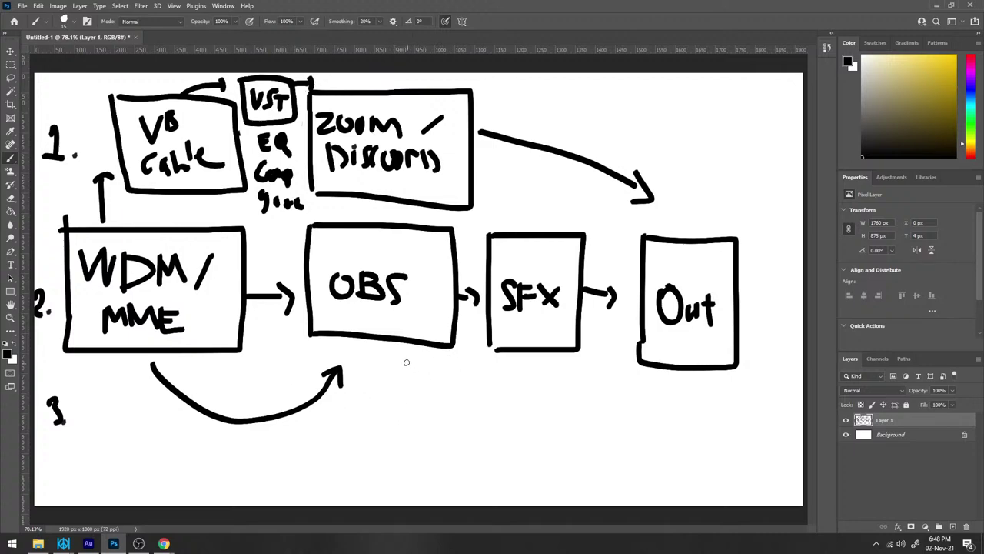
mouse_move(438, 380)
left_mouse_down()
mouse_move(455, 416)
mouse_move(459, 387)
mouse_move(467, 412)
mouse_move(466, 399)
mouse_move(457, 446)
mouse_move(481, 437)
mouse_move(501, 448)
mouse_move(424, 458)
mouse_move(419, 377)
mouse_move(505, 374)
mouse_move(526, 458)
mouse_move(422, 455)
left_mouse_up()
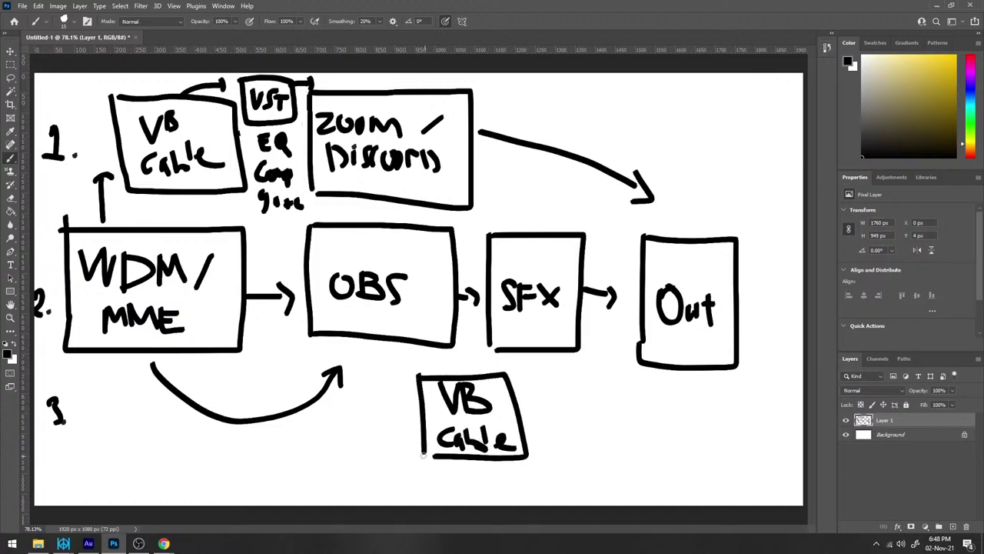
mouse_move(367, 342)
left_mouse_down()
mouse_move(405, 420)
mouse_move(402, 401)
mouse_move(395, 436)
left_mouse_up()
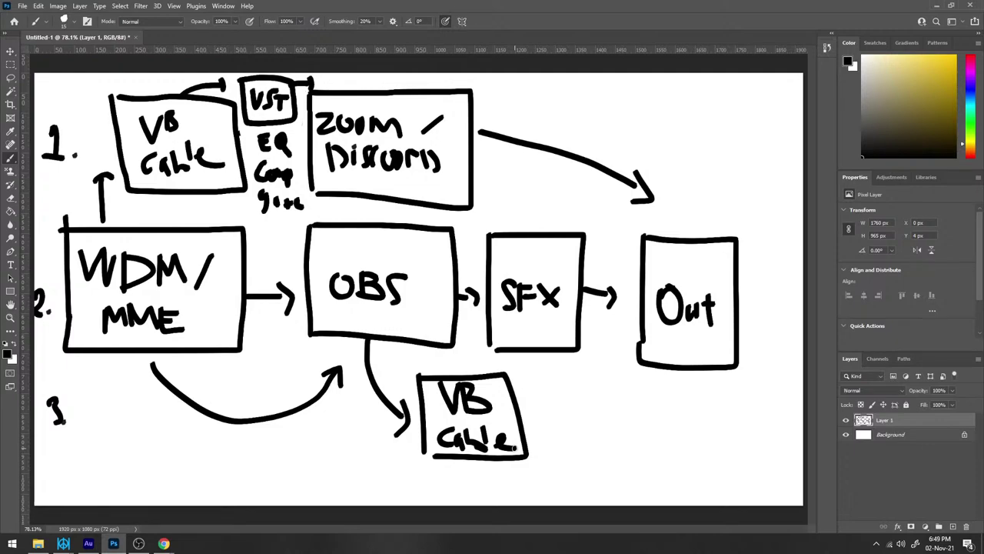
left_click_drag(509, 446, 517, 446)
Draw a "VST Host" box beside the lower VB Cable box, with an arrow from VB Cable to it and another from it to Out
mouse_move(526, 422)
left_mouse_down()
mouse_move(543, 440)
mouse_move(620, 412)
mouse_move(629, 437)
left_mouse_up()
left_click_drag(622, 422, 637, 419)
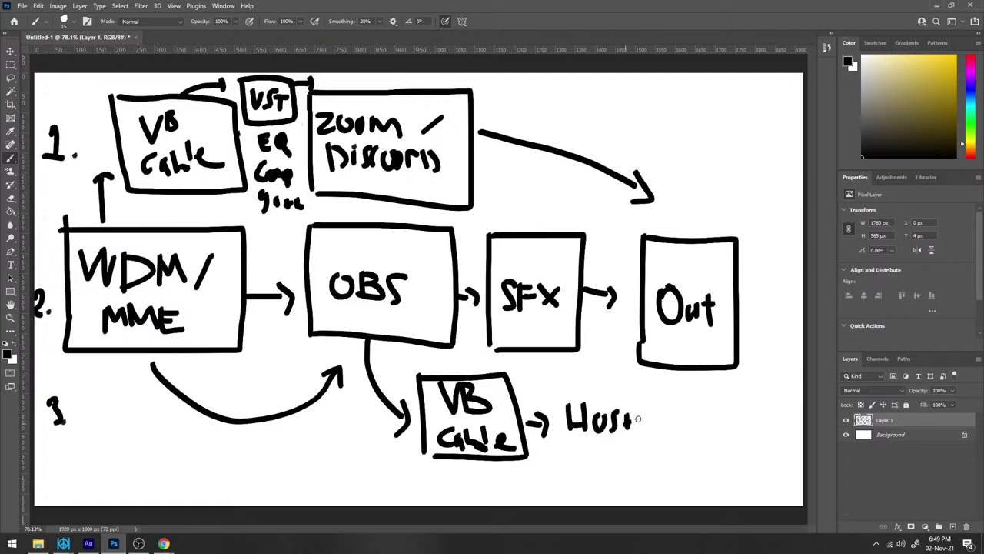
mouse_move(563, 378)
left_mouse_down()
mouse_move(593, 381)
mouse_move(589, 394)
mouse_move(612, 384)
mouse_move(609, 396)
mouse_move(597, 395)
mouse_move(602, 386)
mouse_move(634, 382)
mouse_move(560, 379)
mouse_move(561, 433)
mouse_move(655, 443)
mouse_move(635, 370)
mouse_move(559, 372)
left_mouse_up()
mouse_move(653, 417)
left_mouse_down()
mouse_move(682, 381)
mouse_move(666, 388)
left_mouse_up()
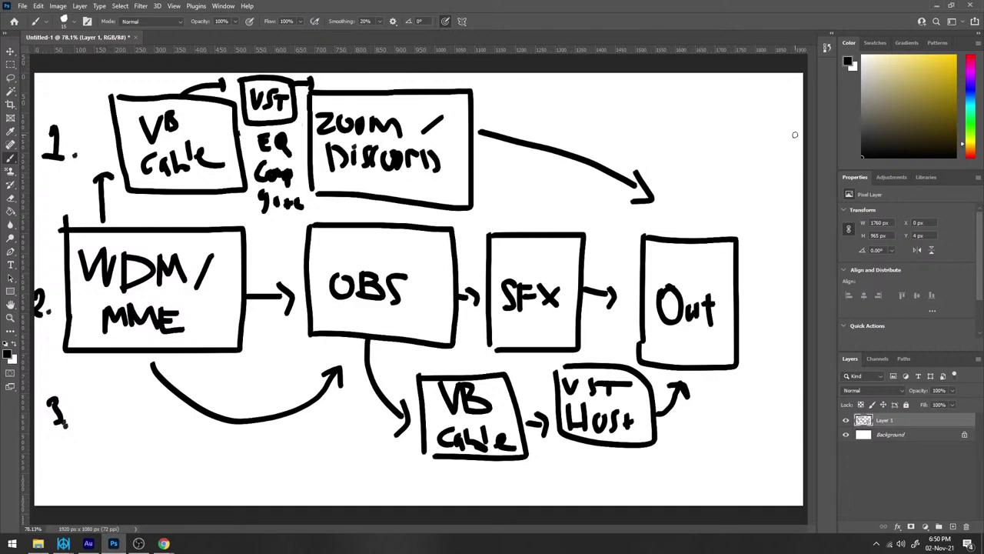
Minimize Photoshop and OBS, refresh the desktop and bring the YouTube live chat window into focus
left_click(938, 4)
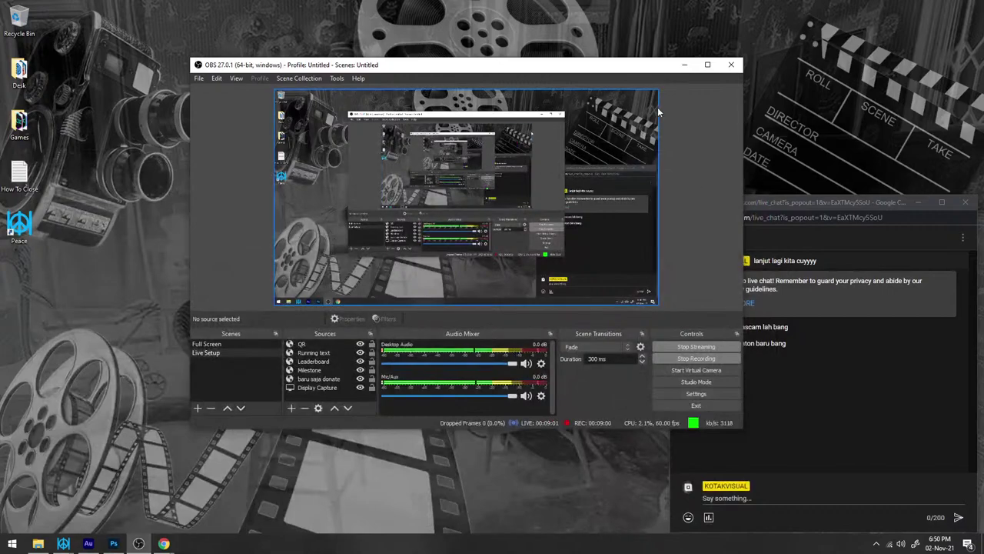
key("super+Down")
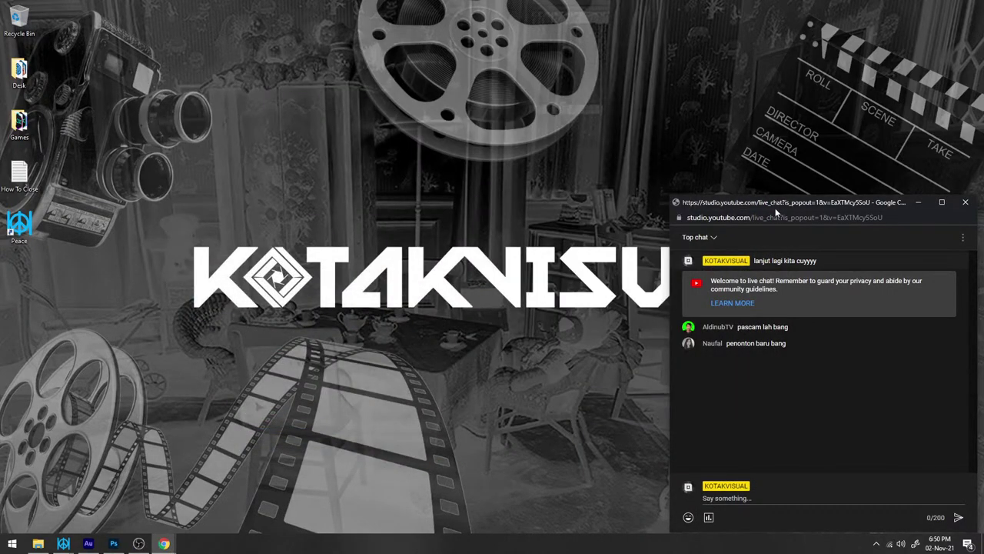
right_click(786, 142)
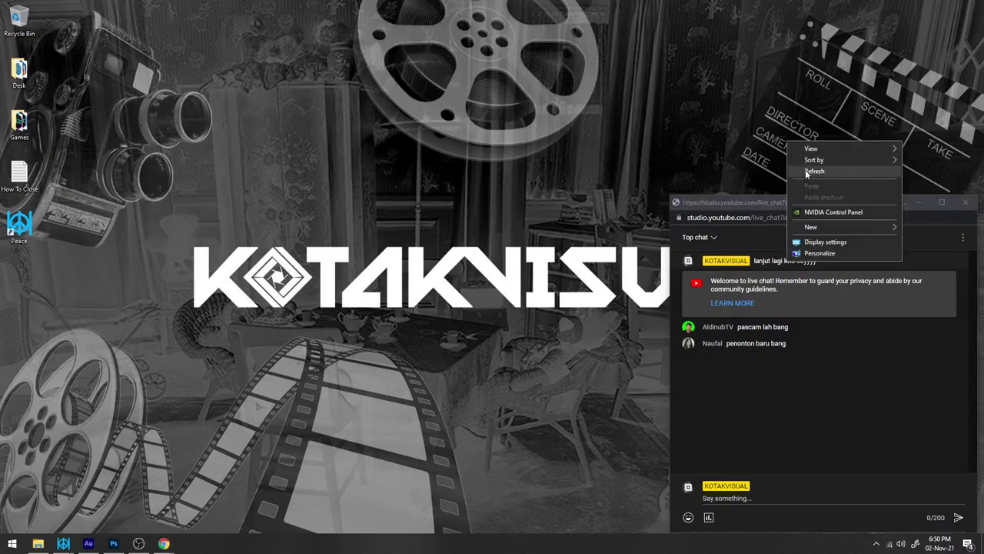
left_click(806, 170)
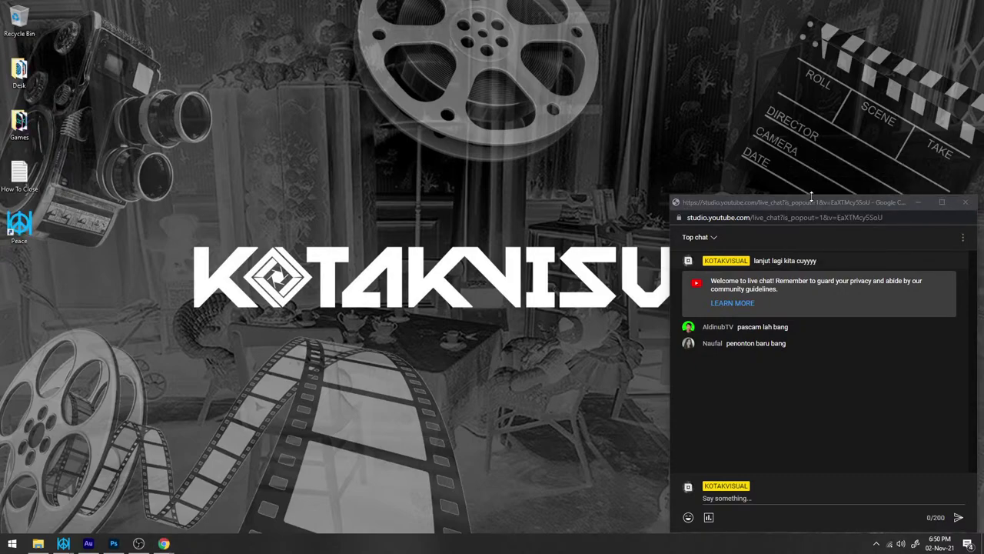
left_click(811, 202)
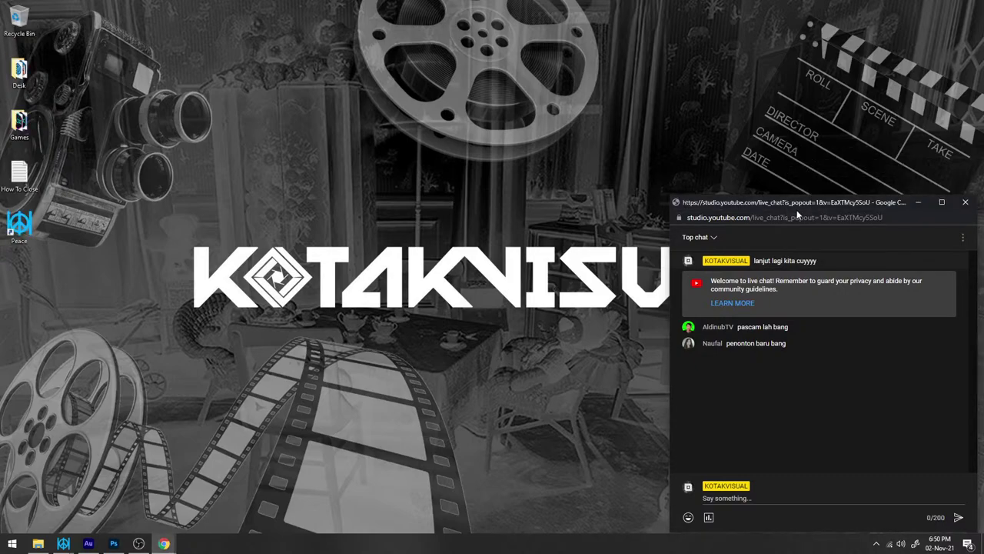
Switch to OBS, choose the Live Setup scene, select its QR source and shift the OBS window slightly on the desktop
left_click(138, 544)
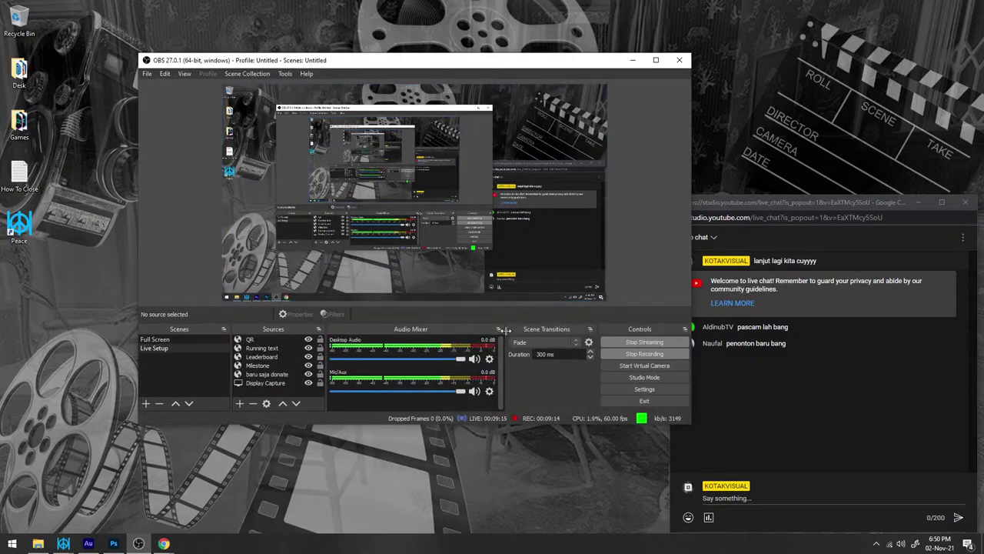
left_click(166, 349)
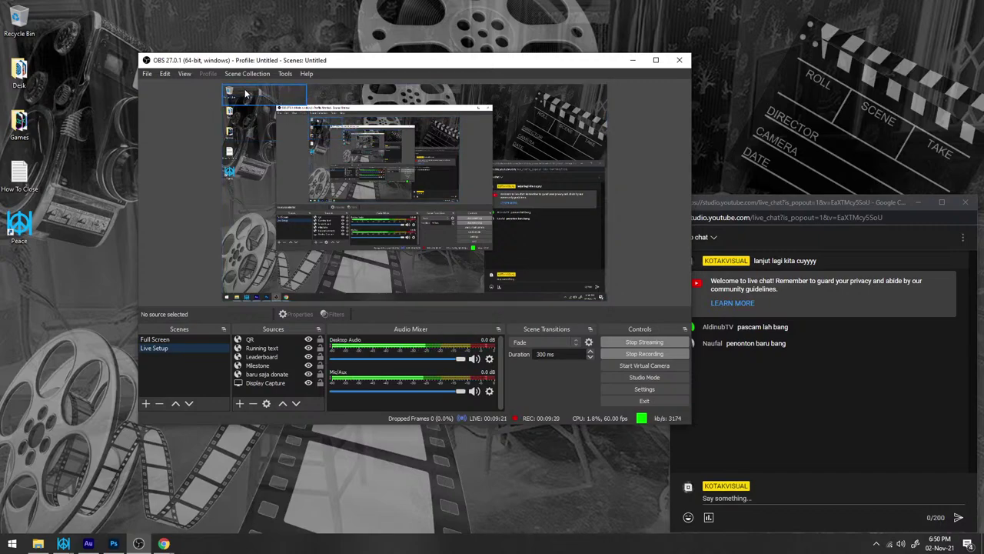
left_click(260, 348)
left_click(253, 339)
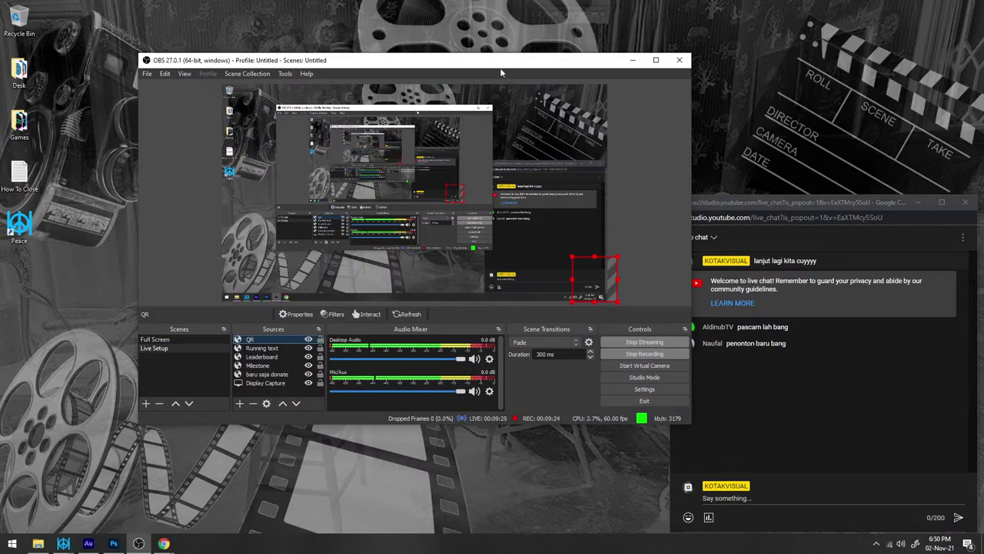
left_click_drag(505, 60, 521, 61)
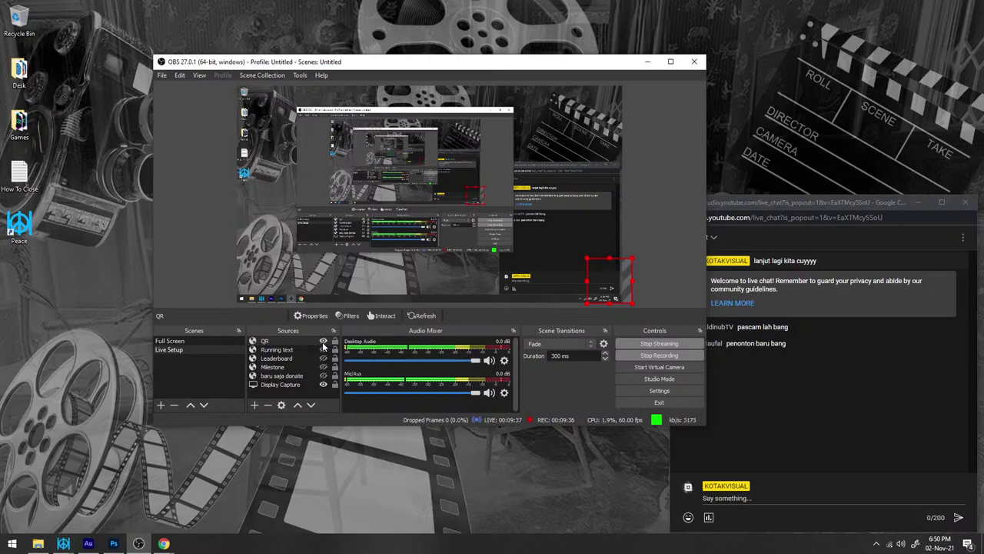
Show the Leaderboard, Milestone and "baru saja donate" sources, and reselect the Live Setup scene
left_click(323, 358)
left_click(323, 367)
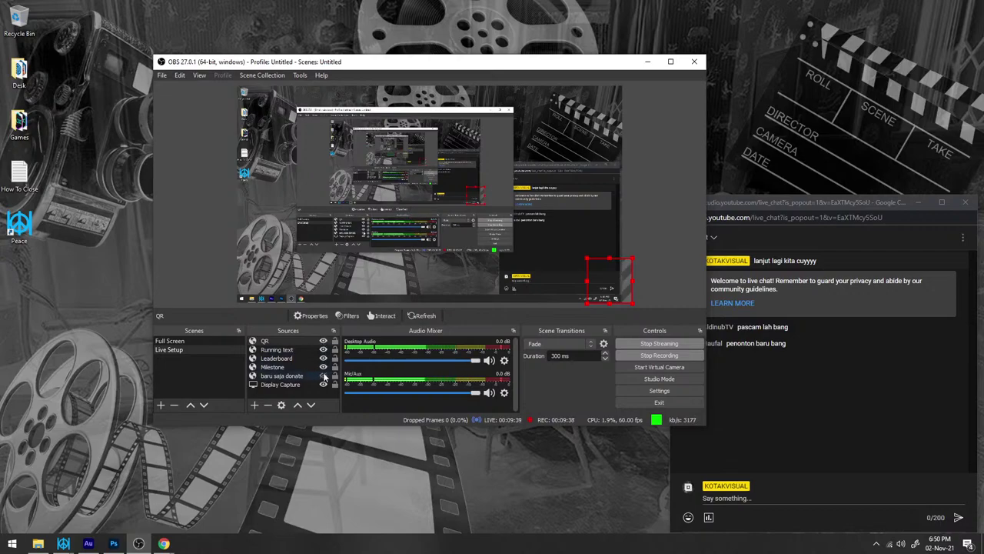
left_click(323, 375)
left_click(169, 341)
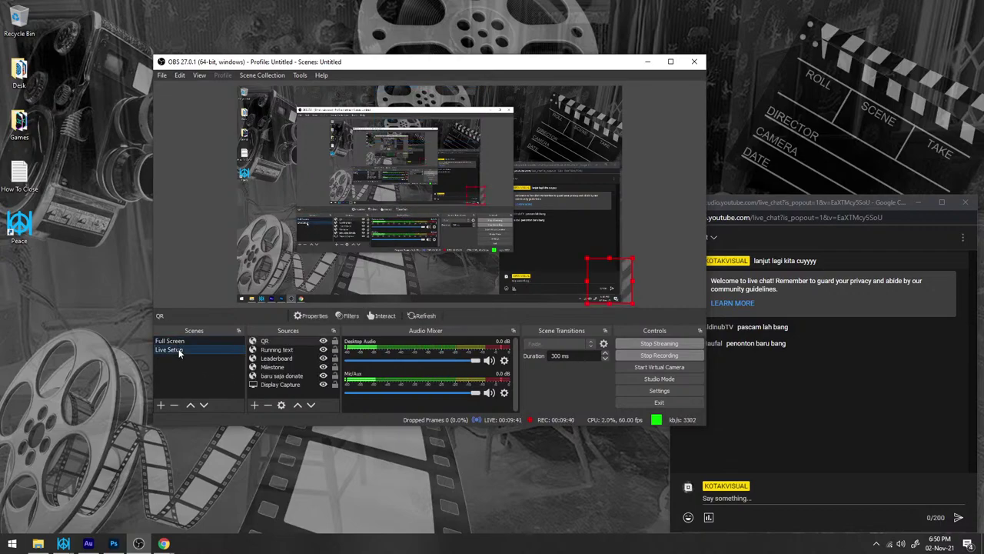
left_click(179, 350)
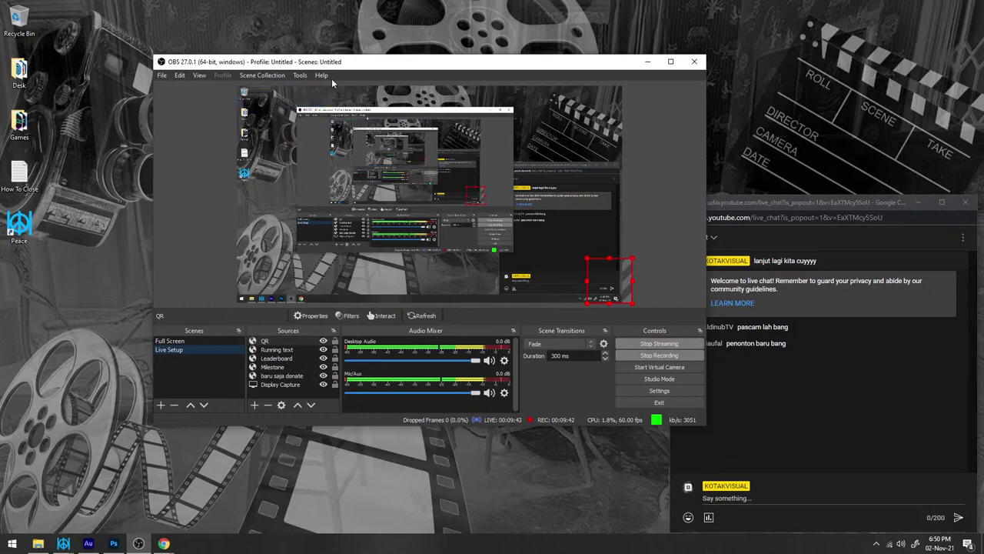
View the Running text source's properties, reselect the QR source in the preview, and minimize OBS
left_click_drag(343, 65, 389, 69)
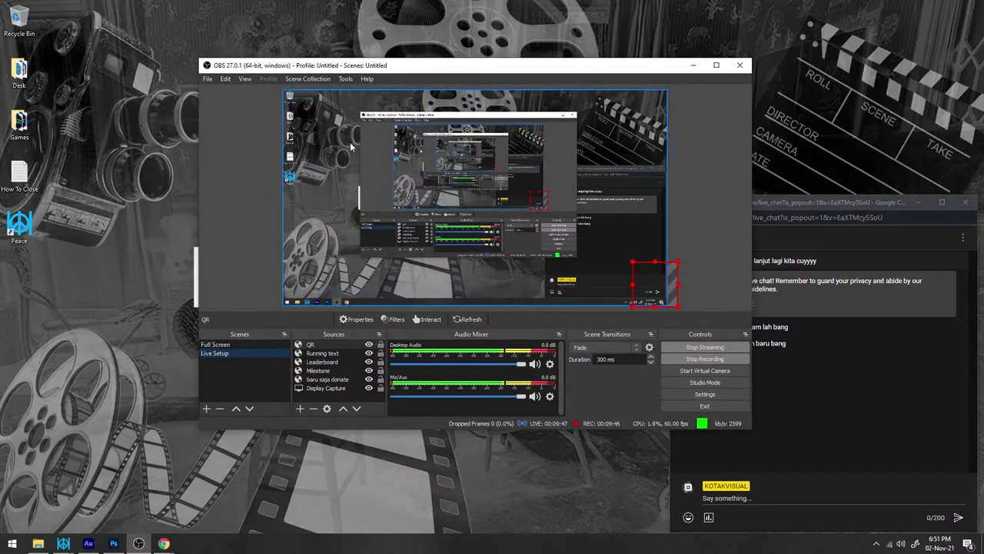
double_click(322, 353)
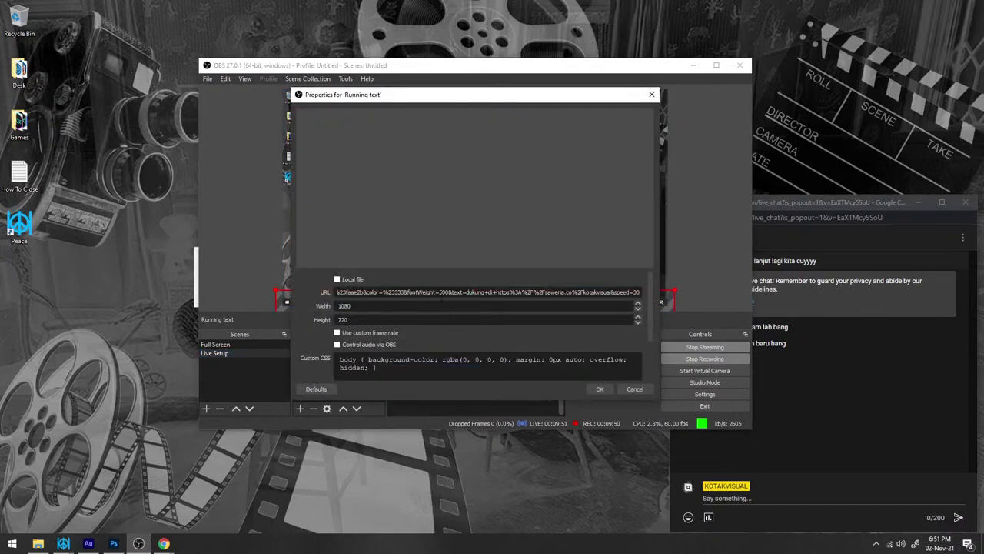
left_click(598, 389)
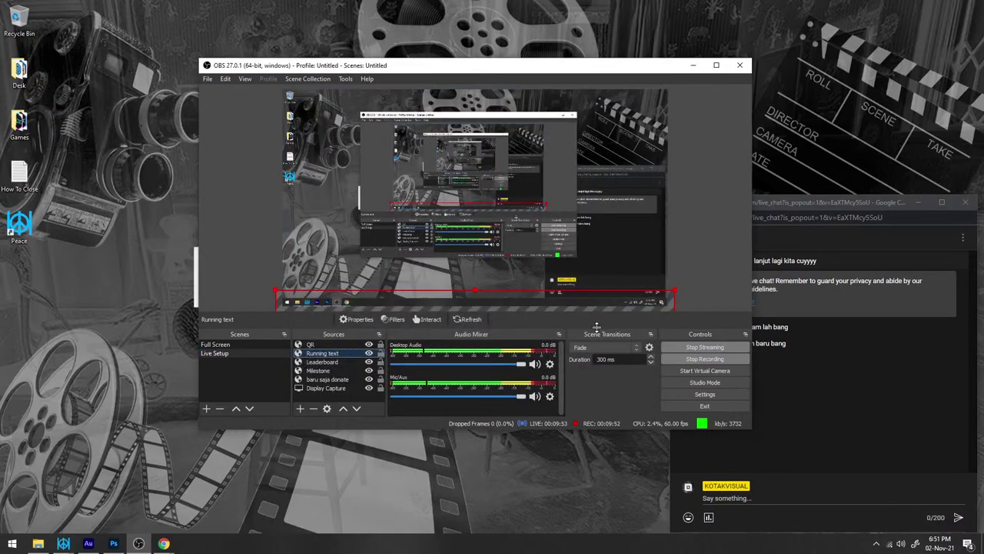
right_click(696, 286)
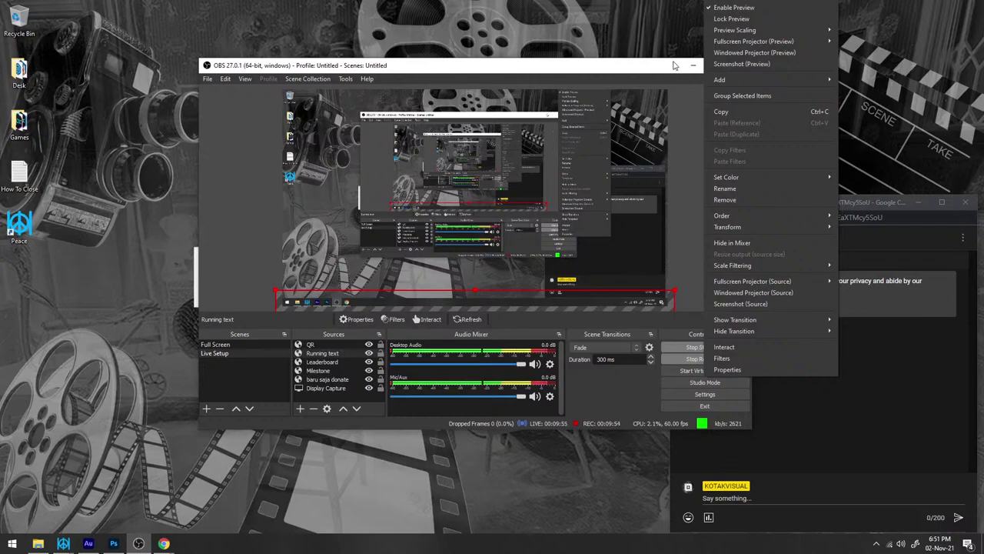
left_click(628, 66)
left_click(653, 283)
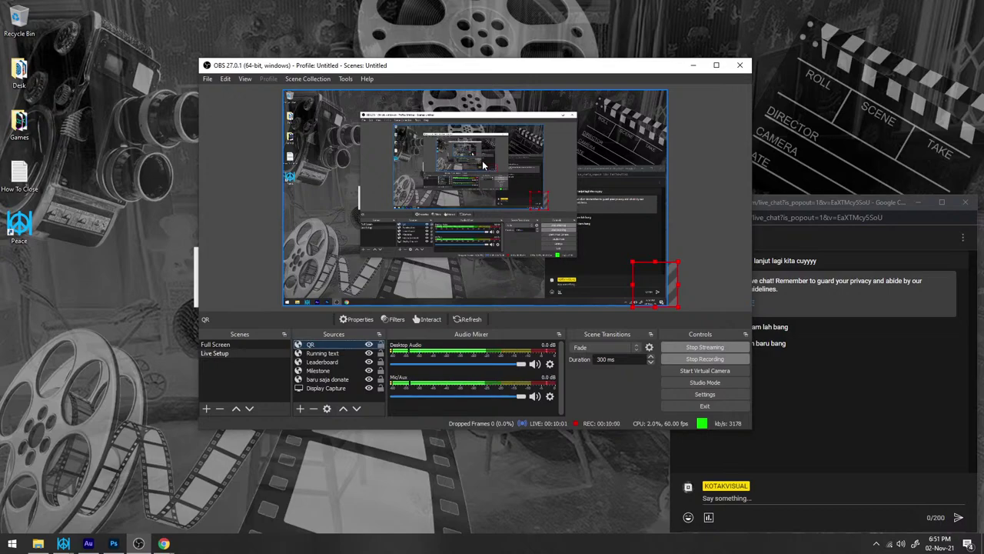
left_click(691, 63)
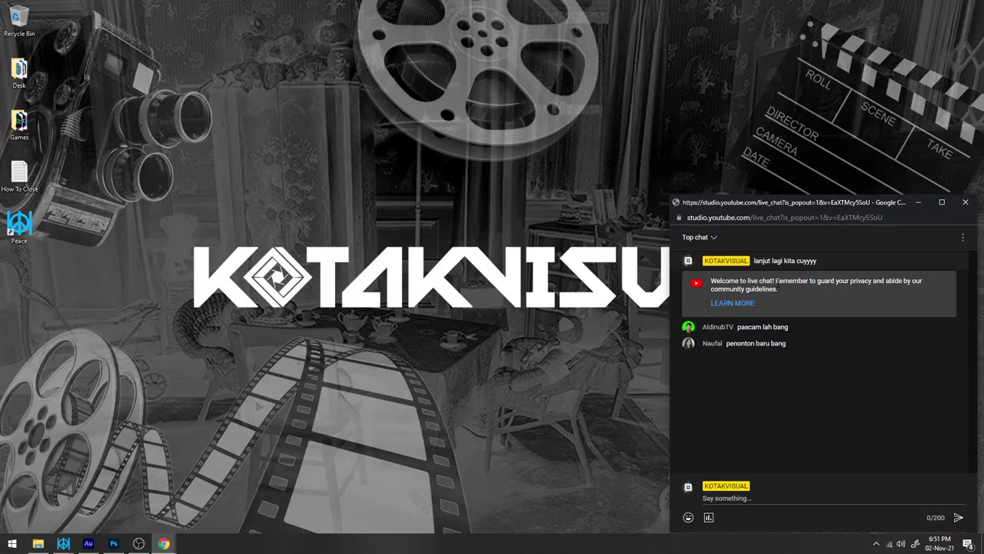
Switch to Photoshop to review the routing diagram, then minimize it and refresh the desktop
left_click(113, 542)
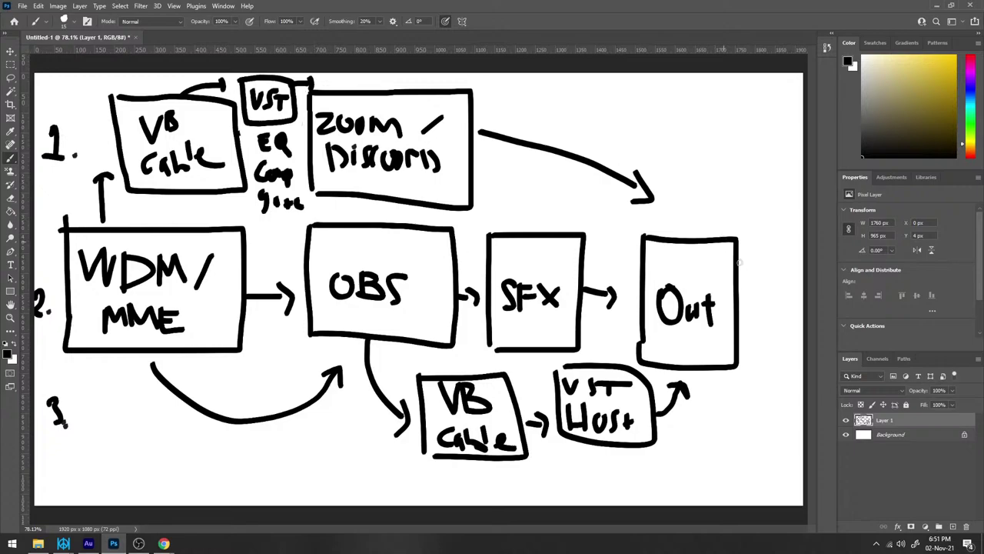
left_click(876, 543)
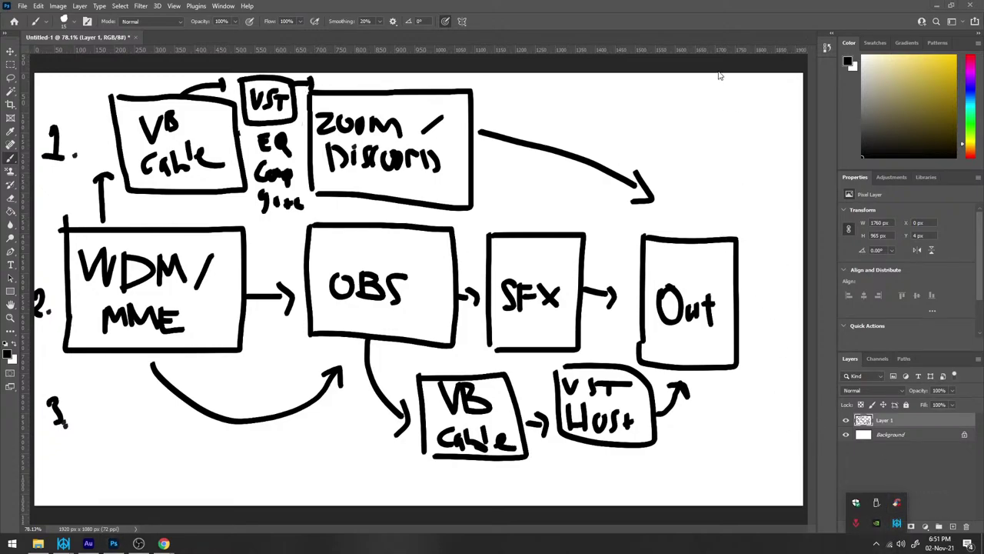
left_click(701, 5)
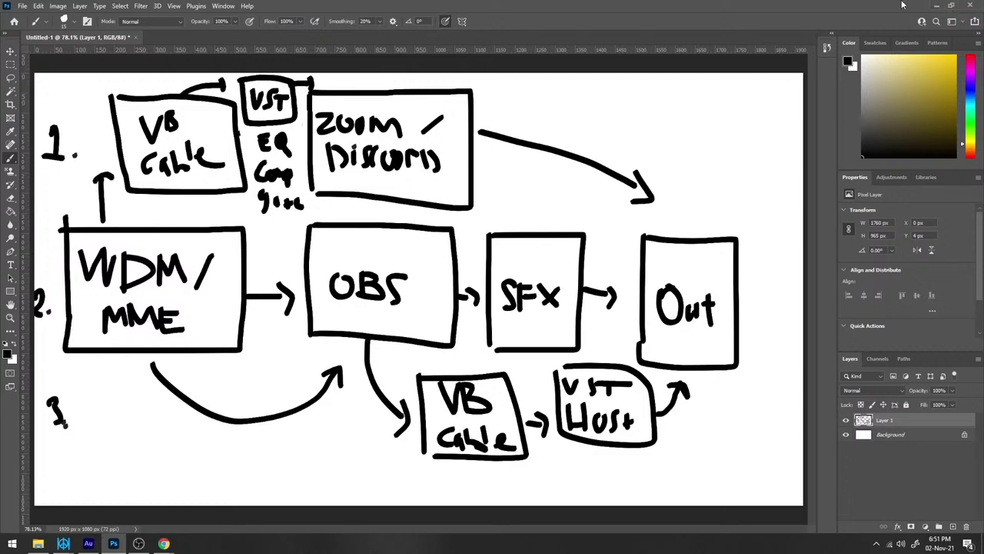
left_click(935, 6)
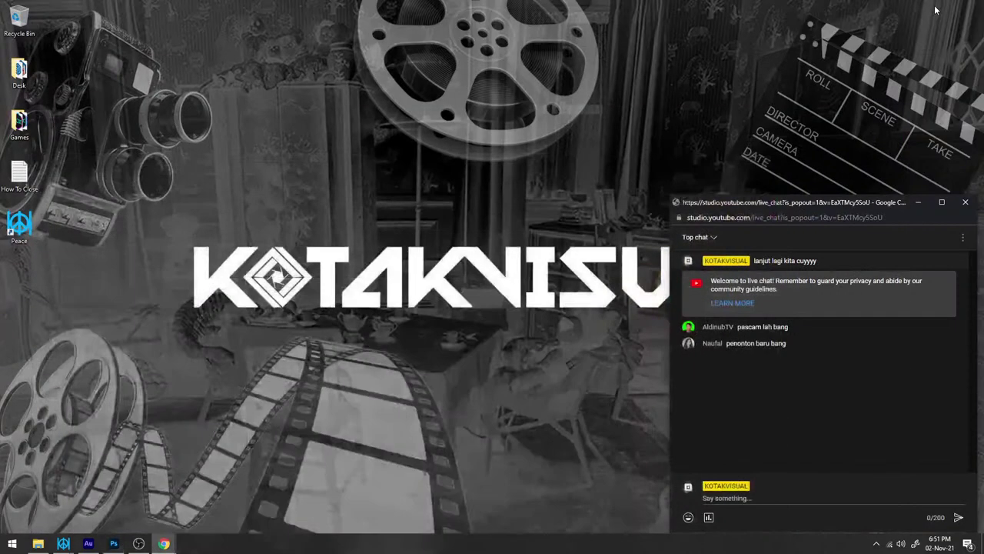
right_click(826, 34)
left_click(852, 61)
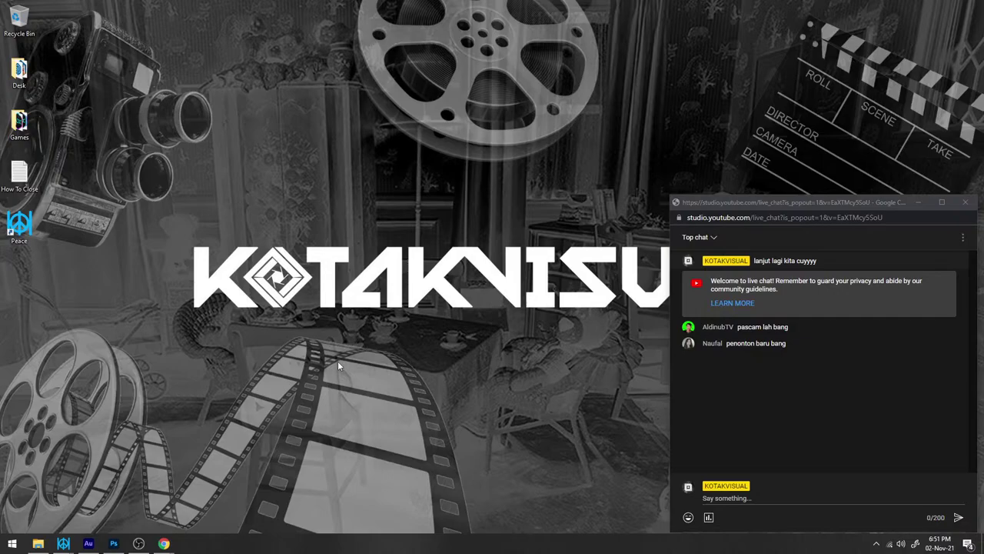
left_click(114, 544)
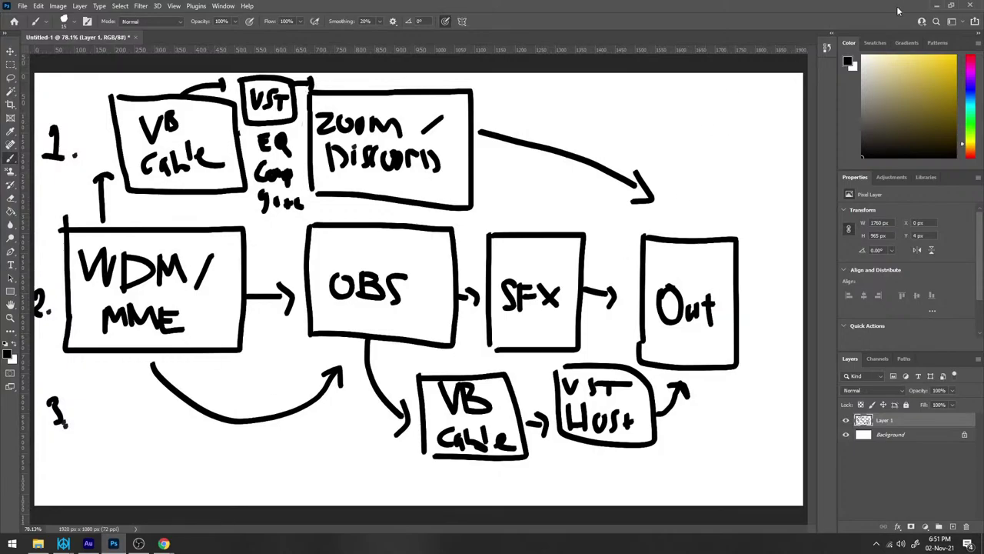
left_click(935, 5)
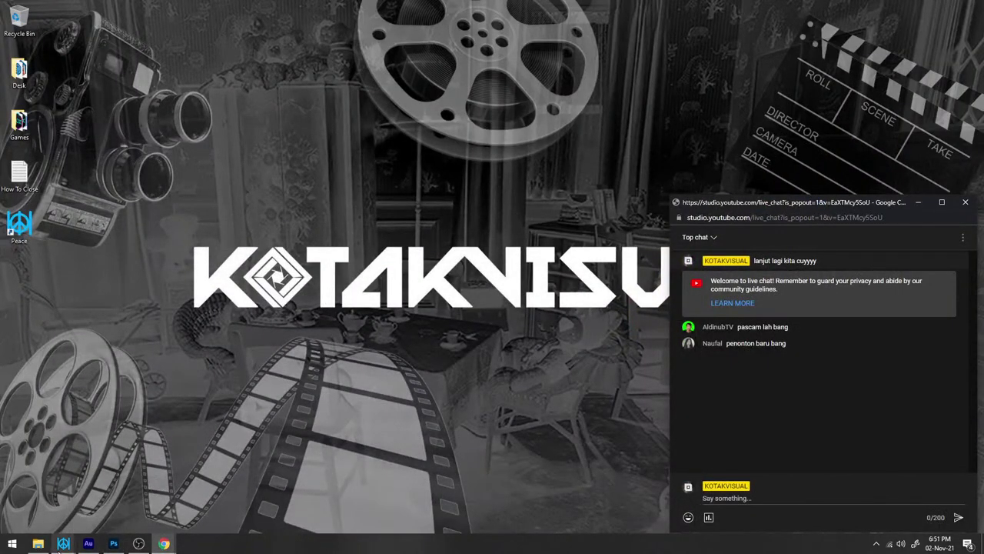
Switch to the Peace equalizer, reposition it with its graph window, and turn the equalizer on and back off
mouse_move(64, 543)
left_click(60, 522)
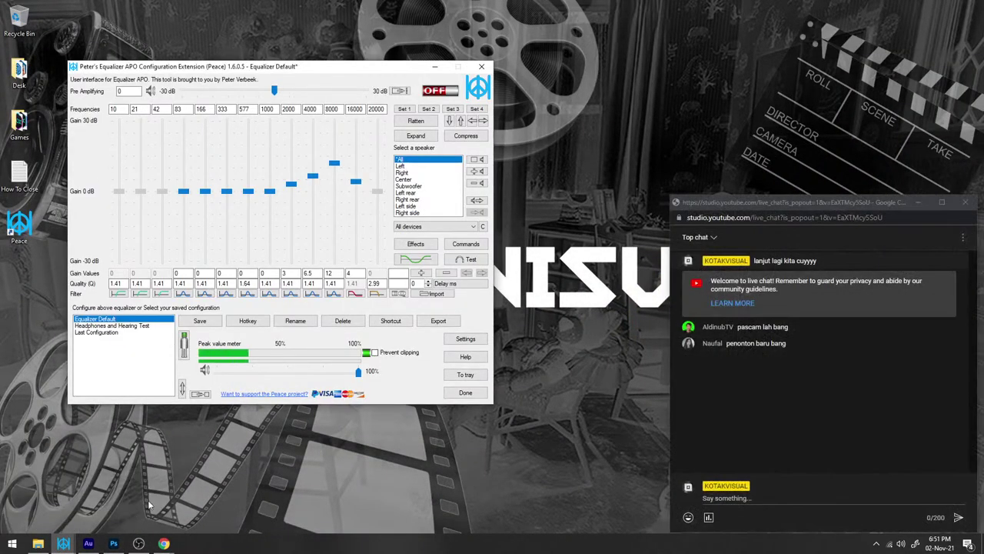
left_click(137, 510)
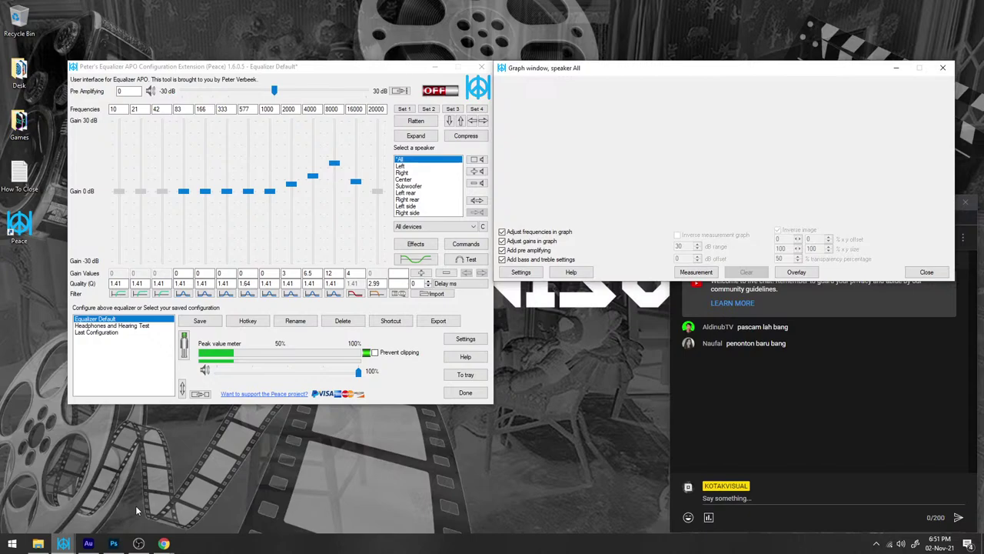
left_click(517, 71)
left_click_drag(517, 71, 503, 55)
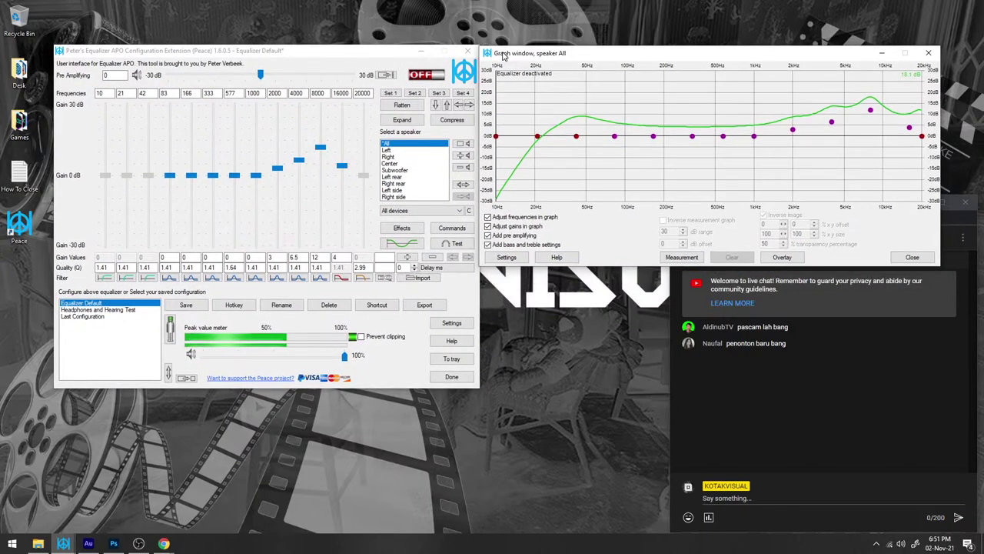
left_click(427, 74)
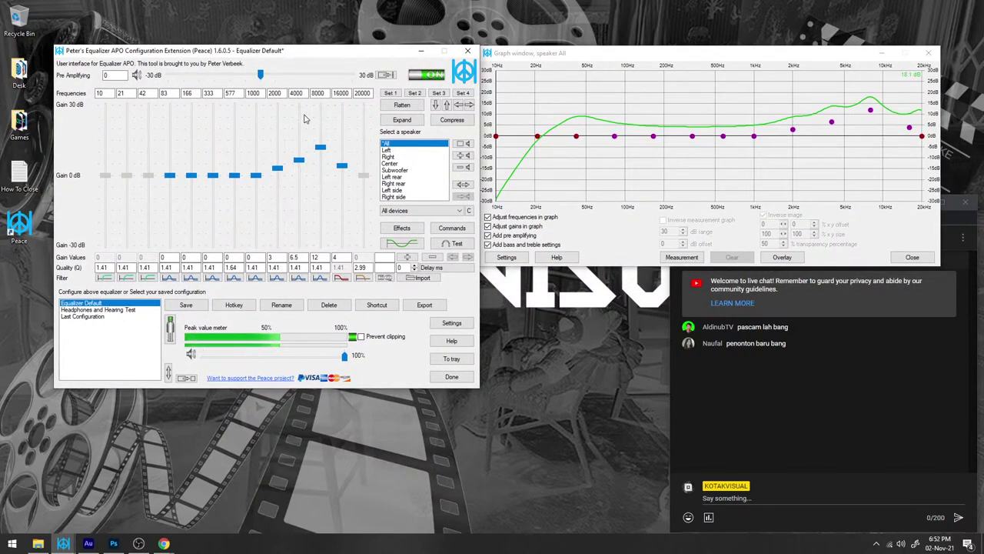
left_click(427, 75)
Switch to OBS, toggle the Limiter and EQ filters of the Mic/Aux source, and close its filters
left_click(139, 543)
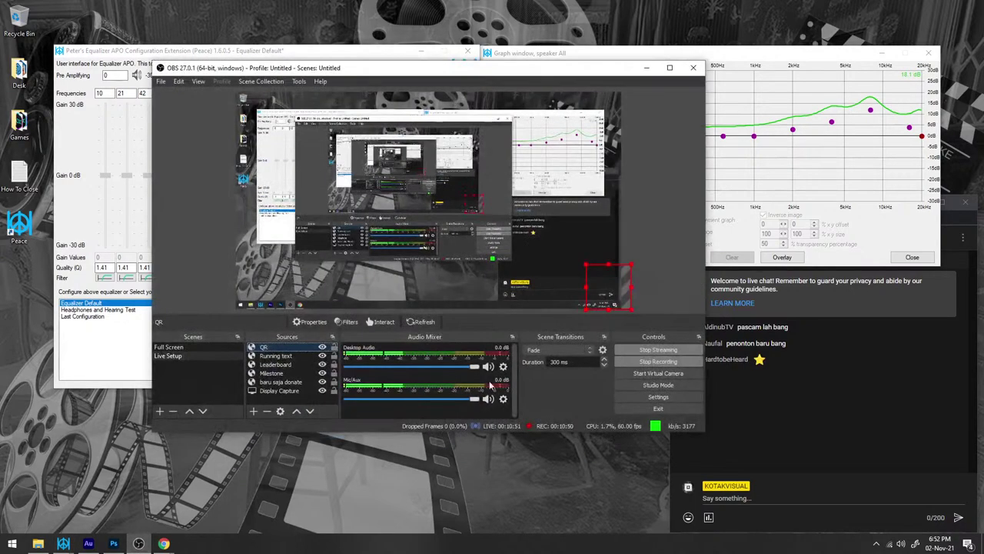
left_click(504, 403)
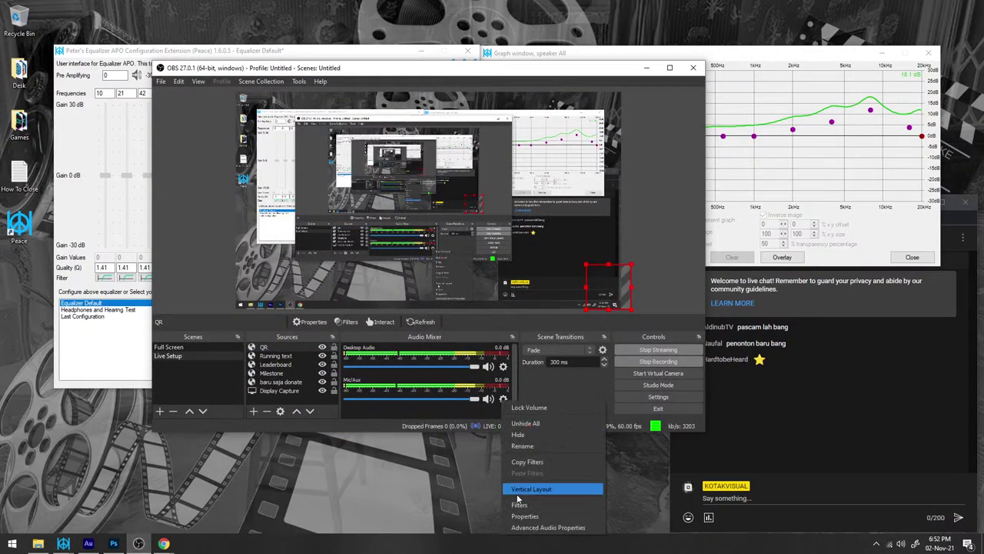
left_click(516, 496)
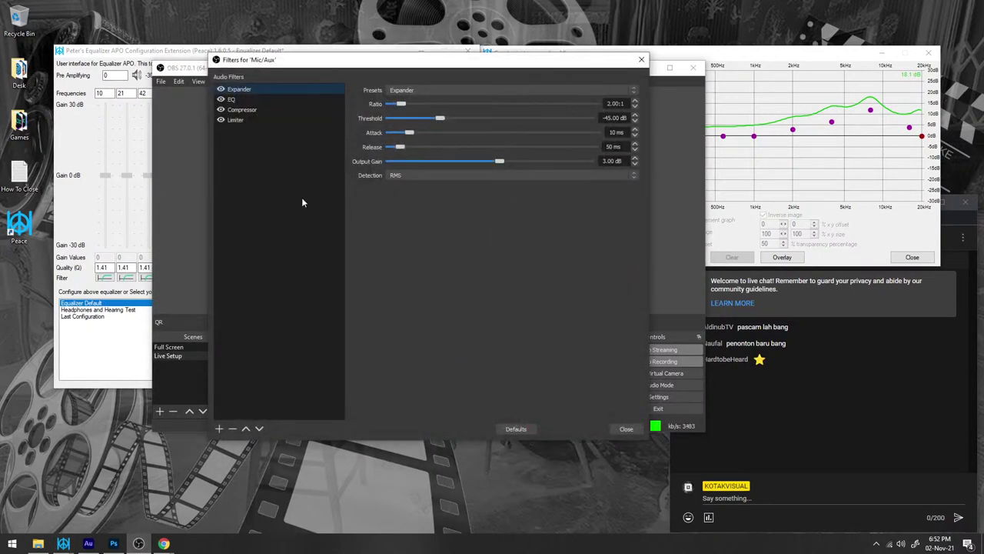
left_click(221, 121)
left_click(221, 99)
left_click(625, 428)
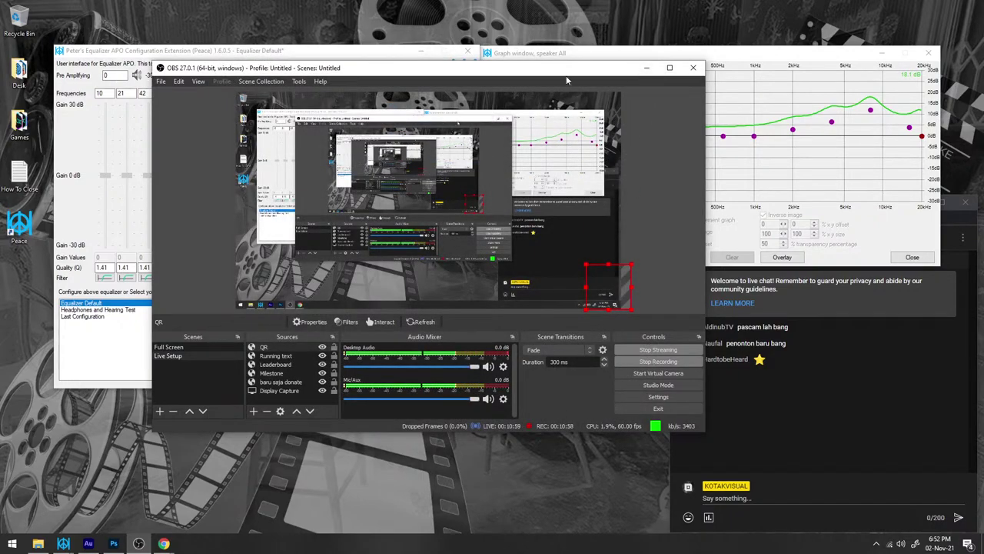
left_click_drag(556, 76, 514, 78)
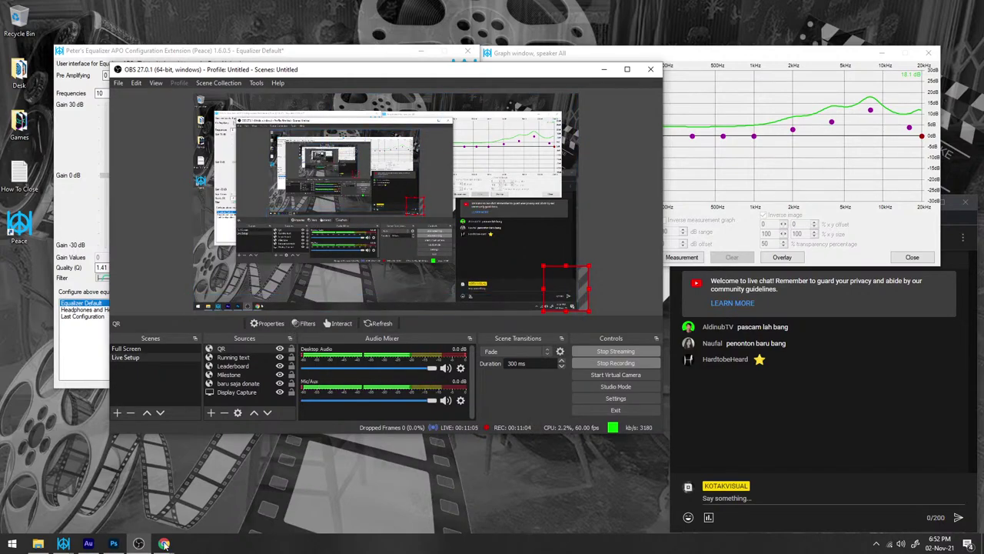
Switch to Chrome to check the live stream dashboard in YouTube Studio, then minimize Chrome and OBS to return to Peace
mouse_move(163, 543)
left_click(127, 492)
left_click(66, 8)
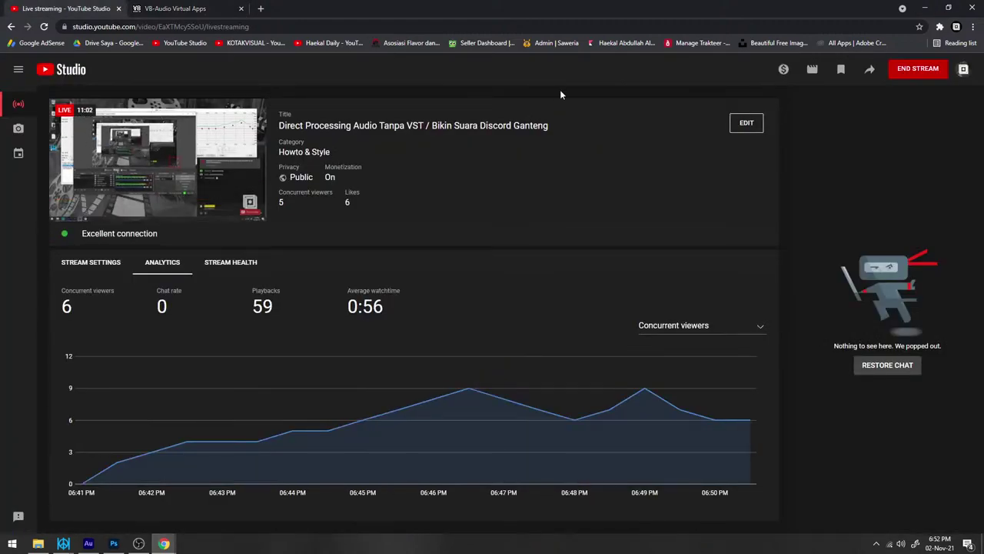
left_click(919, 7)
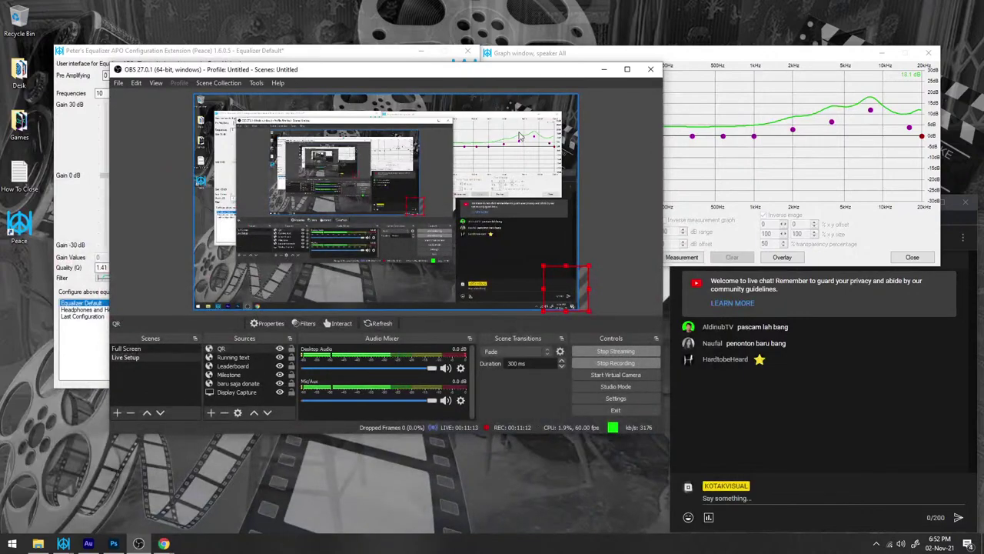
left_click_drag(507, 72, 505, 117)
left_click(626, 113)
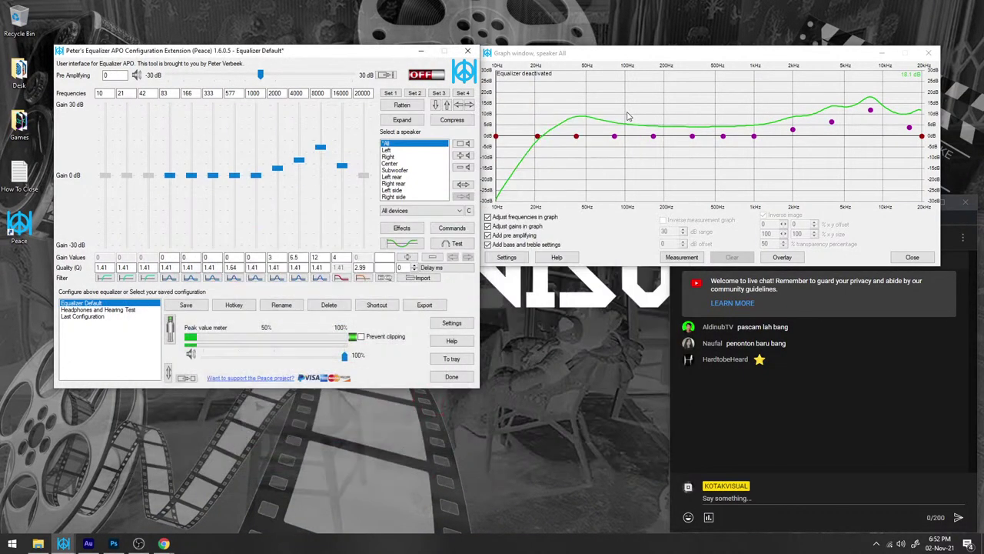
Arrange the Peace equalizer window and its graph window side by side near the screen's upper edge
left_click(569, 53)
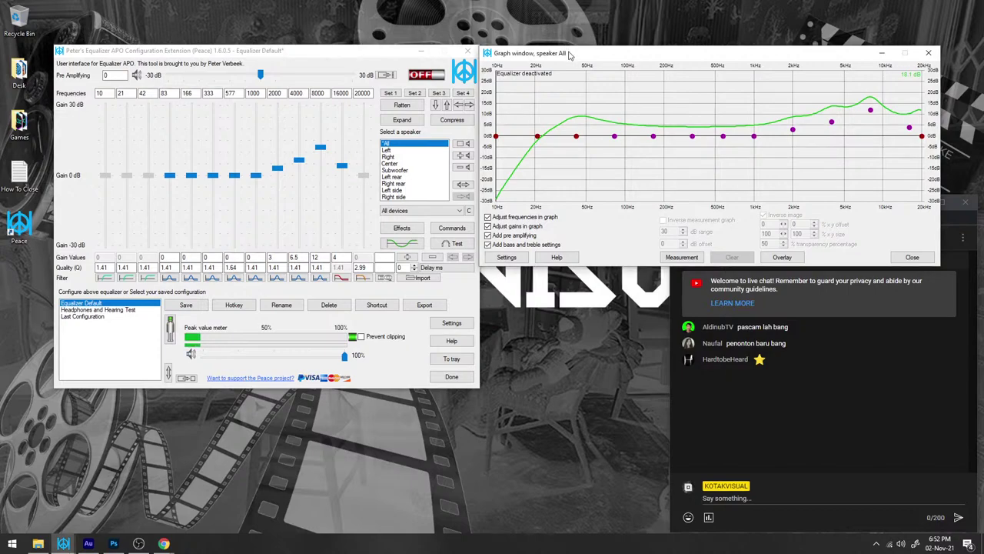
left_click_drag(569, 53, 582, 48)
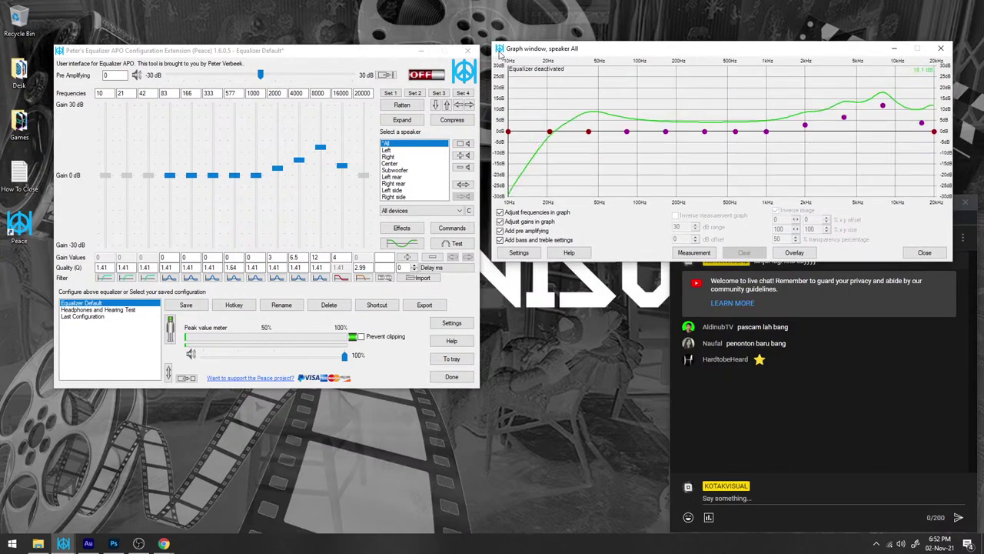
left_click_drag(386, 51, 401, 45)
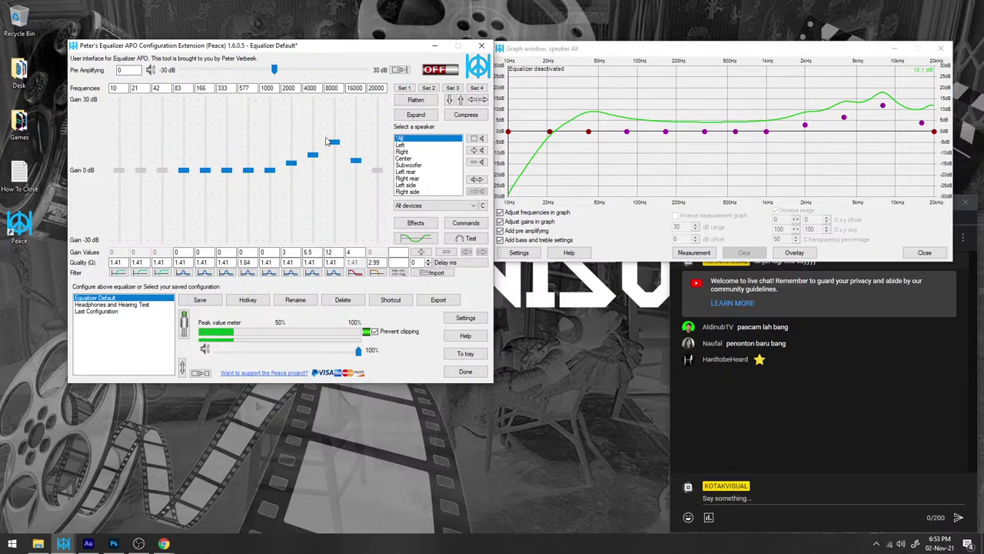
Turn the equalizer on and demonstrate raising and lowering the 2000 Hz band's gain, finishing at 3 dB
left_click(443, 72)
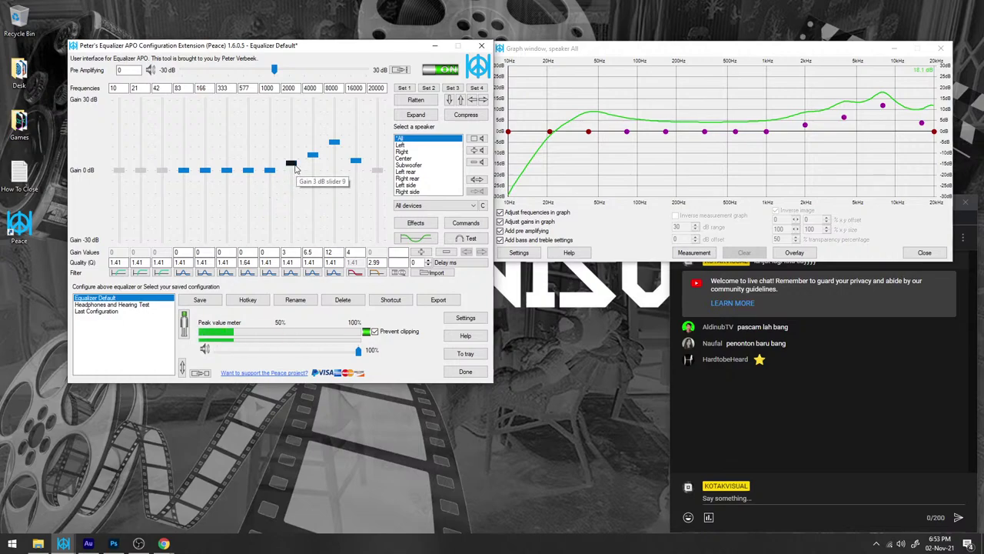
scroll(296, 165, "up", 7)
scroll(296, 166, "down", 8)
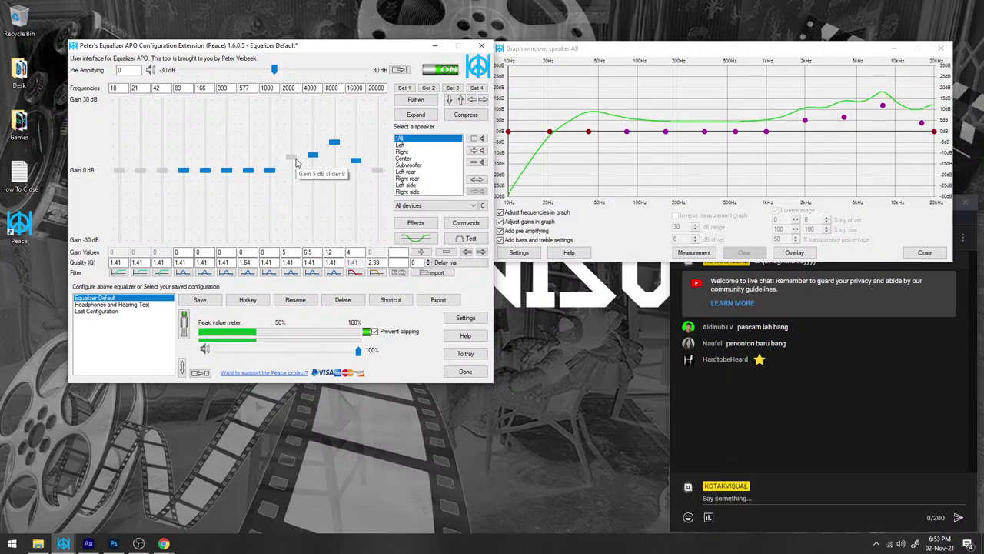
scroll(296, 171, "down", 1)
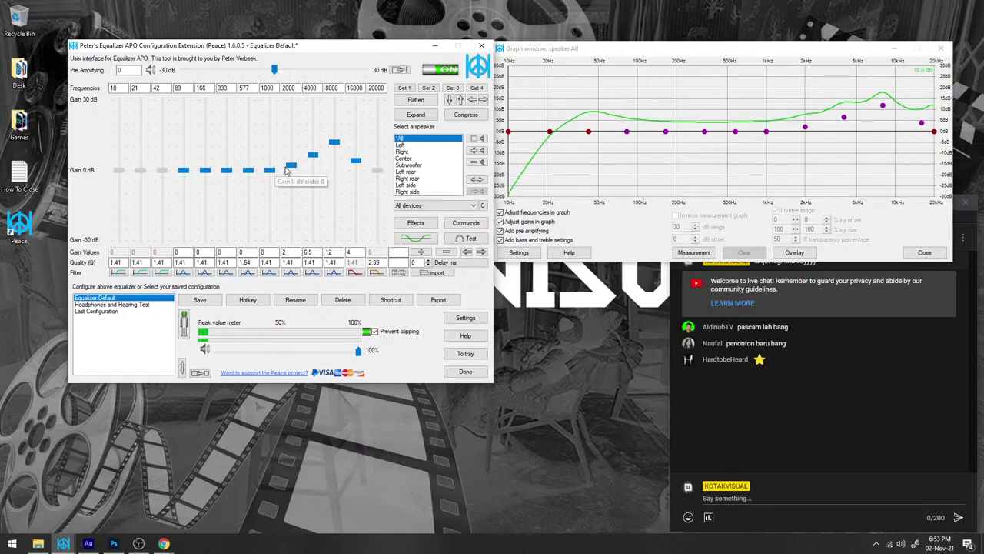
scroll(295, 189, "down", 10)
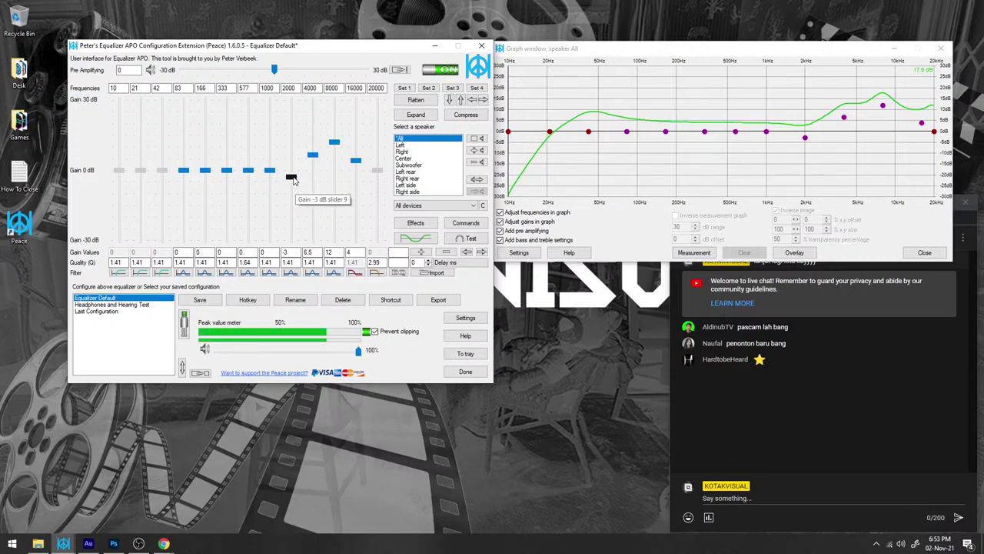
scroll(293, 180, "up", 6)
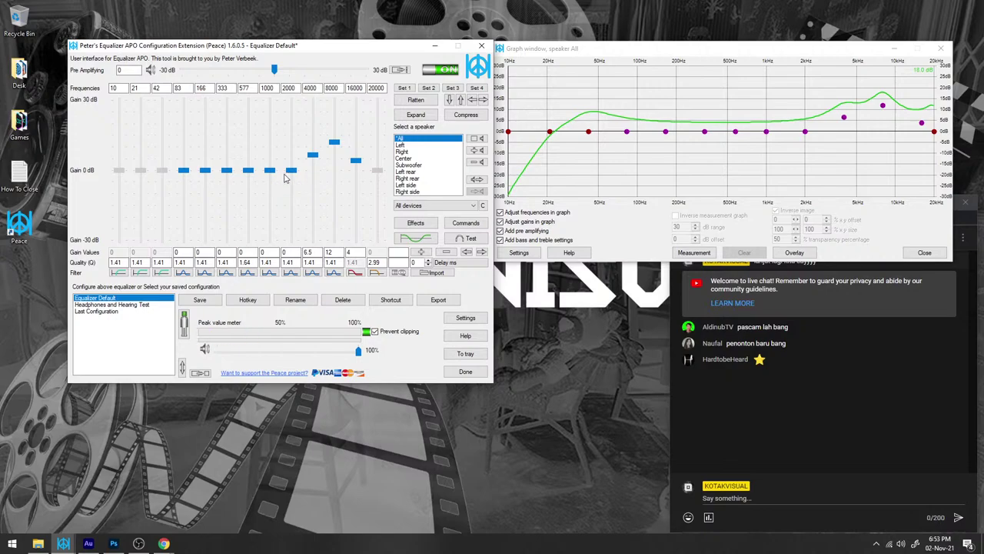
scroll(292, 169, "up", 4)
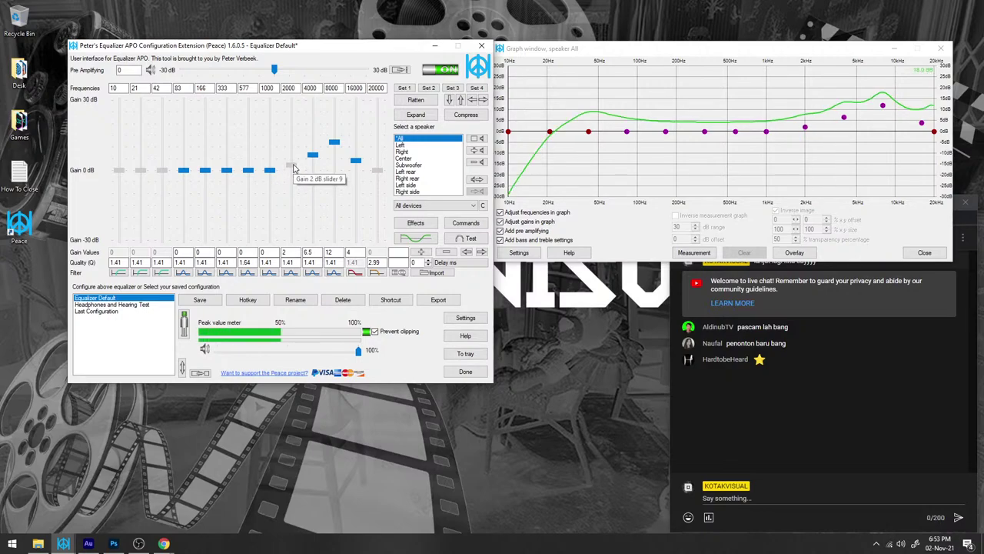
scroll(293, 169, "up", 2)
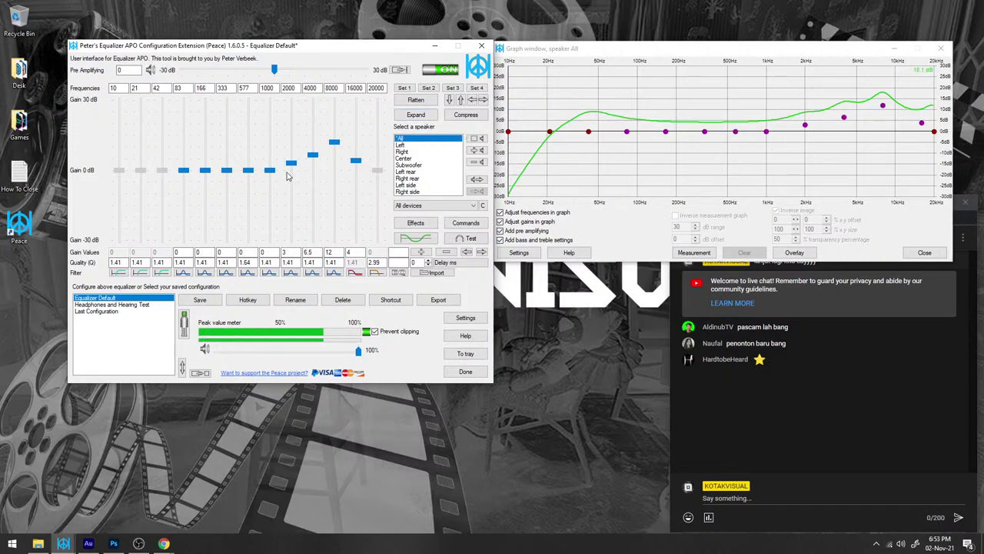
Demonstrate expanding all band gains twice, then compress them twice
left_click(428, 118)
left_click(428, 117)
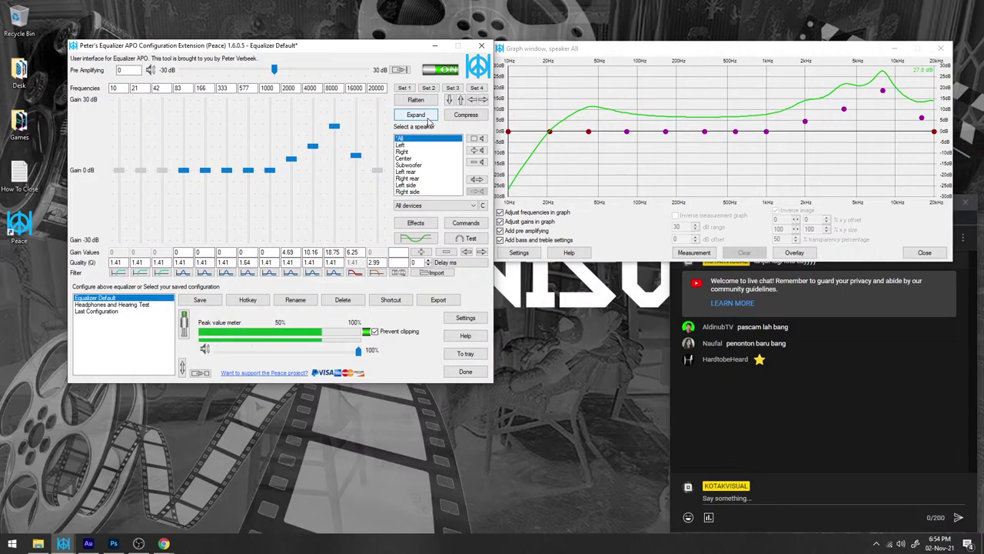
mouse_move(316, 152)
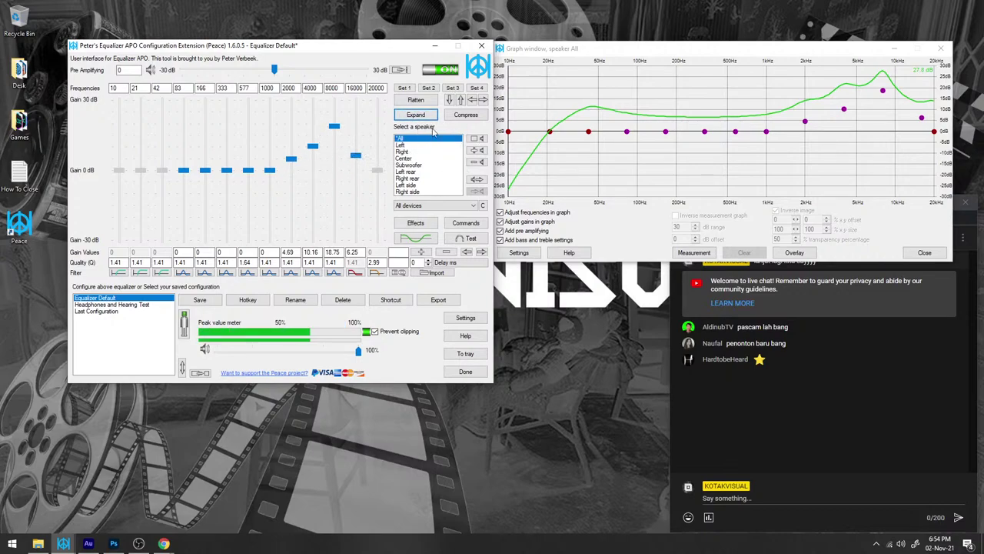
left_click(464, 115)
left_click(464, 115)
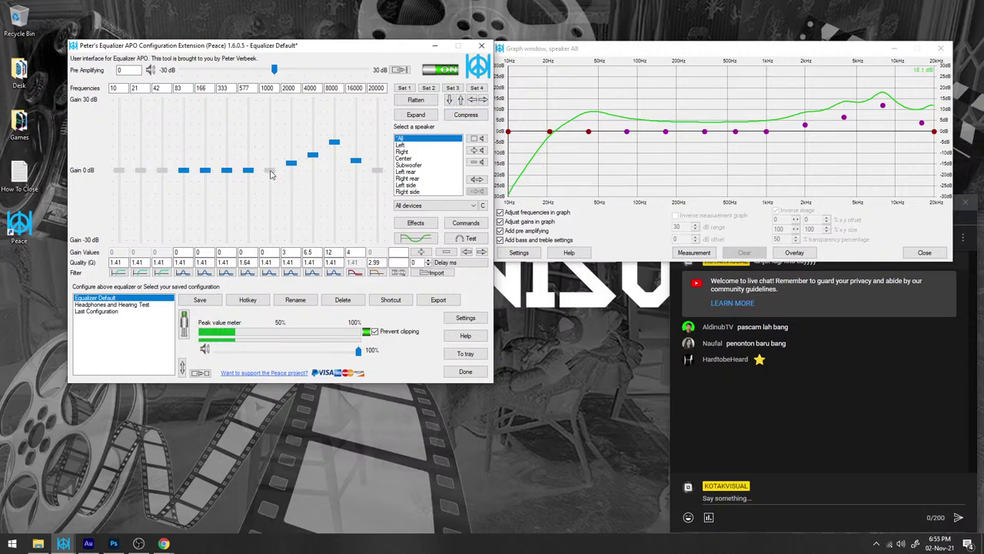
Boost the 1000 Hz band to 27 dB, set its quality to 1, and lower its gain to -4.5 dB
left_click_drag(271, 170, 278, 110)
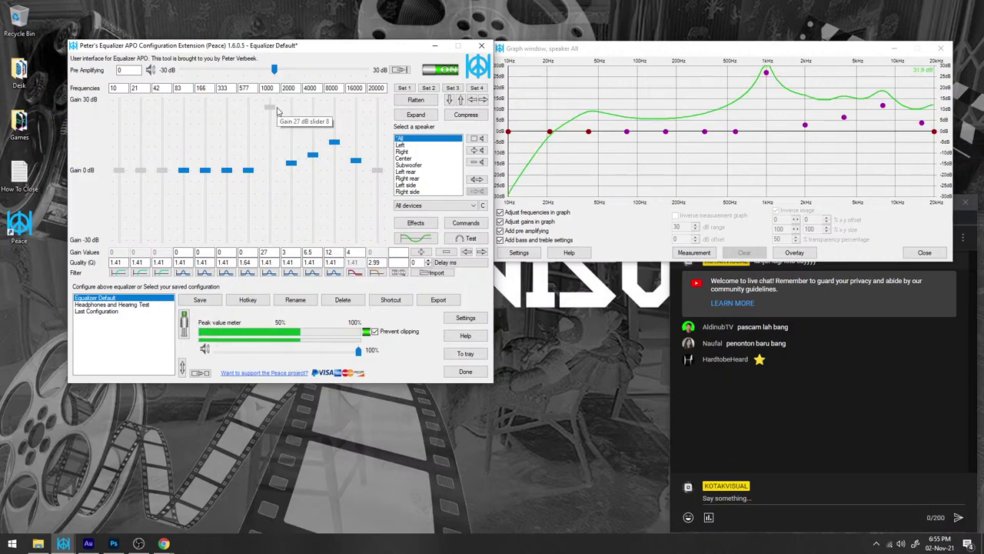
left_click(265, 263)
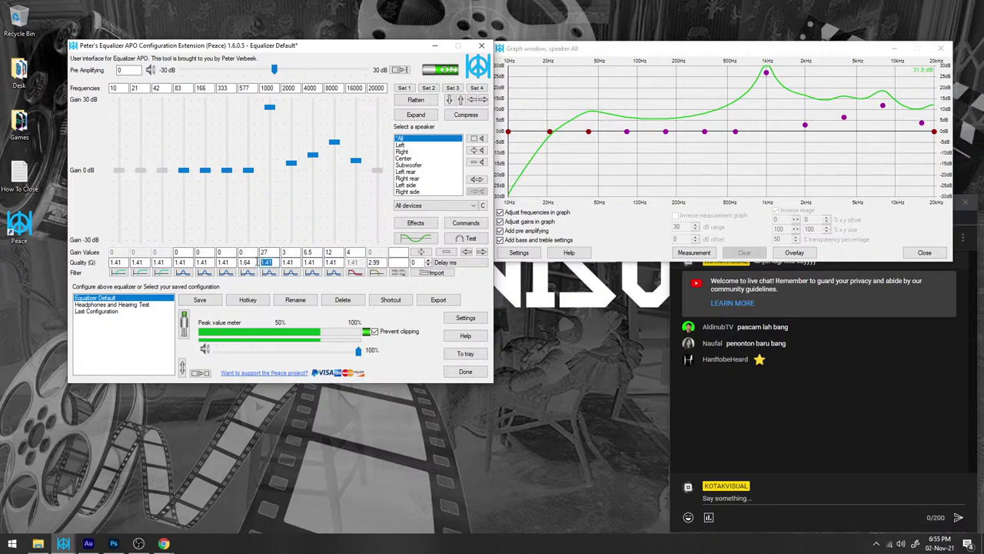
type("1")
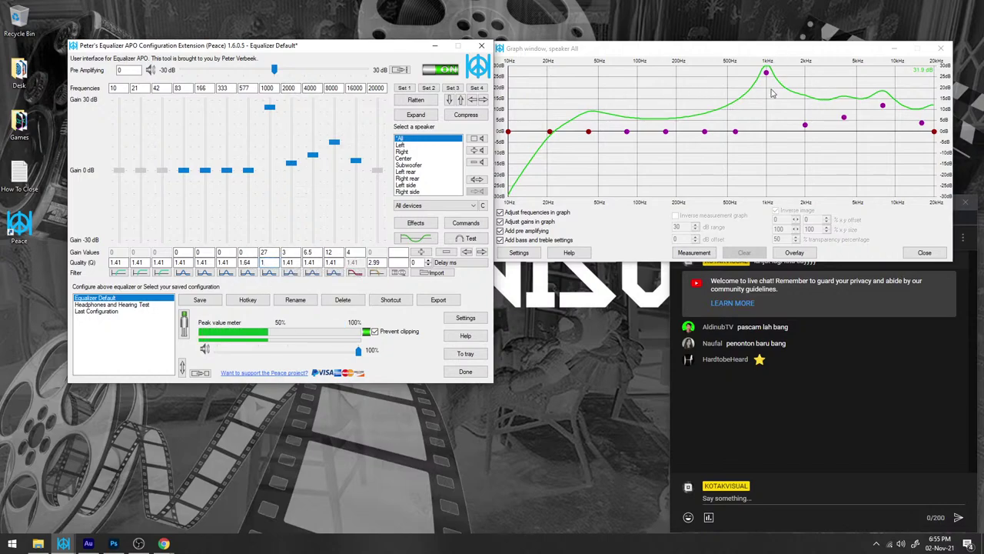
left_click(269, 108)
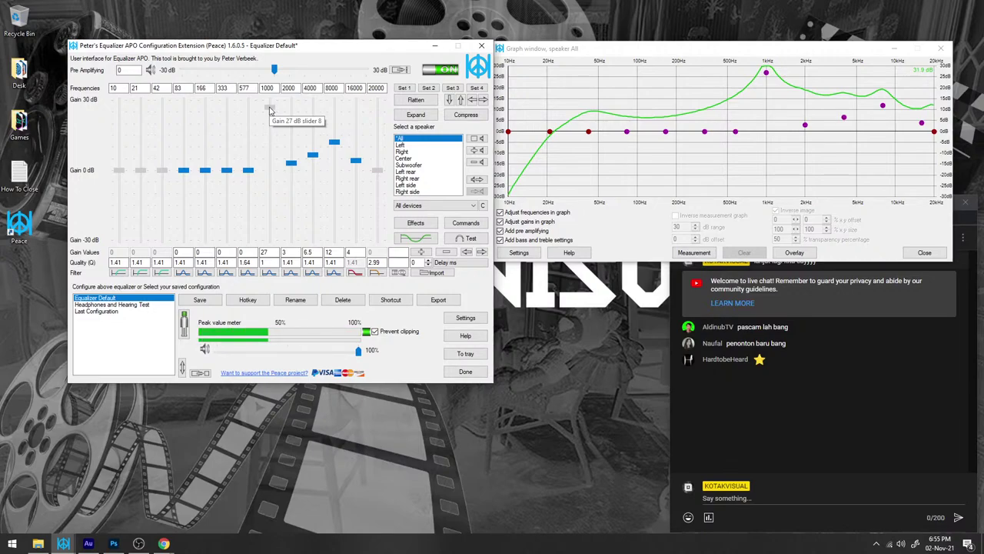
left_click_drag(269, 108, 269, 183)
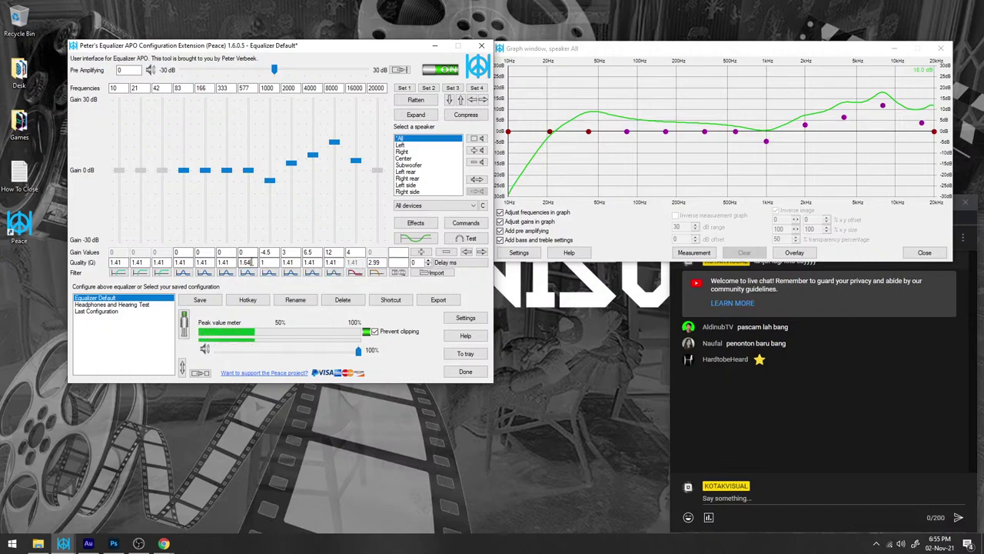
Set the 577 Hz band's quality to 1.5, boost its gain to 27 dB, and lower it to -3 dB
type("1.5")
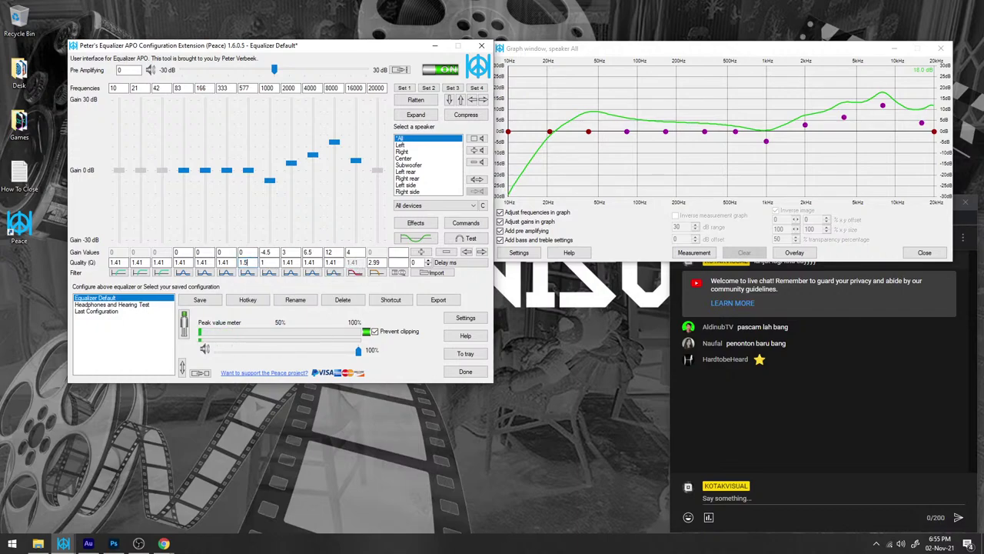
left_click_drag(248, 170, 248, 111)
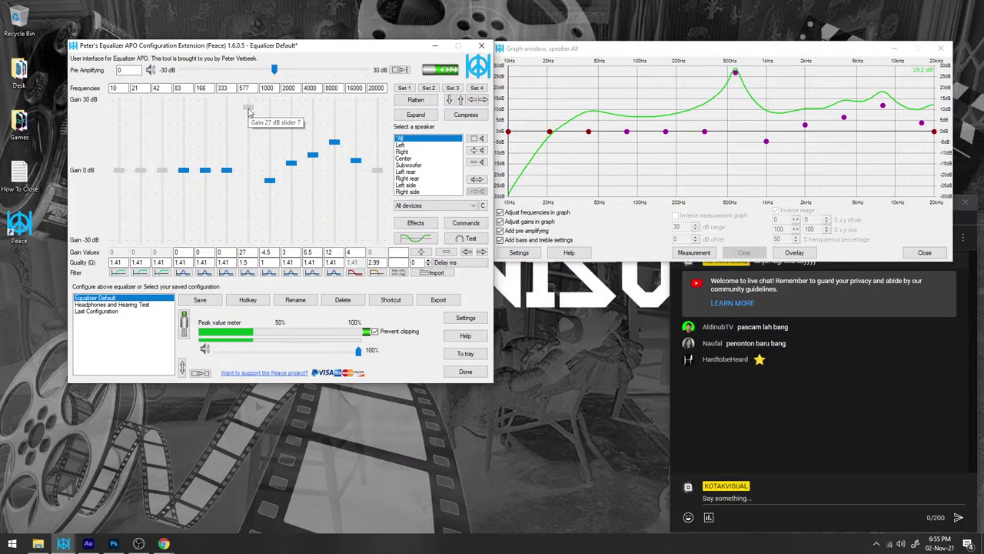
scroll(252, 116, "down", 1)
left_click_drag(251, 116, 252, 181)
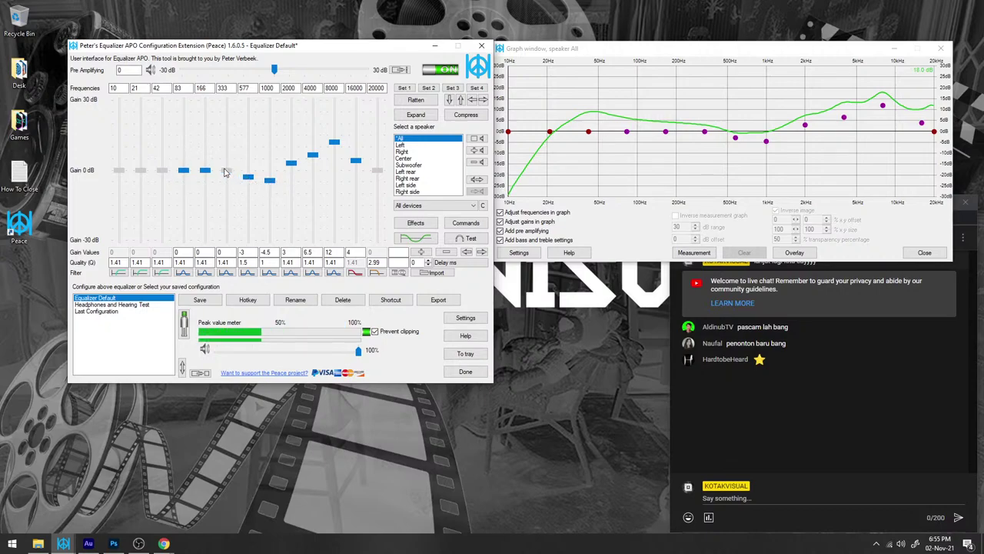
Set the gains to 3 dB at 333 Hz, 10 dB with quality 2 at 166 Hz, and 3 dB at 83 Hz
mouse_move(225, 172)
left_mouse_down()
mouse_move(225, 142)
mouse_move(223, 166)
left_mouse_up()
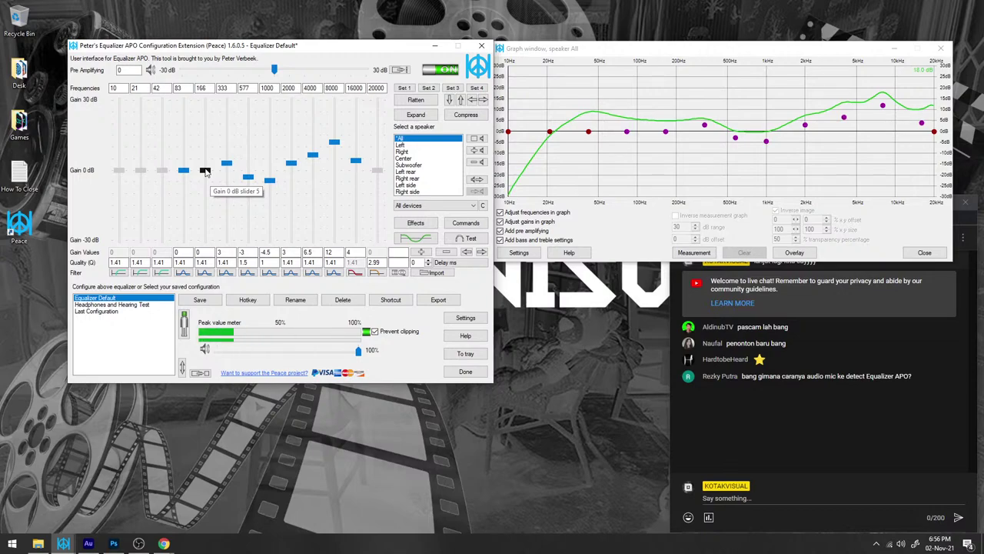
left_click_drag(206, 170, 210, 135)
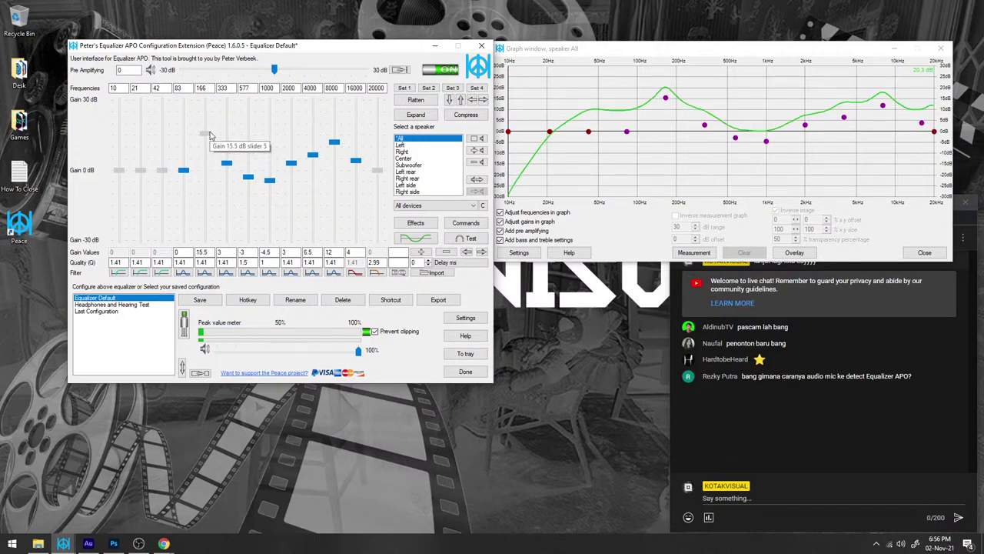
left_click_drag(210, 136, 207, 148)
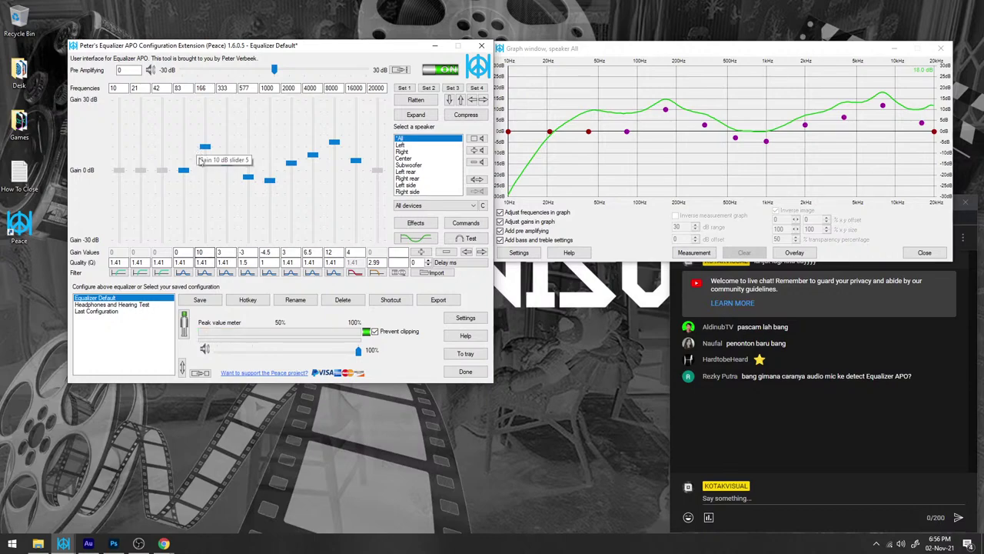
double_click(208, 263)
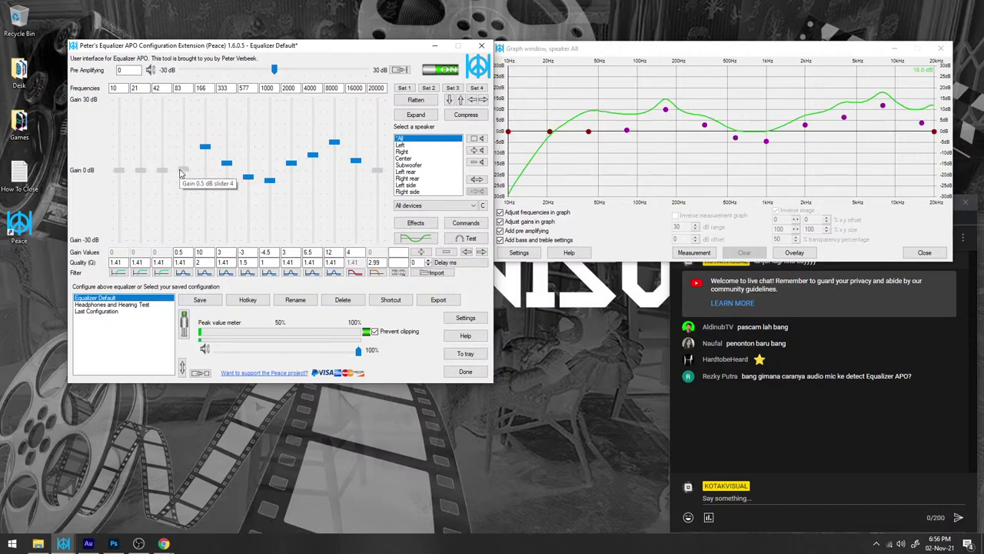
mouse_move(181, 175)
left_mouse_down()
mouse_move(183, 120)
mouse_move(183, 168)
left_mouse_up()
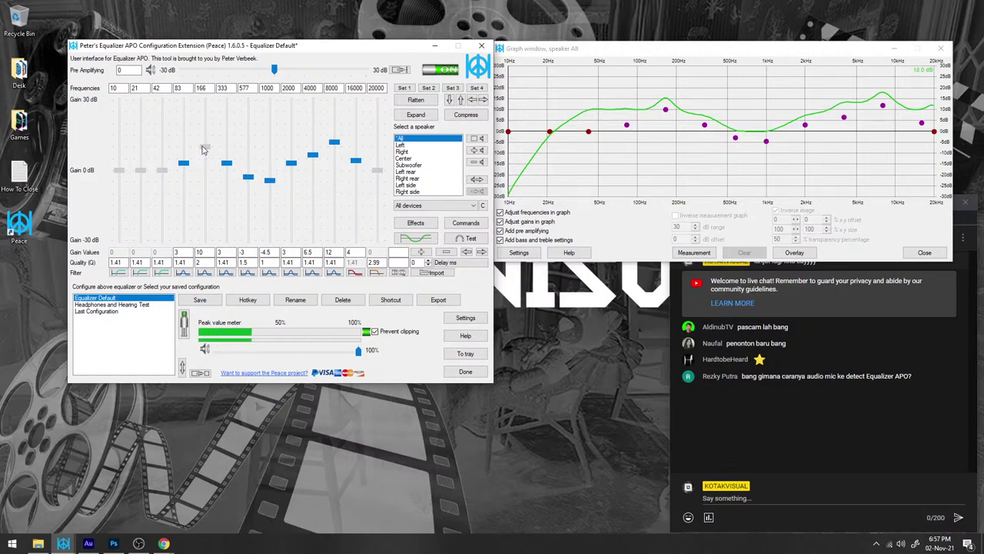
Fine-tune the gains to 12 dB at 166 Hz, 3.5 dB at 83 Hz and 2.5 dB at 333 Hz
left_click_drag(204, 147, 204, 145)
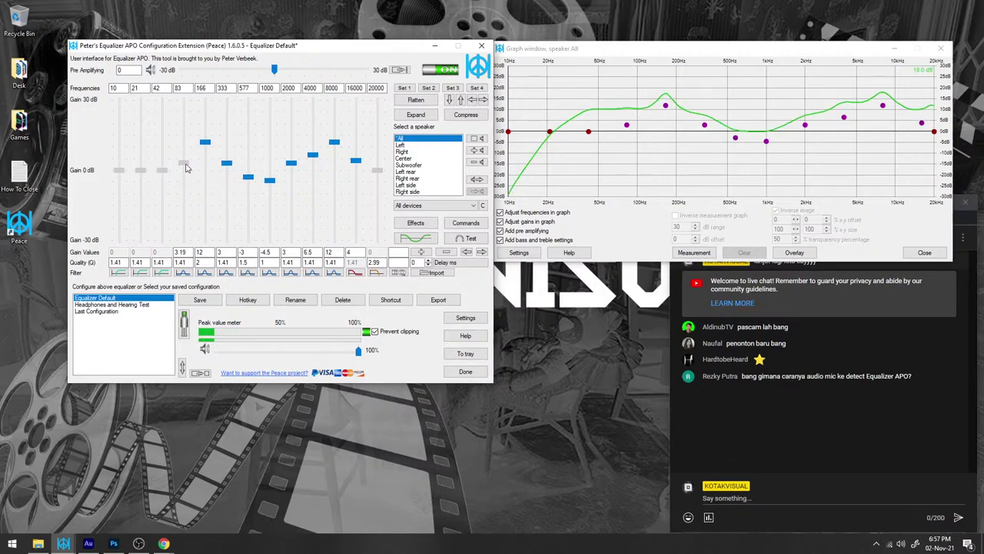
left_click(185, 168)
scroll(185, 167, "up", 1)
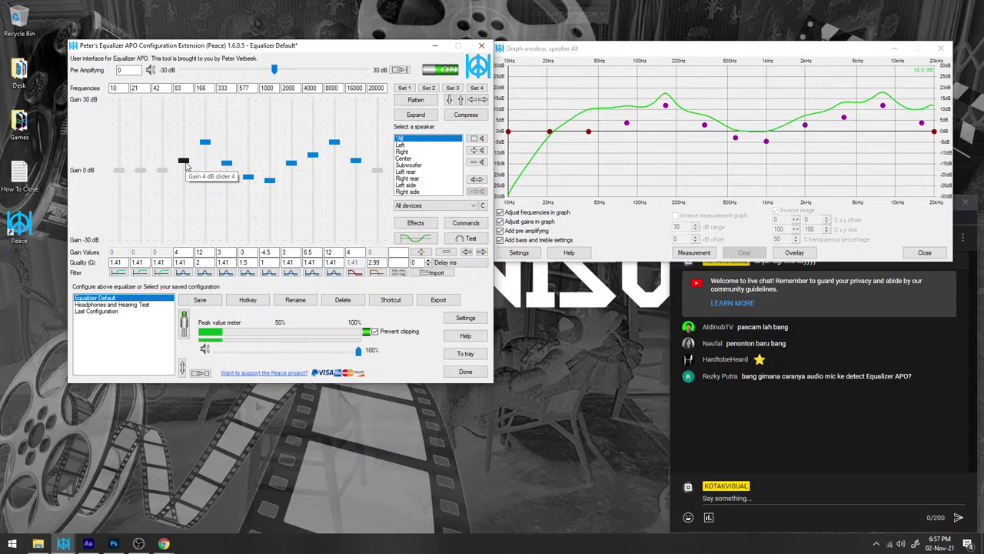
scroll(184, 168, "down", 1)
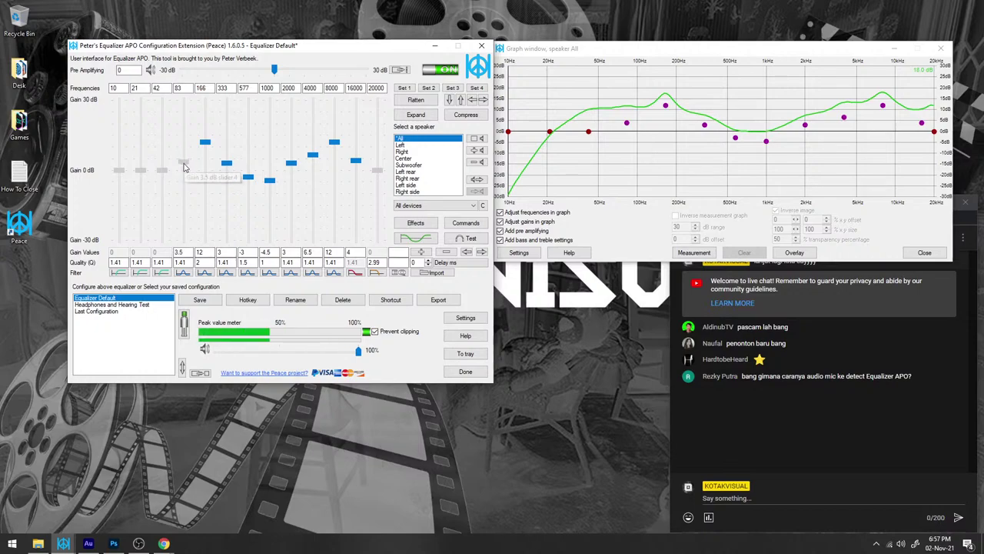
scroll(184, 168, "down", 1)
scroll(184, 167, "up", 1)
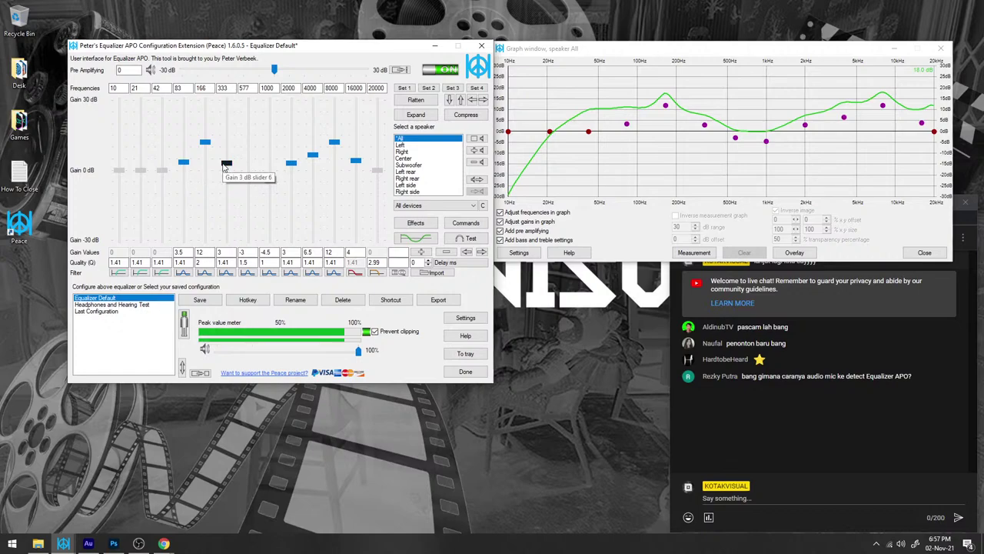
scroll(225, 169, "down", 2)
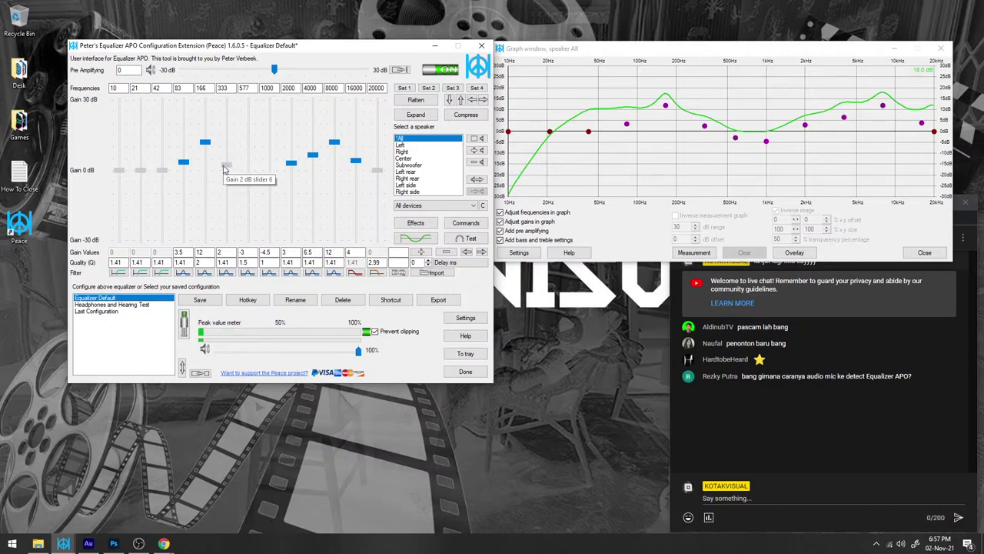
scroll(224, 168, "up", 1)
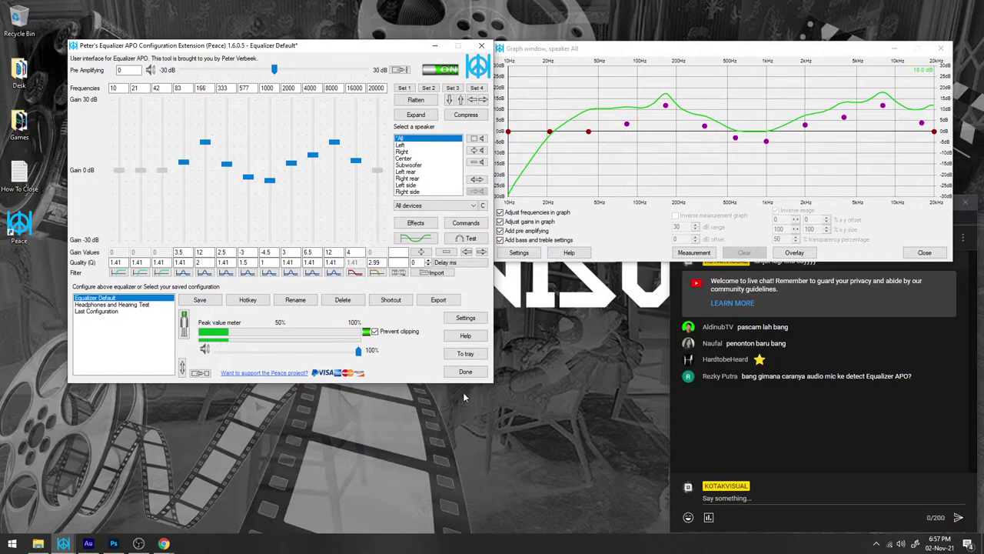
Open the Windows sound settings, examine the advanced properties of the H1 recording microphone, and close both dialogs
right_click(895, 546)
left_click(868, 519)
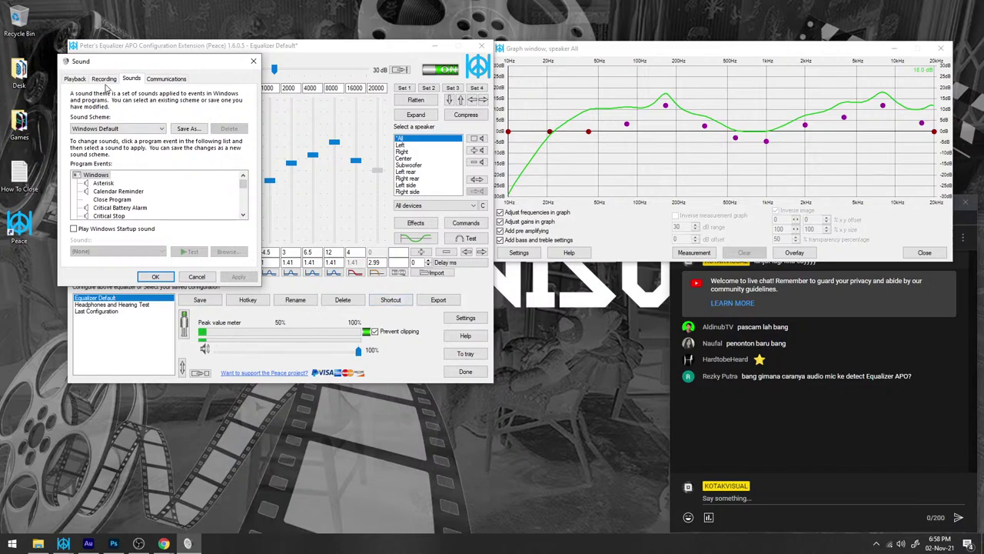
left_click(104, 78)
left_click_drag(123, 60, 318, 79)
left_click(319, 136)
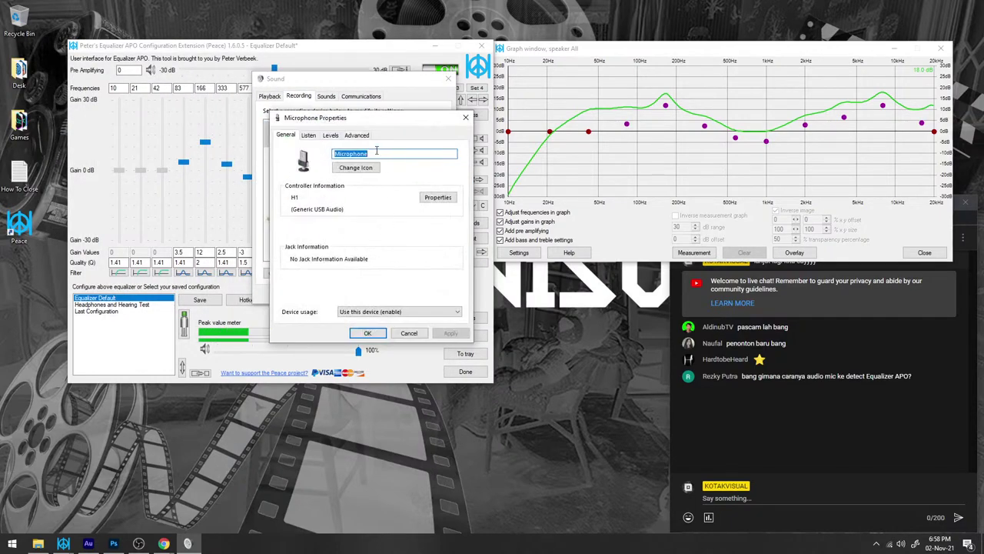
left_click(362, 137)
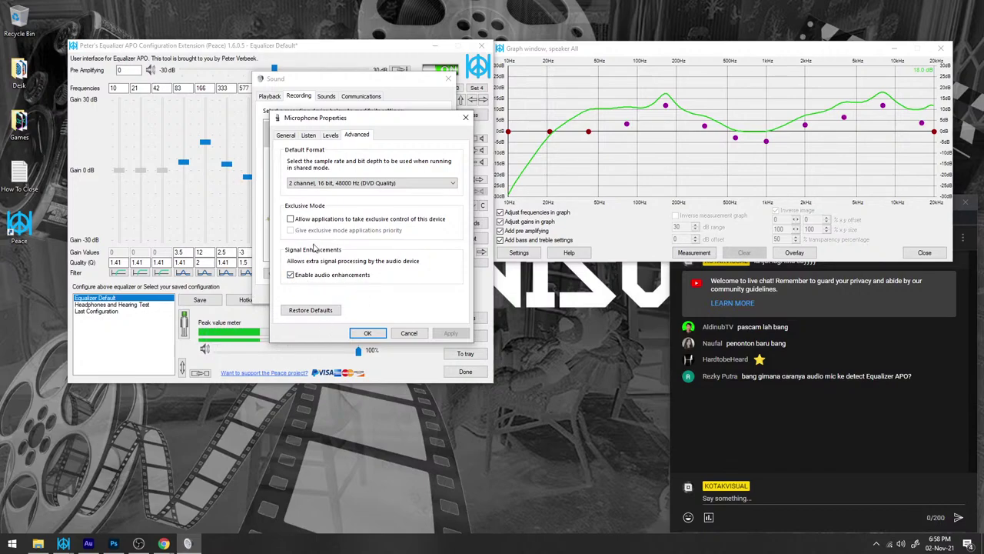
left_click(368, 334)
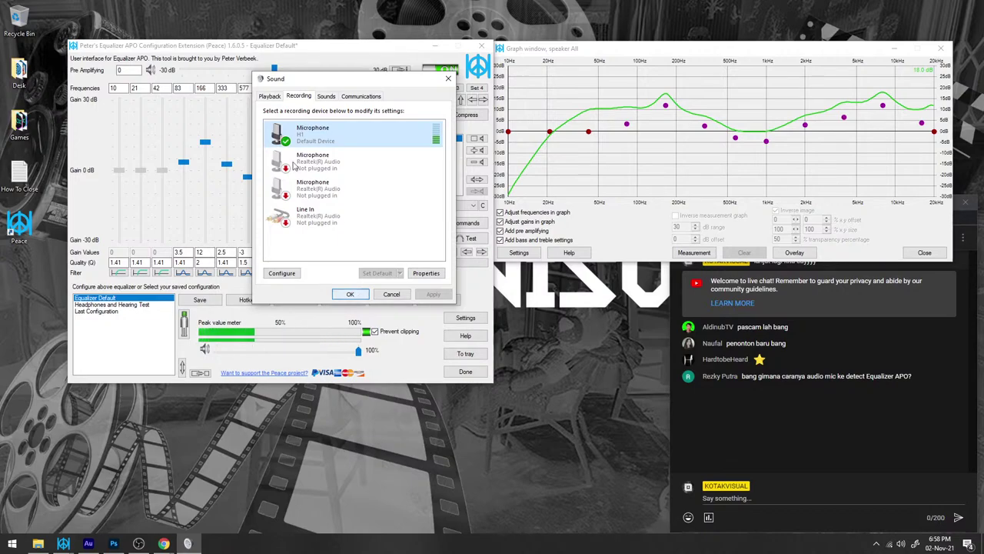
left_click(353, 299)
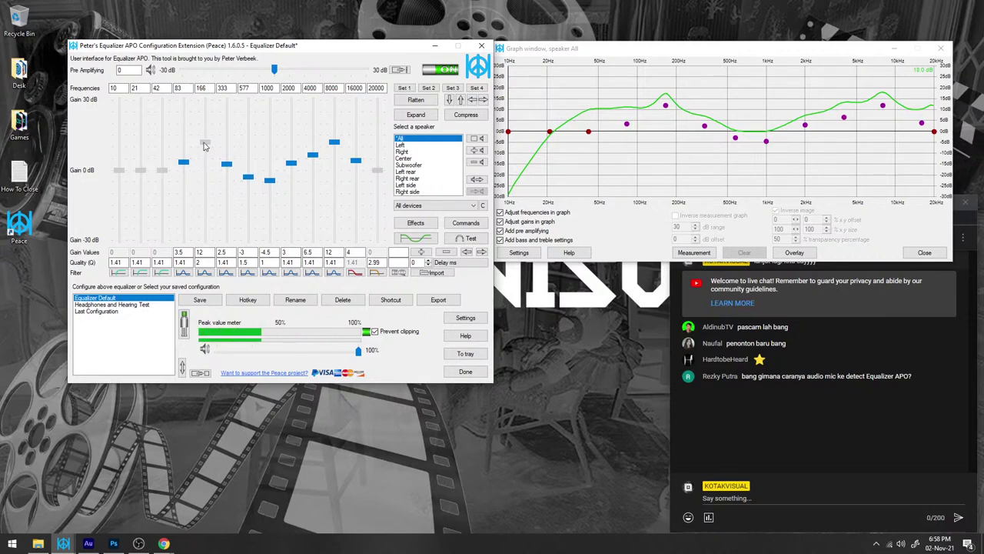
Reduce the 166 Hz band's gain to 10 dB and the 83 Hz band's gain to 3 dB
left_click_drag(205, 142, 183, 163)
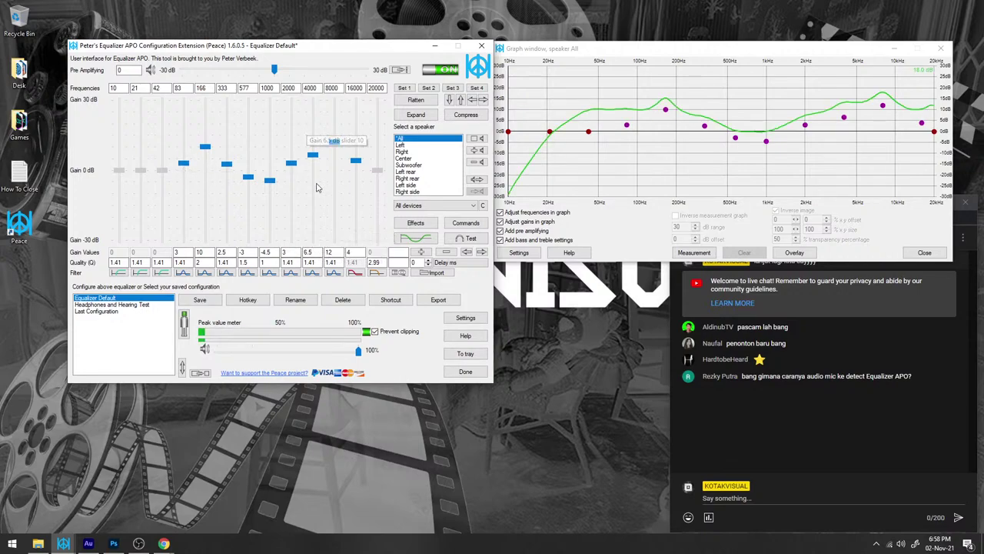
Set the gains to 10 dB at 8000 Hz, 3 dB at 16000 Hz, 11.5 dB at 166 Hz and 4 dB at 83 Hz
left_click_drag(339, 147, 356, 168)
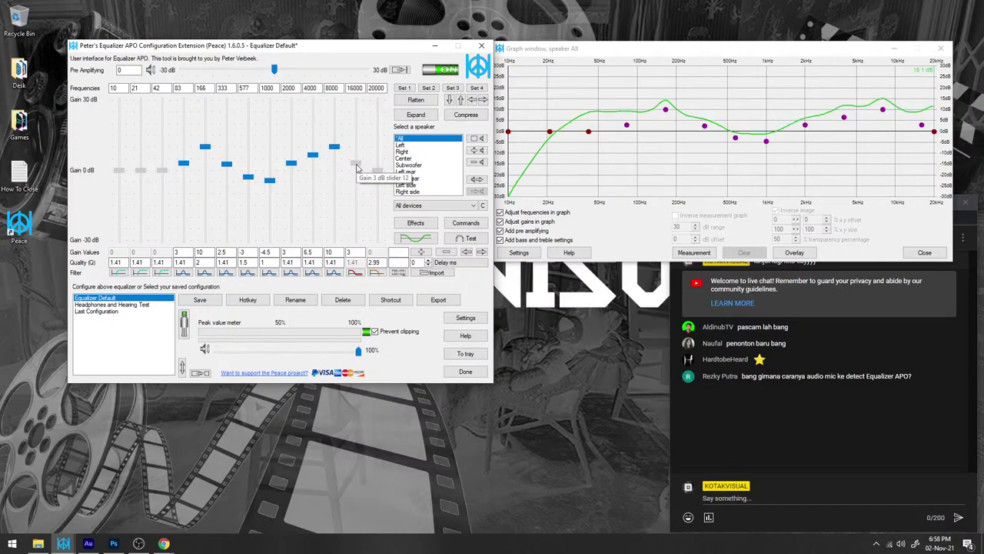
left_click(313, 156)
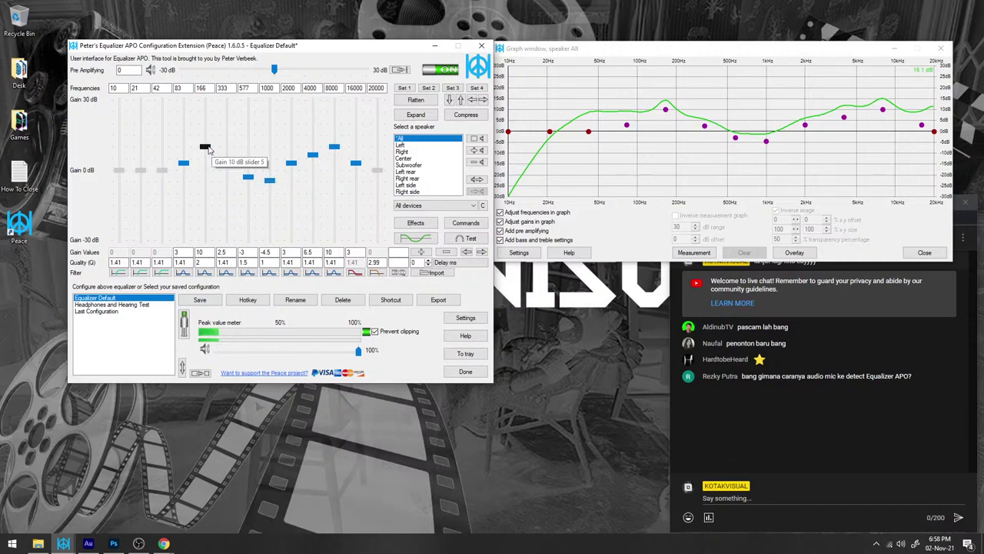
left_click_drag(213, 152, 210, 146)
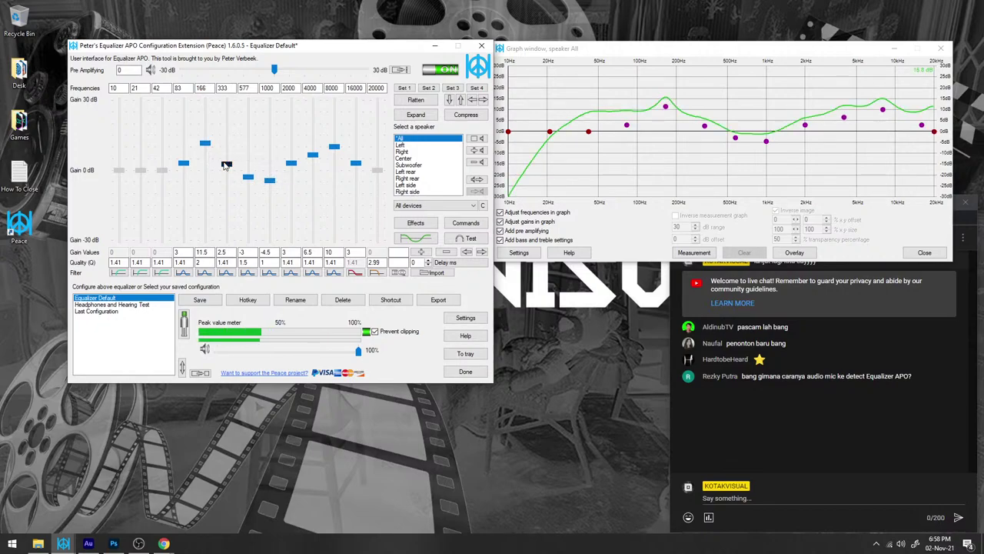
left_click_drag(184, 163, 184, 160)
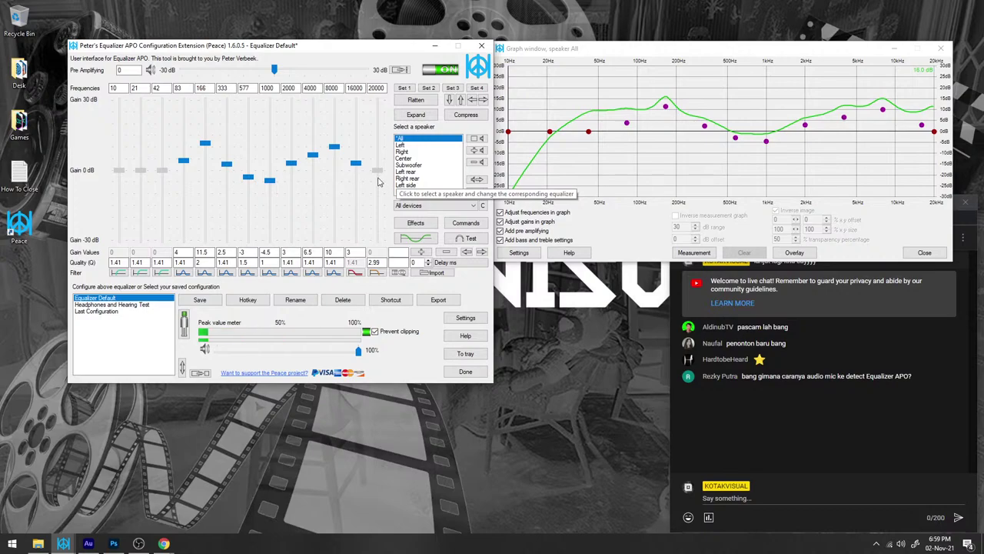
Expand all gains and compress them back, and try the reverse order of compressing and expanding
left_click(420, 119)
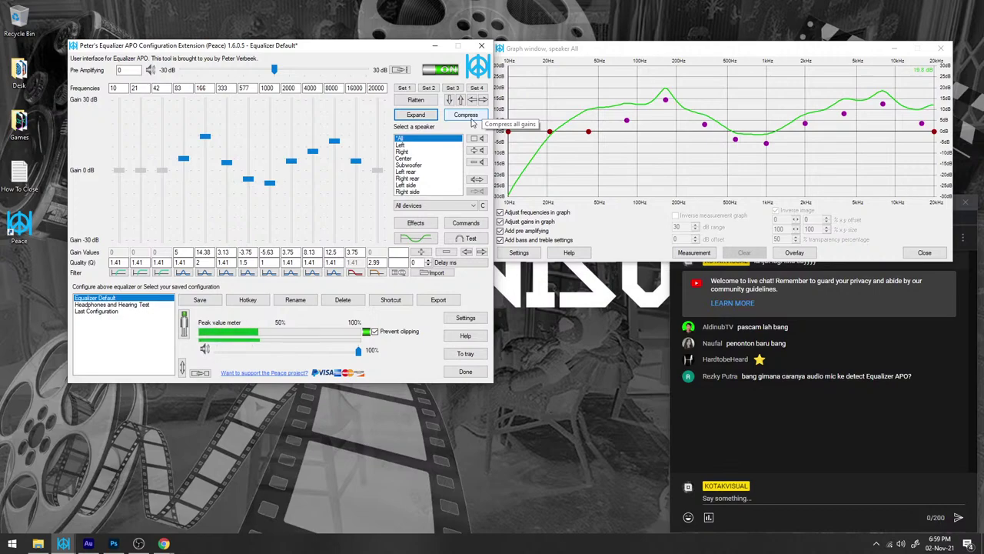
left_click(473, 116)
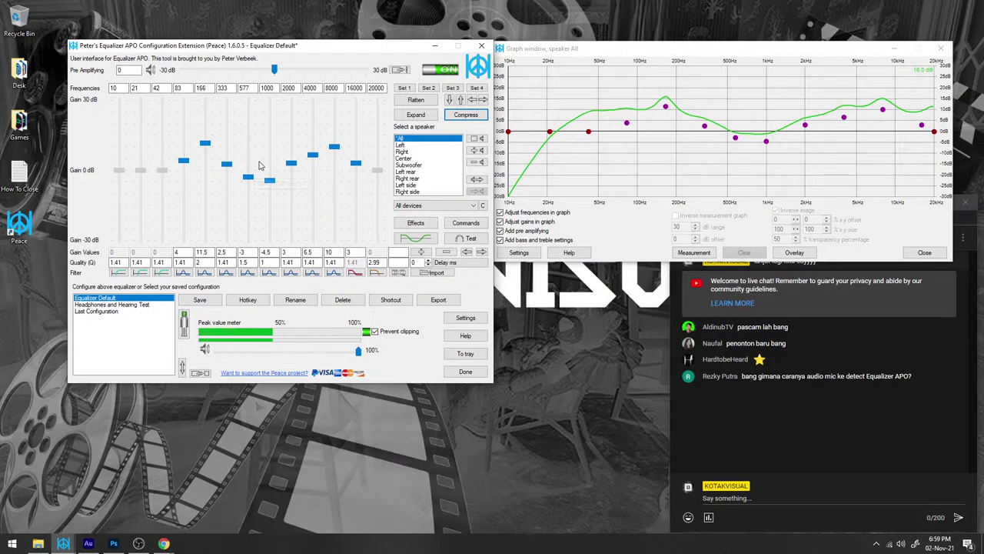
left_click(465, 114)
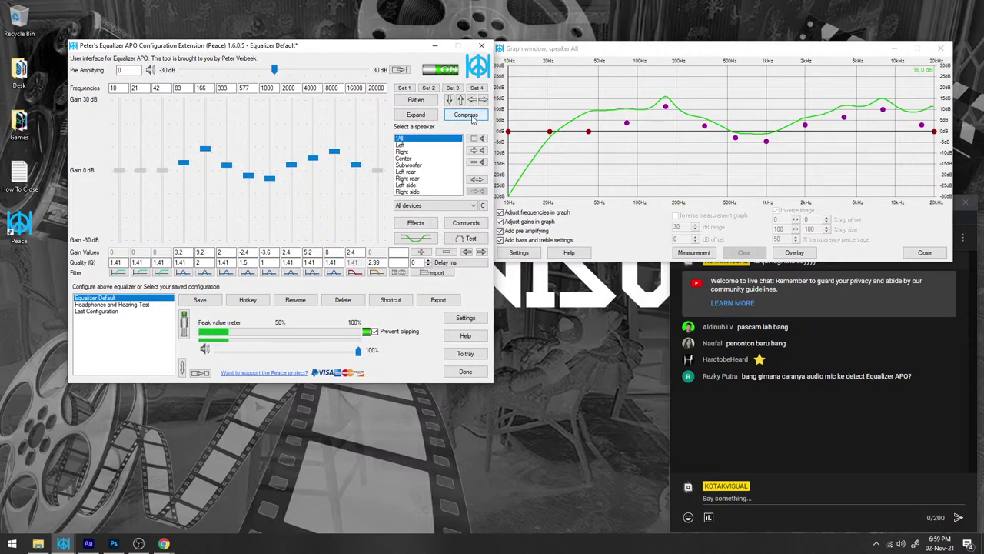
left_click(432, 114)
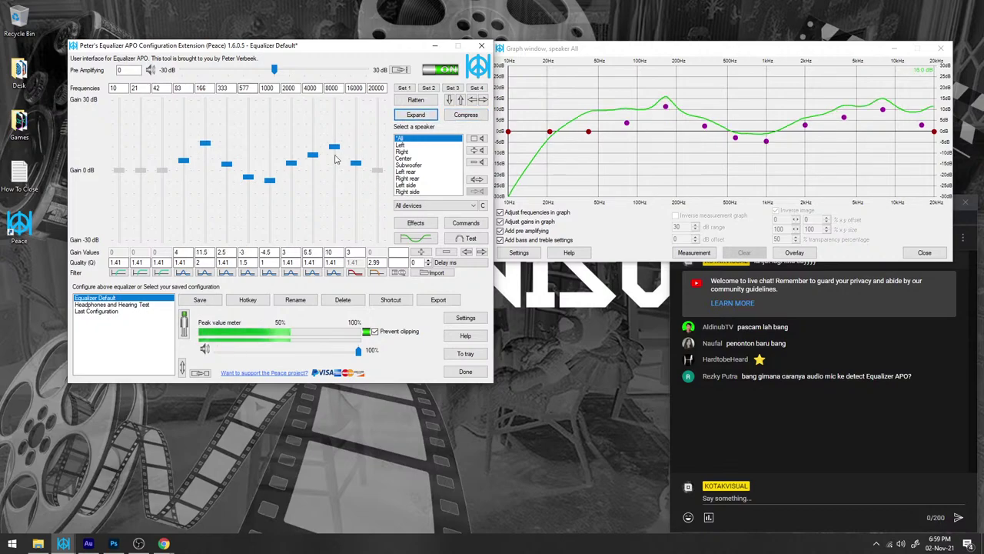
Try lowering and raising all gains by 0.5 dB, set the 2000 Hz gain to 0 dB, and lower all gains by 0.5 dB
left_click(450, 101)
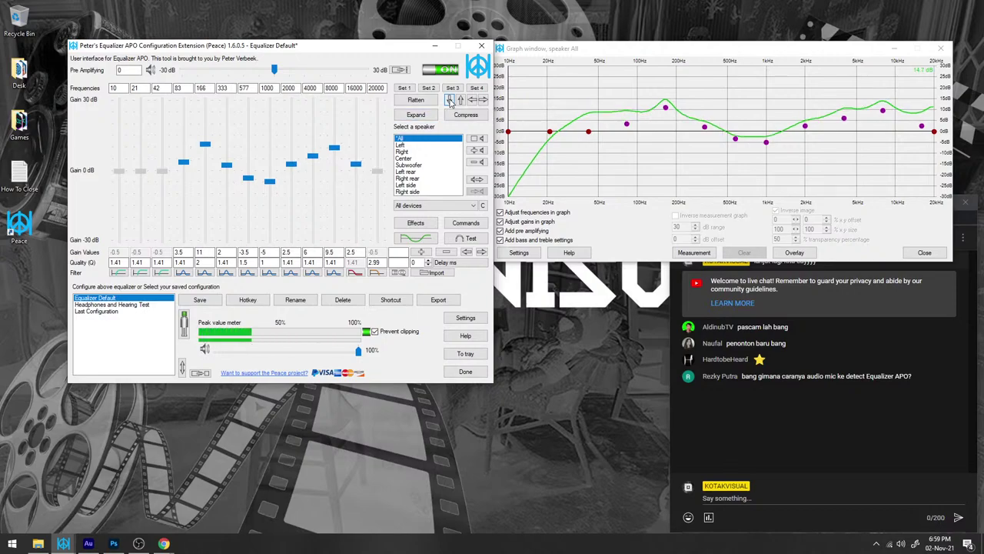
mouse_move(249, 173)
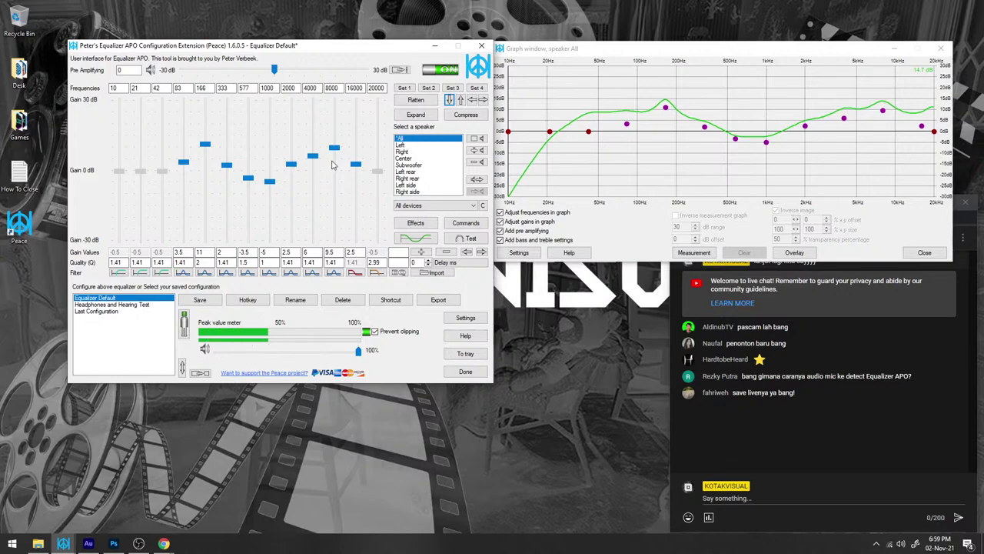
left_click(459, 101)
left_click_drag(291, 164, 291, 169)
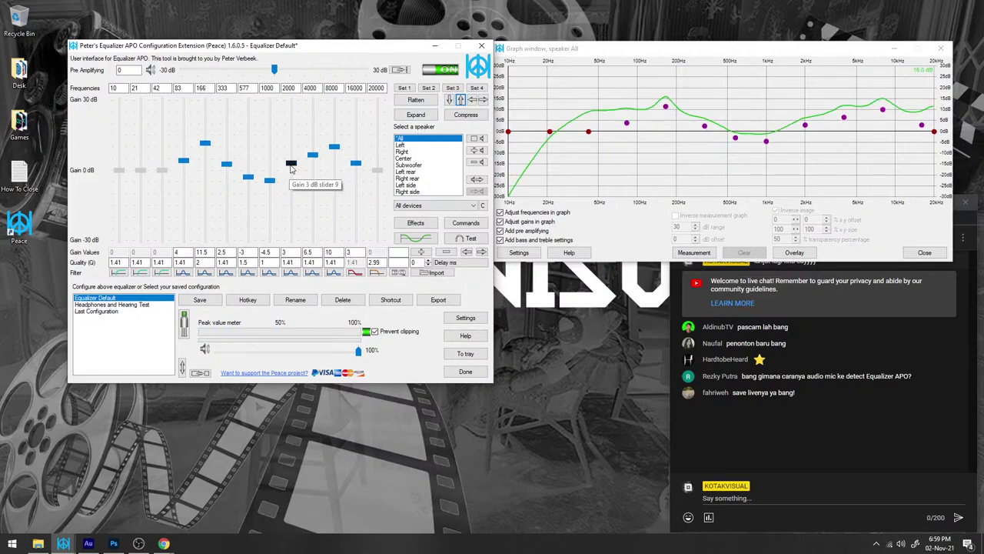
left_click(450, 100)
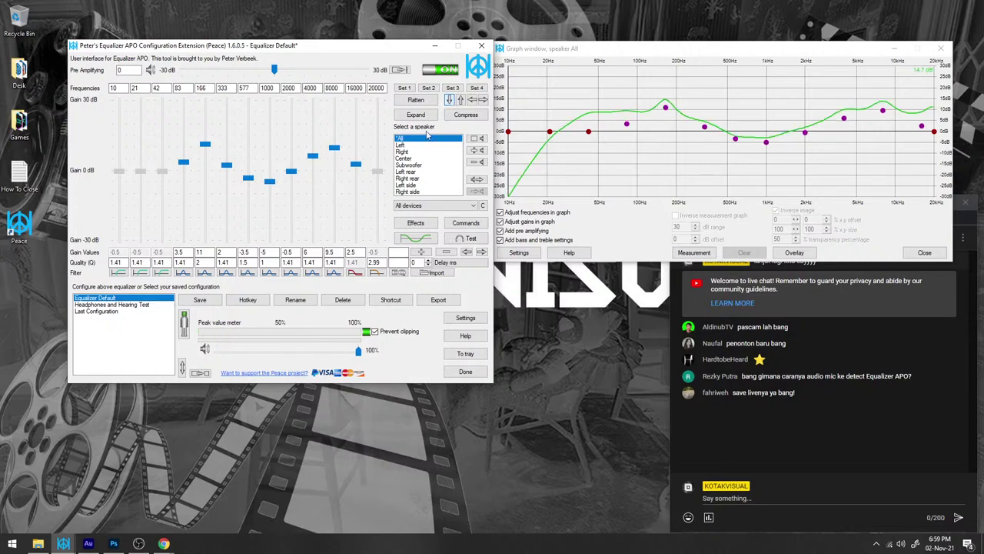
Try lowering and raising all gains by 0.5 dB, and shift the equalizer sliders one band left and back right
mouse_move(293, 175)
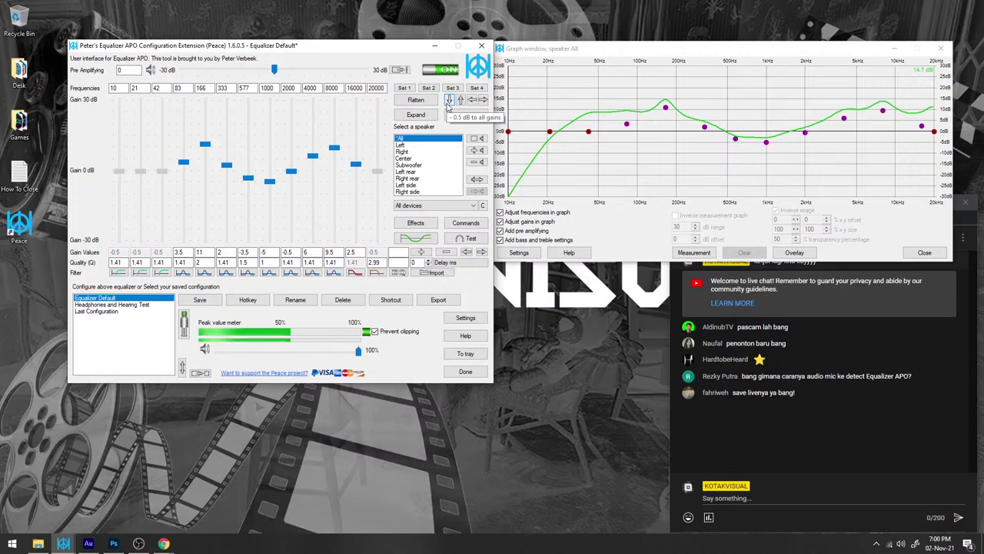
left_click(449, 101)
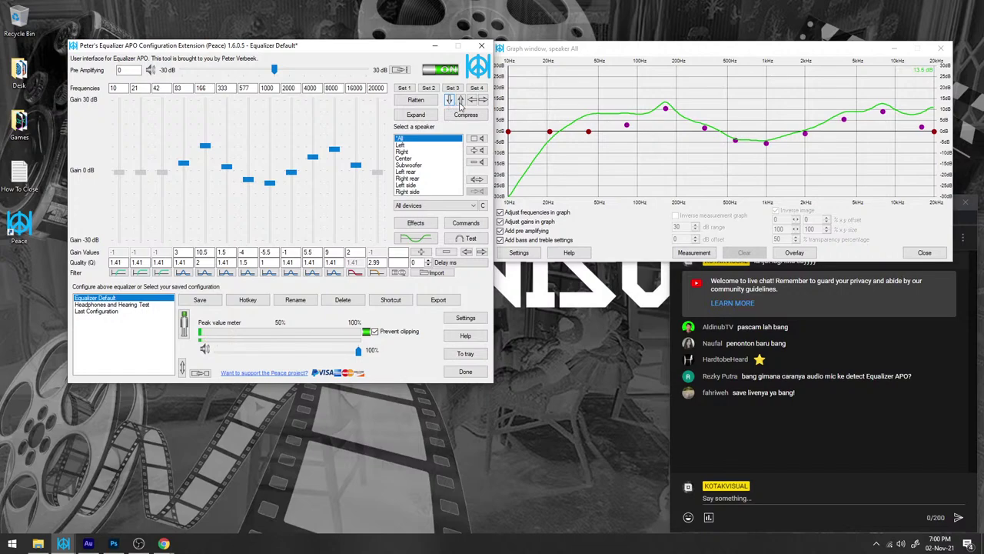
left_click(461, 101)
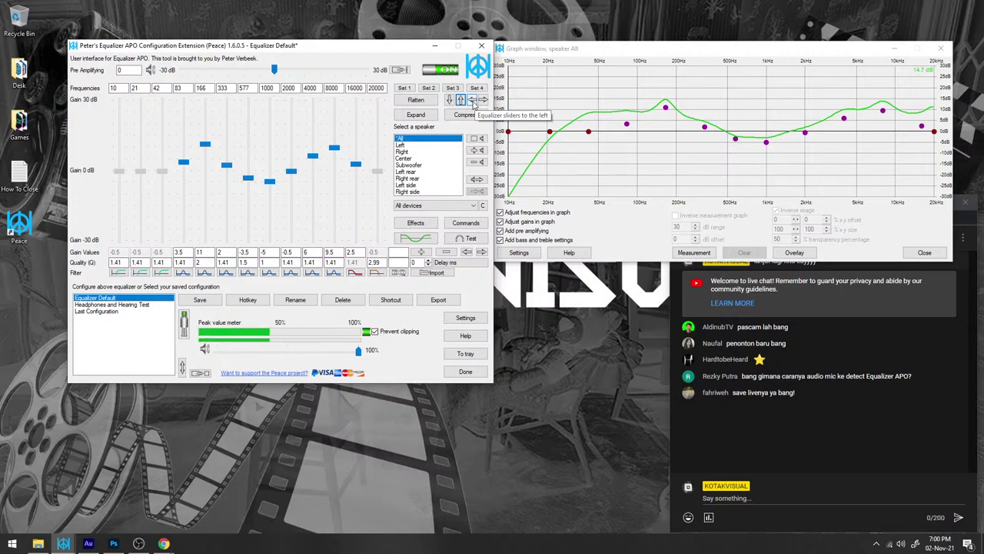
left_click(473, 101)
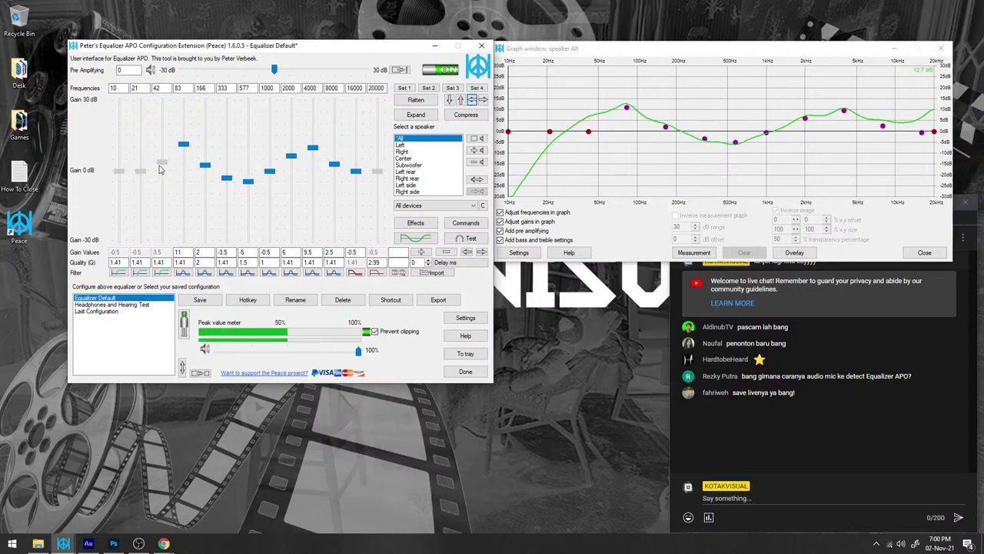
mouse_move(228, 183)
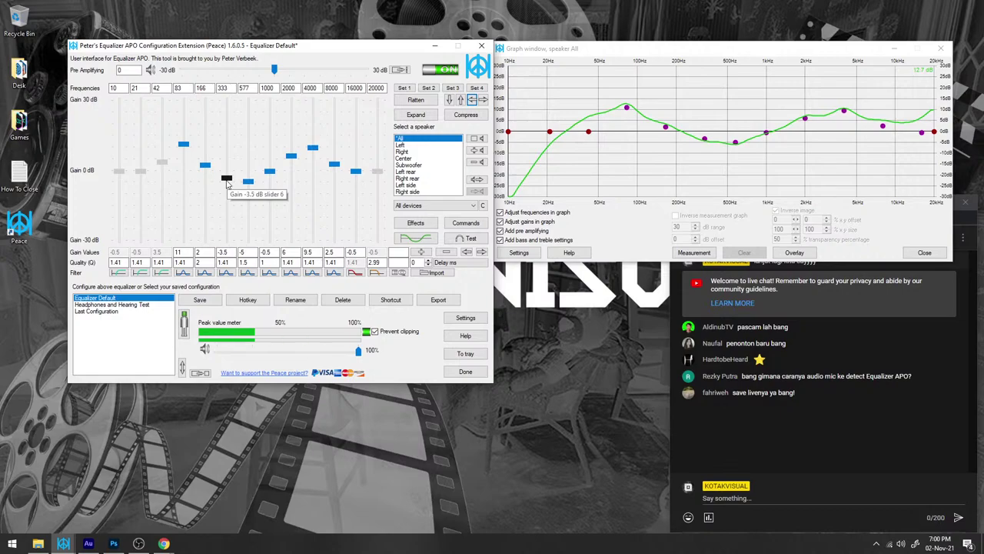
left_click(482, 100)
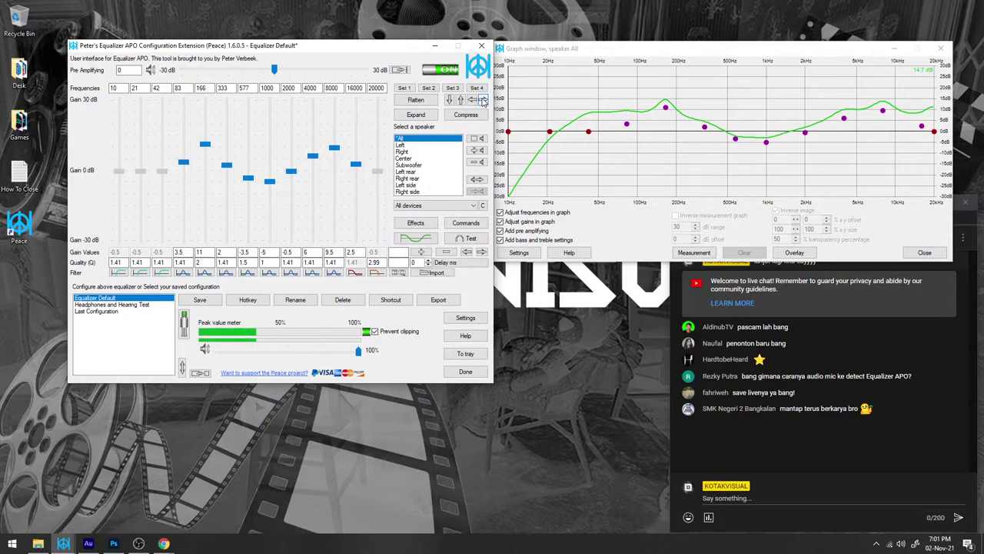
Open the effects panel, turn the crossfeed channels to mono, and move the panel clear of the equalizer sliders
left_click(420, 227)
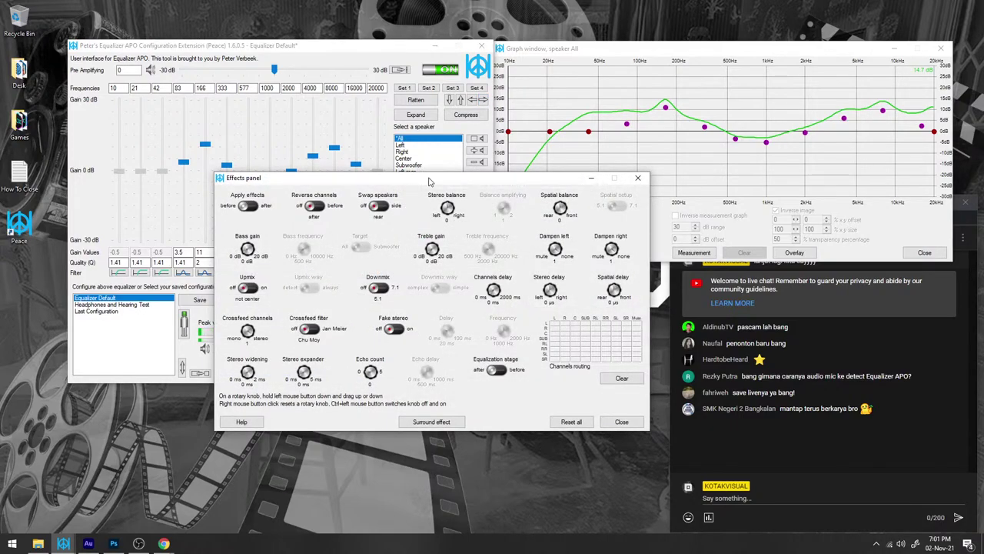
left_click_drag(429, 182, 495, 157)
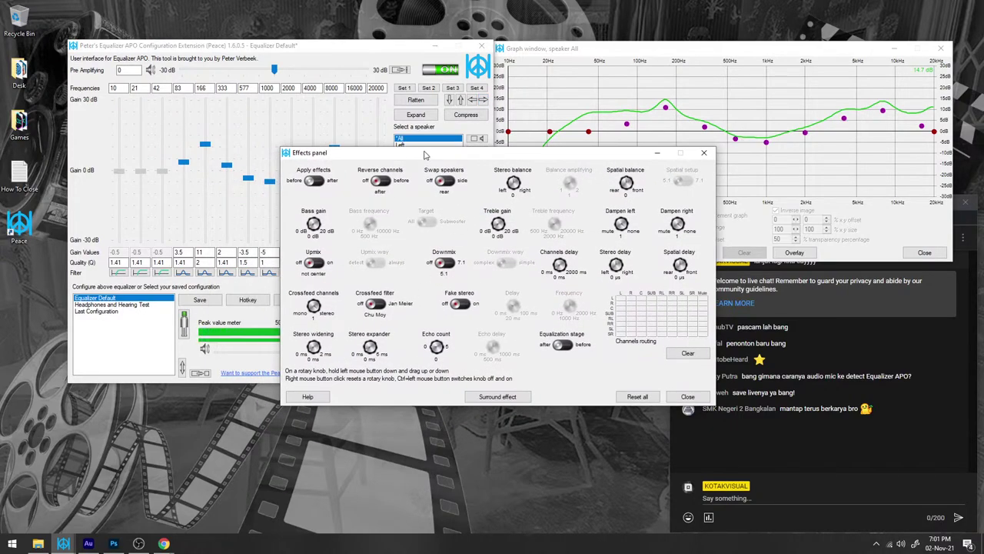
left_click_drag(425, 154, 430, 156)
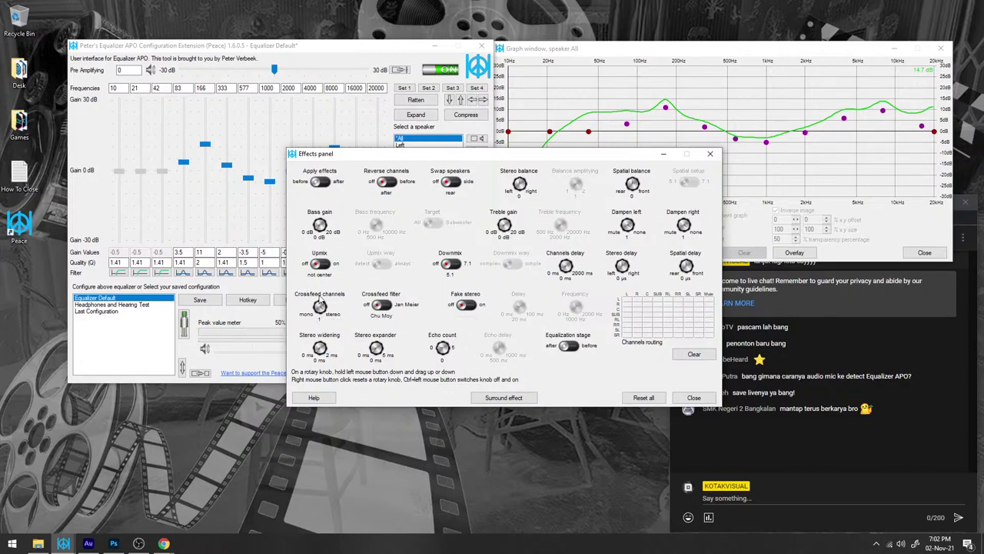
left_click_drag(401, 154, 574, 120)
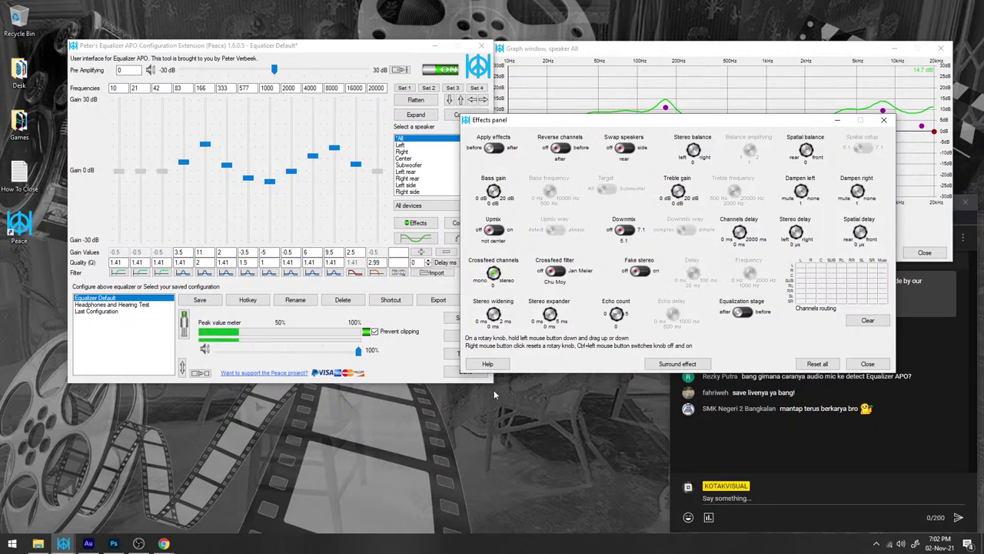
Switch to OBS, open the advanced audio properties and turn off Mono for the Mic/Aux source
left_click(138, 543)
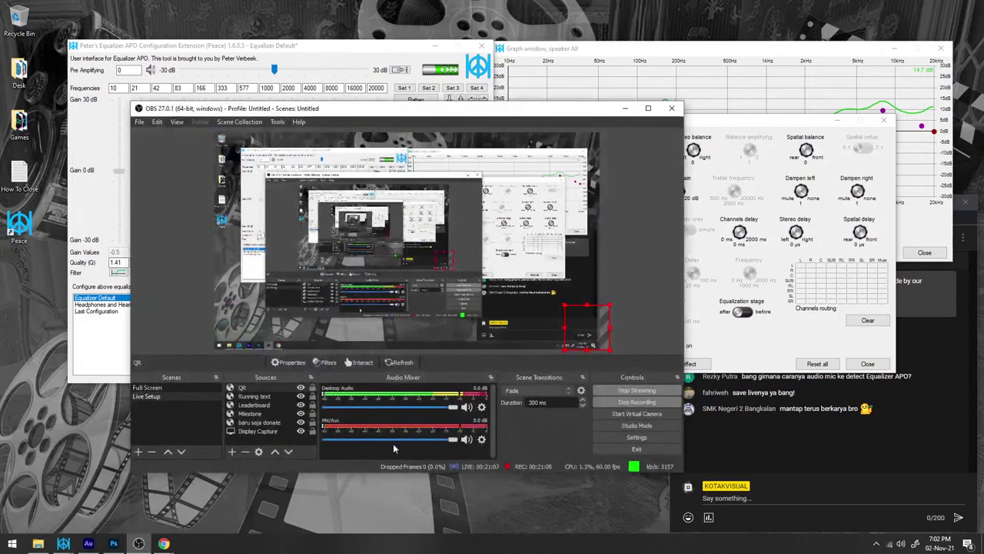
left_click(483, 440)
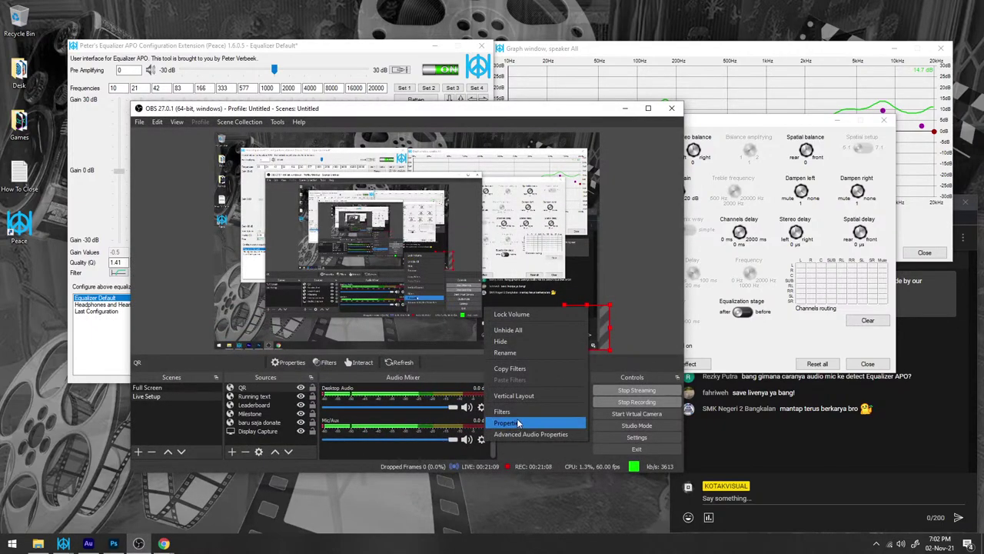
left_click(519, 416)
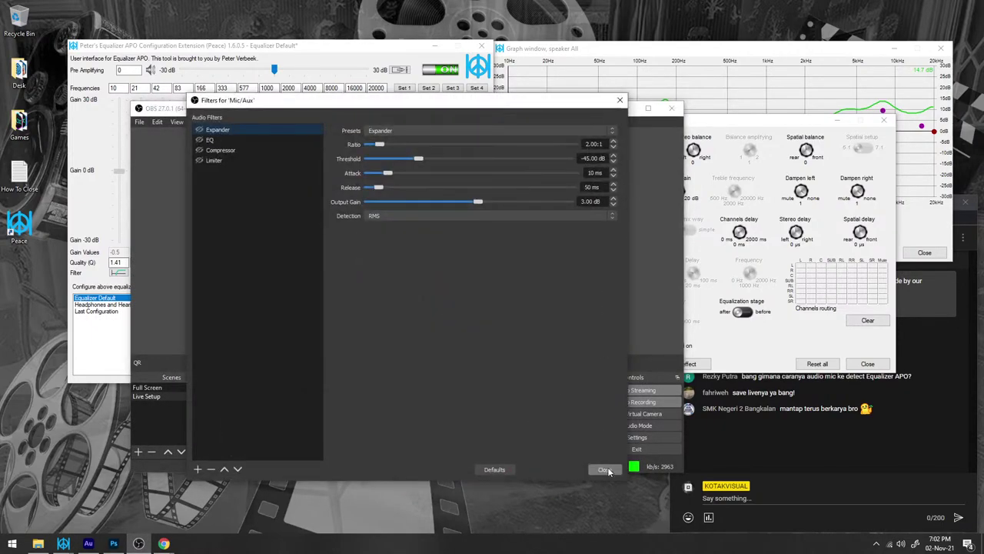
left_click(604, 467)
left_click(482, 440)
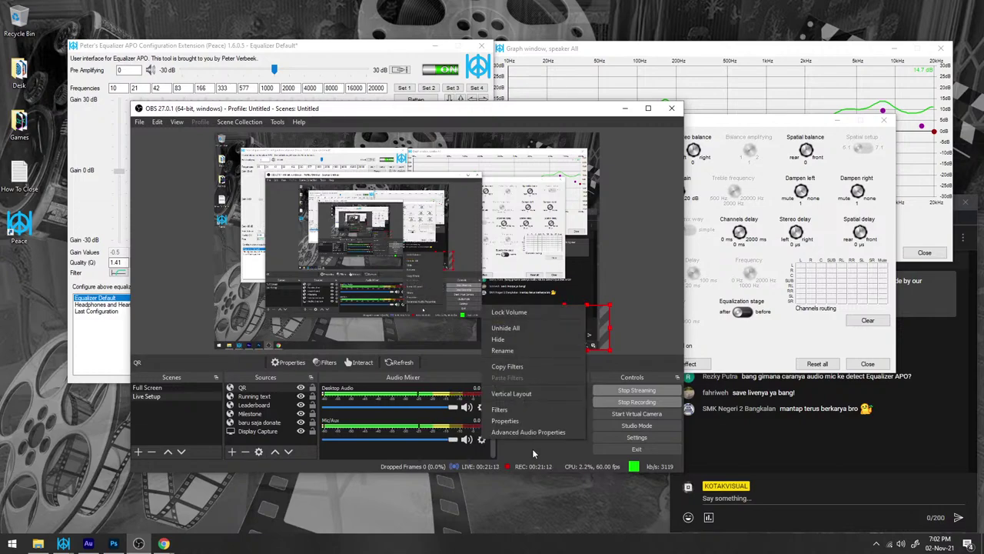
left_click(533, 435)
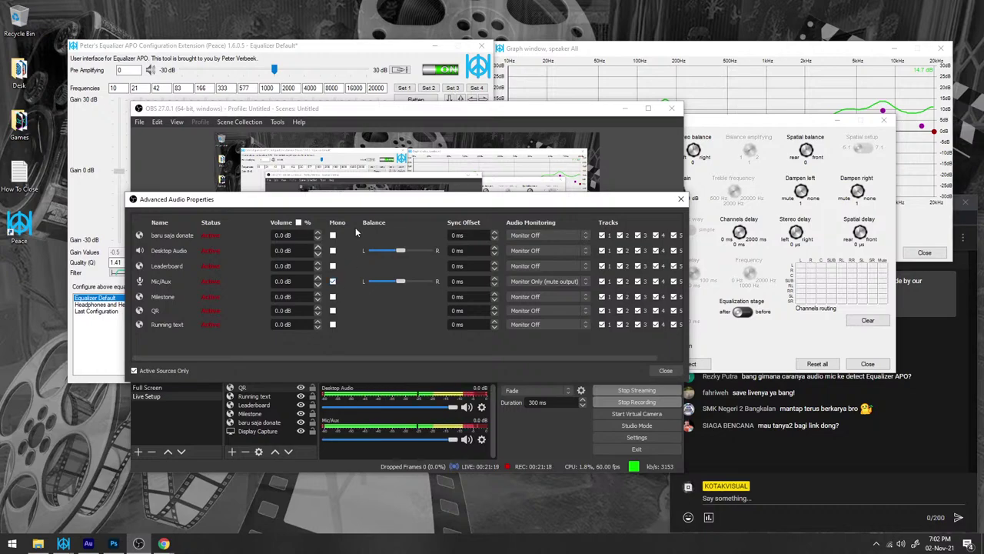
left_click_drag(368, 201, 590, 179)
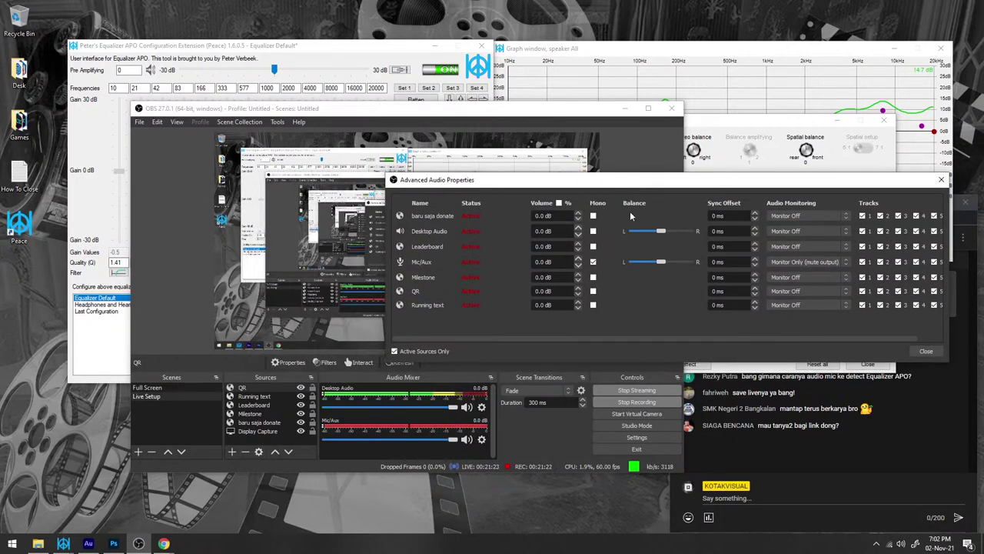
left_click(593, 262)
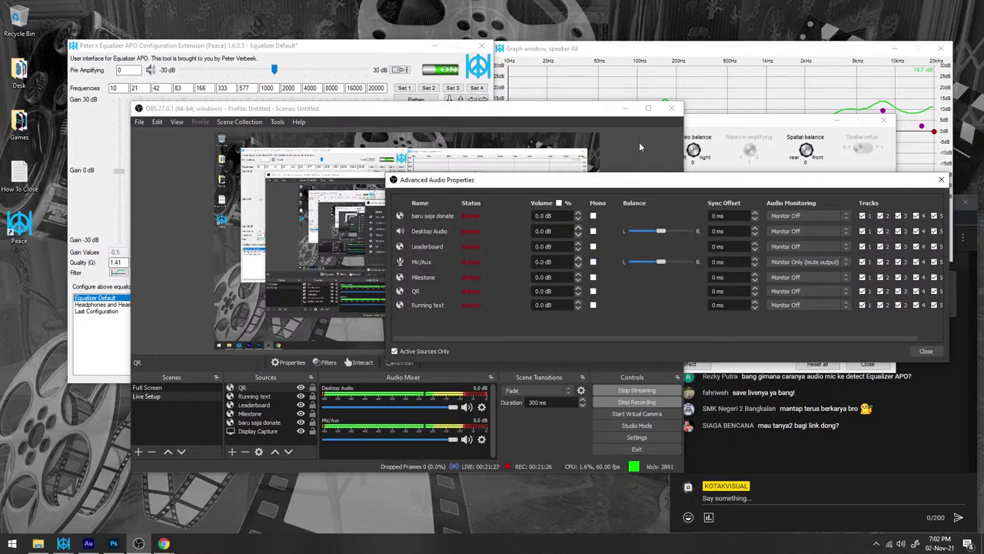
Switch to Peace's effects panel, toggle the crossfeed channels to stereo and back to mono (0), and close the panel
left_click(63, 543)
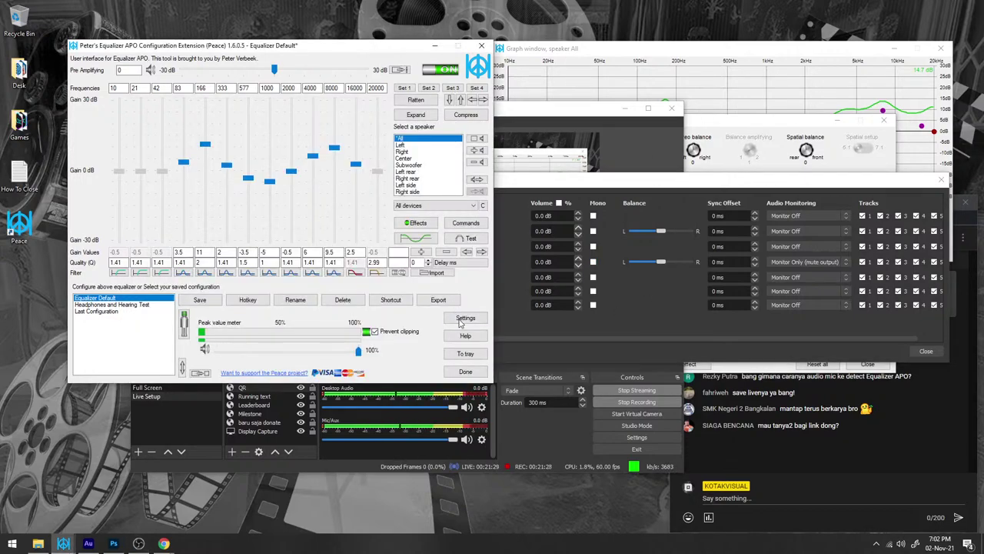
left_click(415, 222)
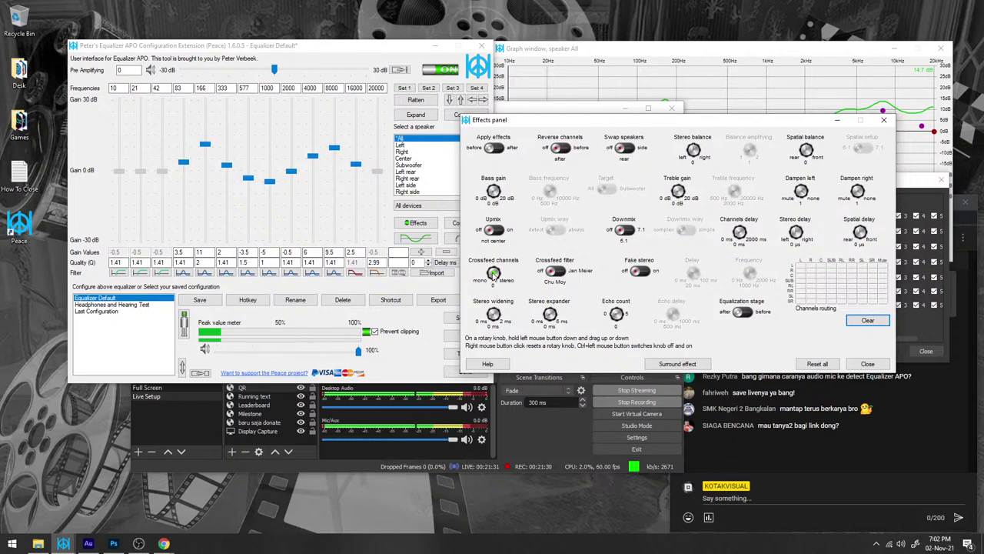
left_click(494, 148)
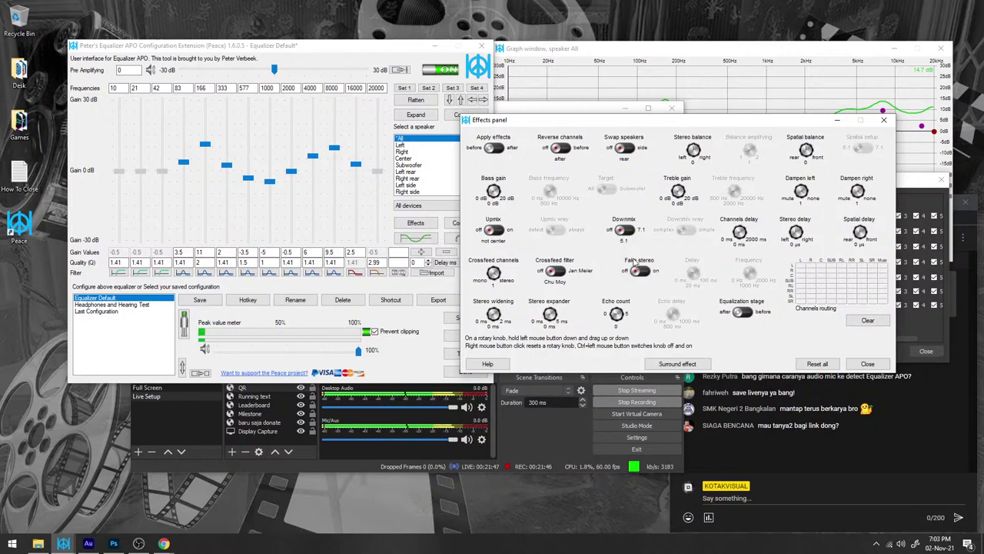
left_click(497, 277, "ctrl")
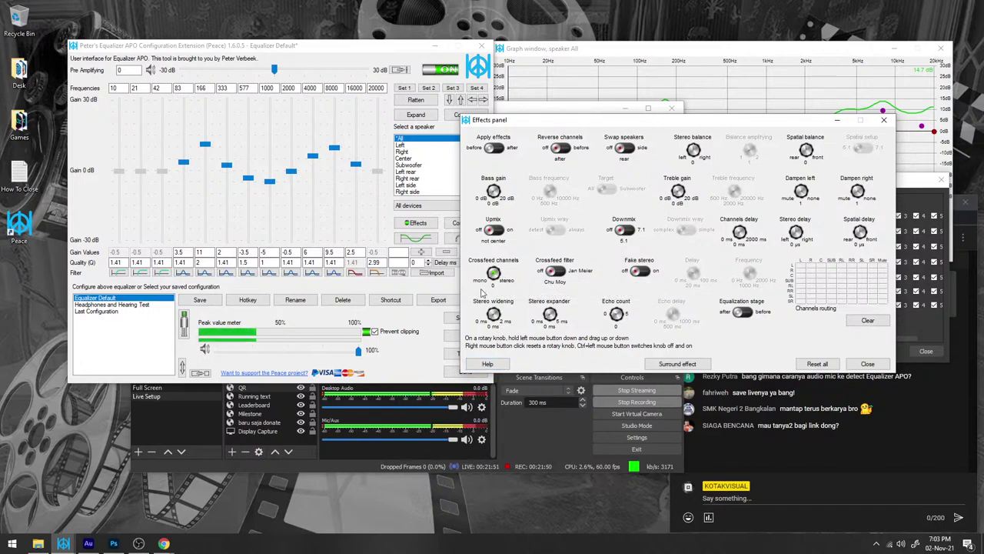
left_click(884, 121)
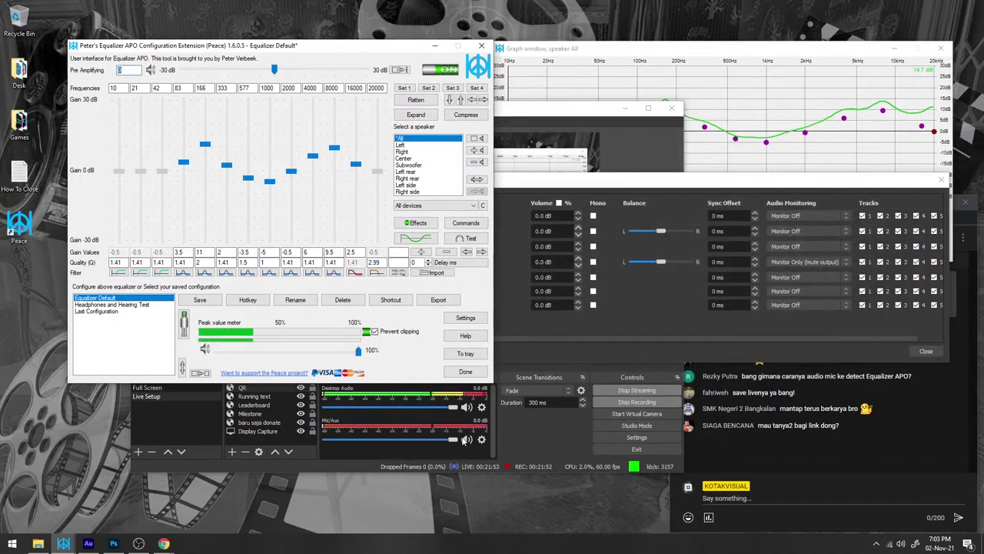
left_click(481, 439)
left_click(504, 409)
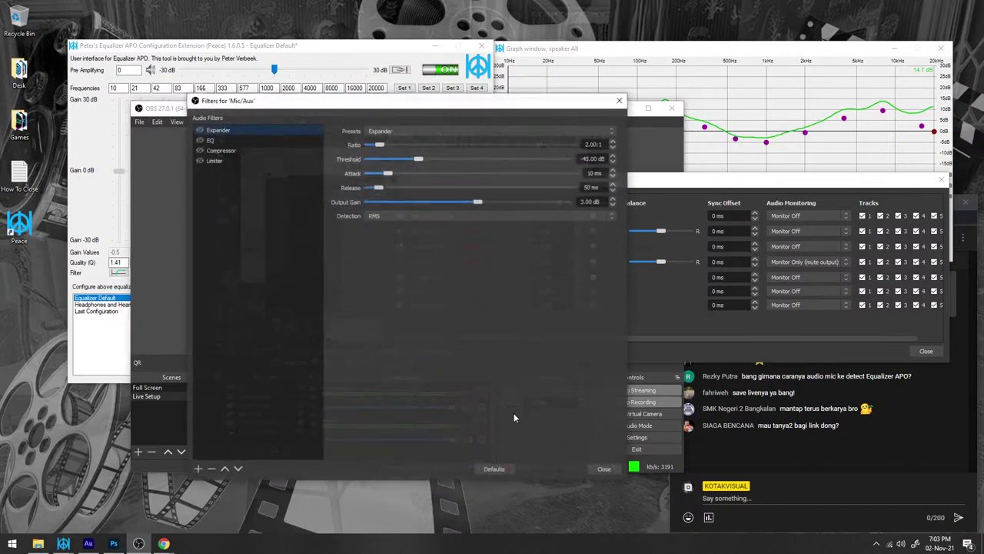
left_click(620, 100)
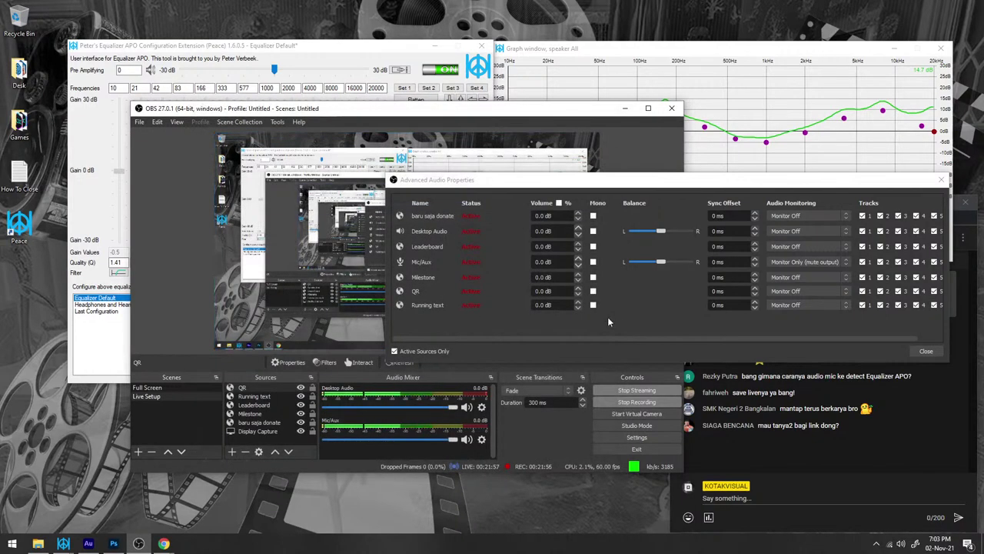
Turn on Mono for the Mic/Aux source in OBS's advanced audio properties and close the dialog
left_click(593, 262)
left_click(593, 263)
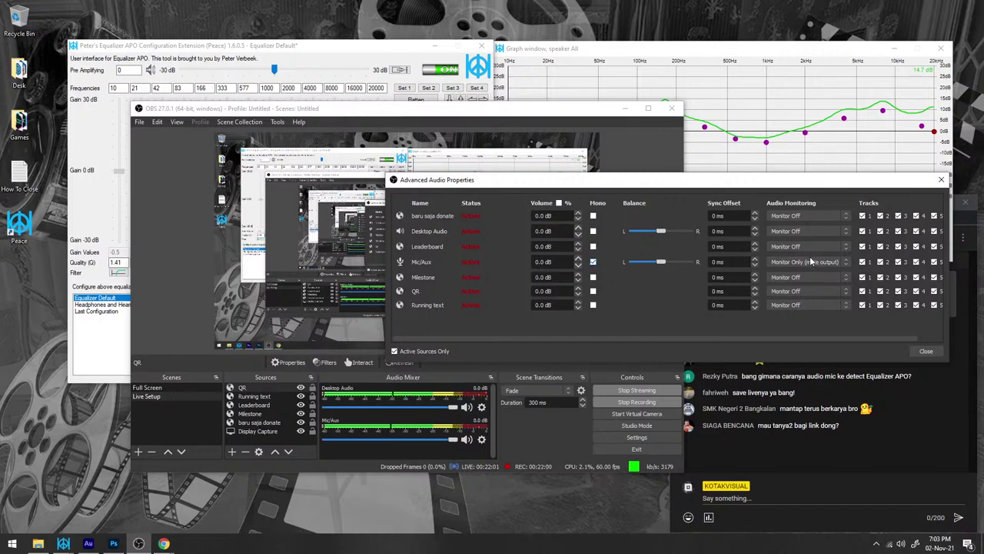
left_click(925, 352)
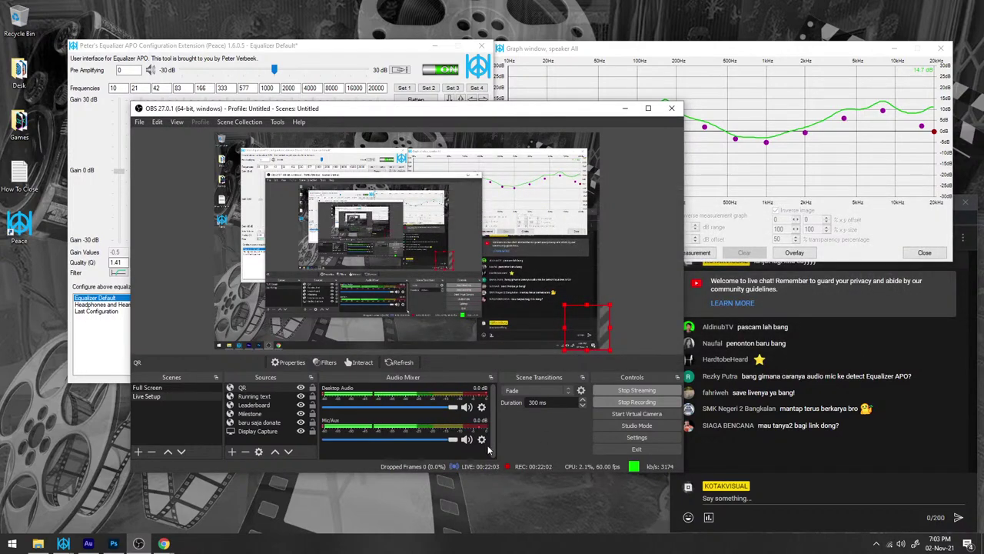
Open the Mic/Aux filters, enable the Limiter, and move the filters window clear of the audio mixer
left_click(482, 440)
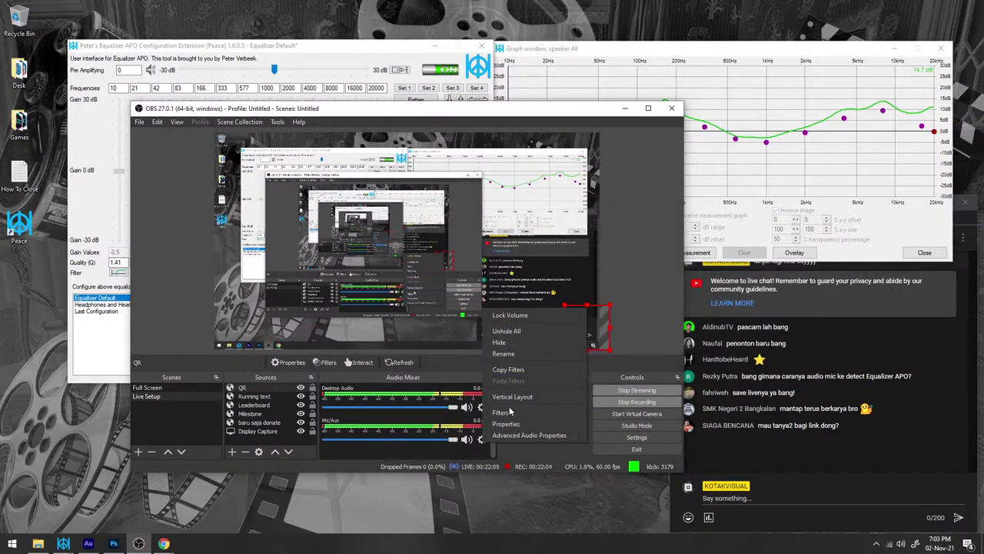
left_click(538, 412)
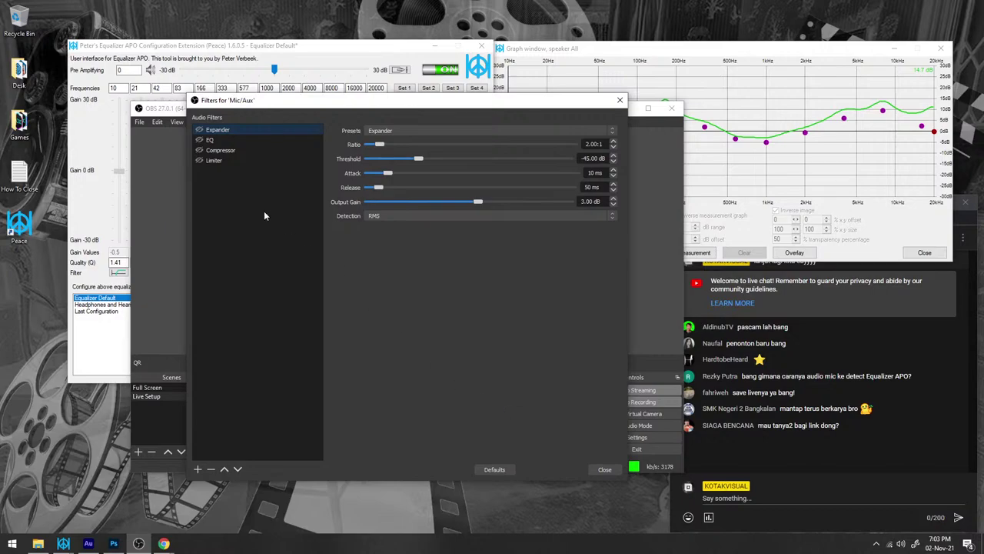
left_click(214, 161)
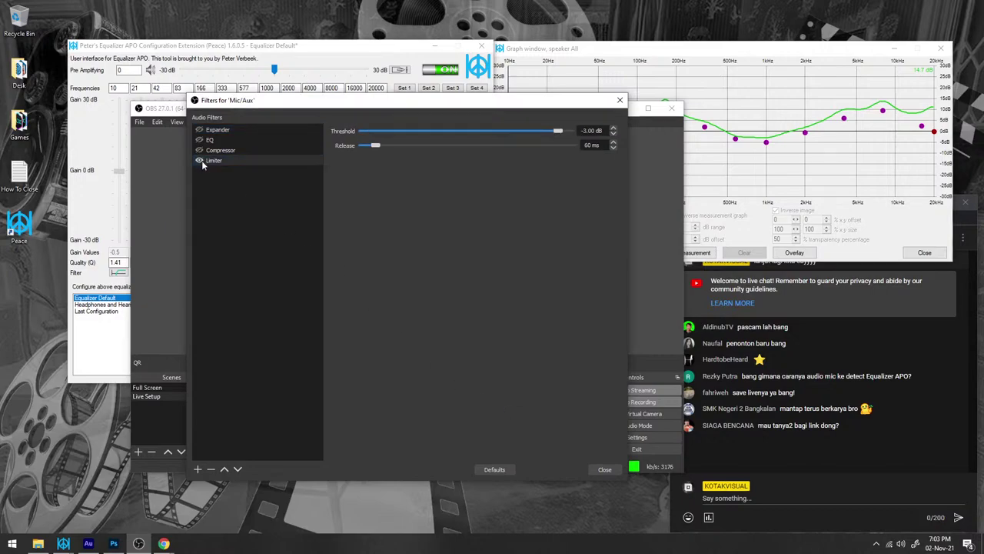
left_click_drag(514, 106, 897, 129)
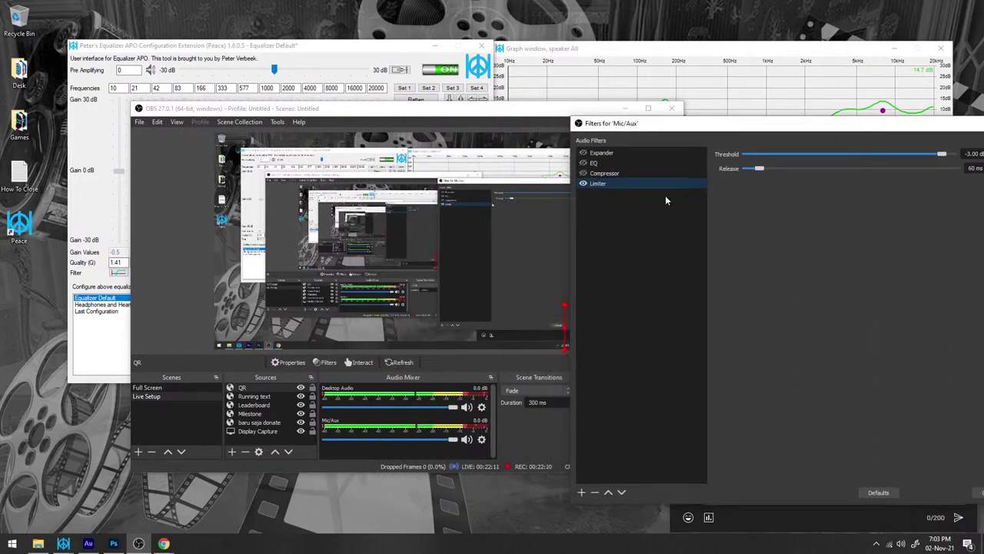
Rearrange the OBS and filters windows to compare Peace's peak value meter with the mixer levels and the Limiter settings
left_click_drag(491, 108, 402, 106)
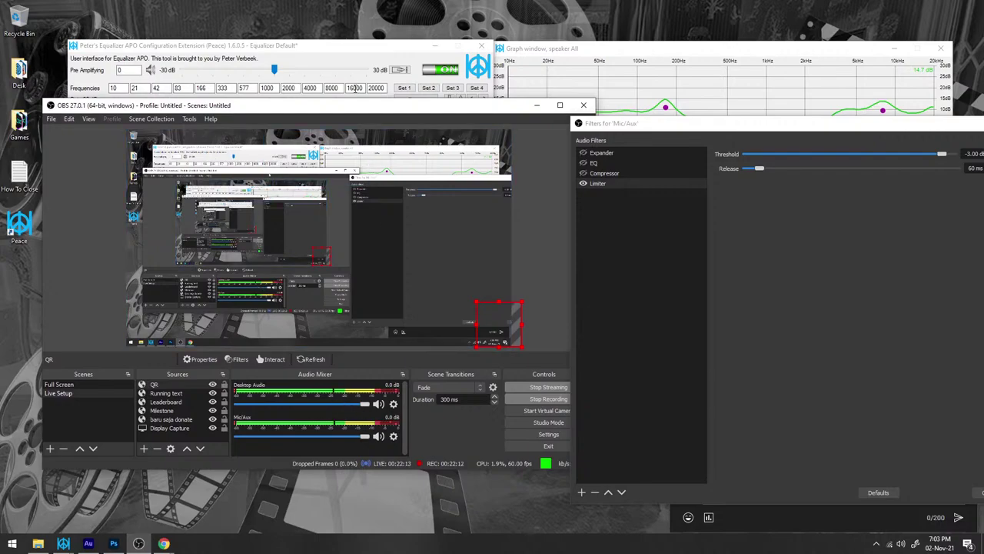
left_click(345, 48)
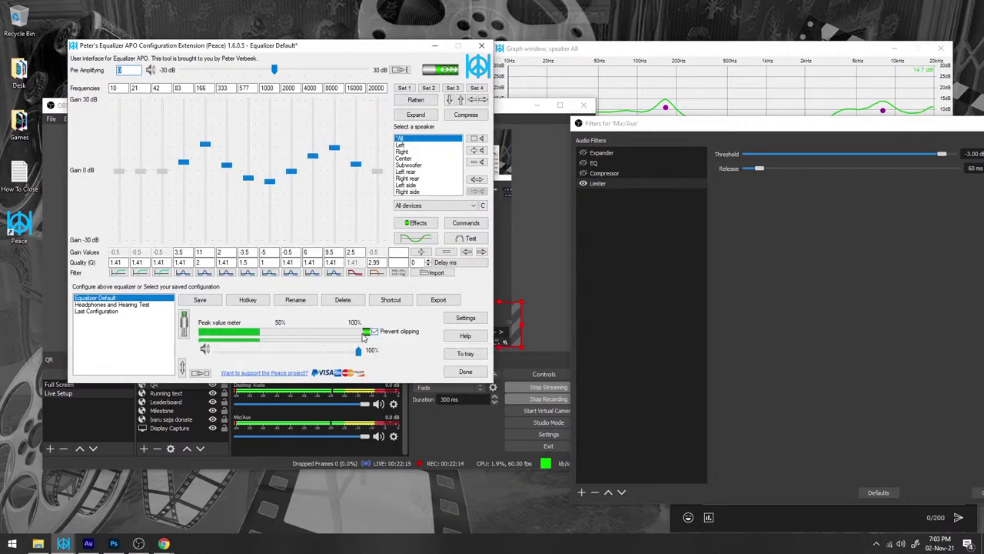
left_click_drag(656, 129, 492, 129)
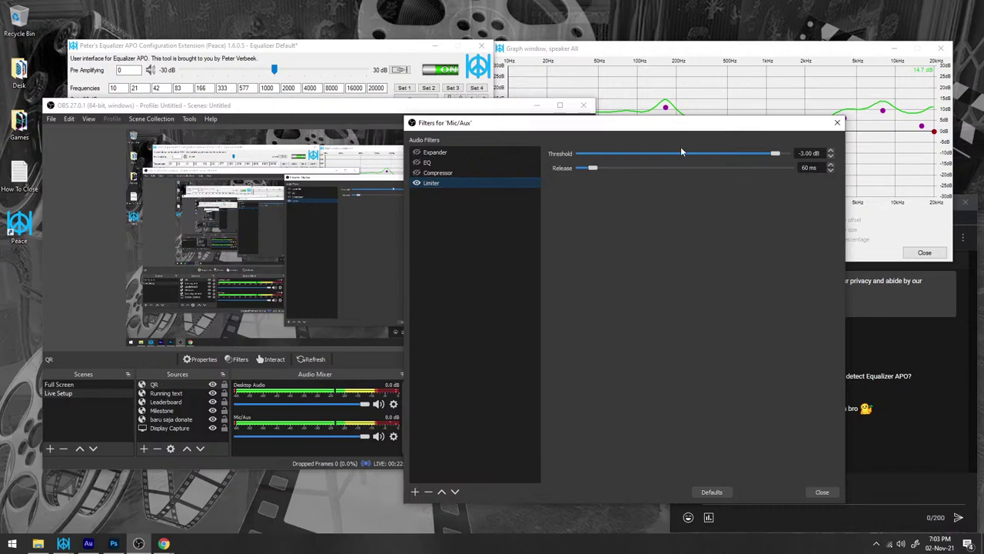
left_click_drag(610, 128, 657, 131)
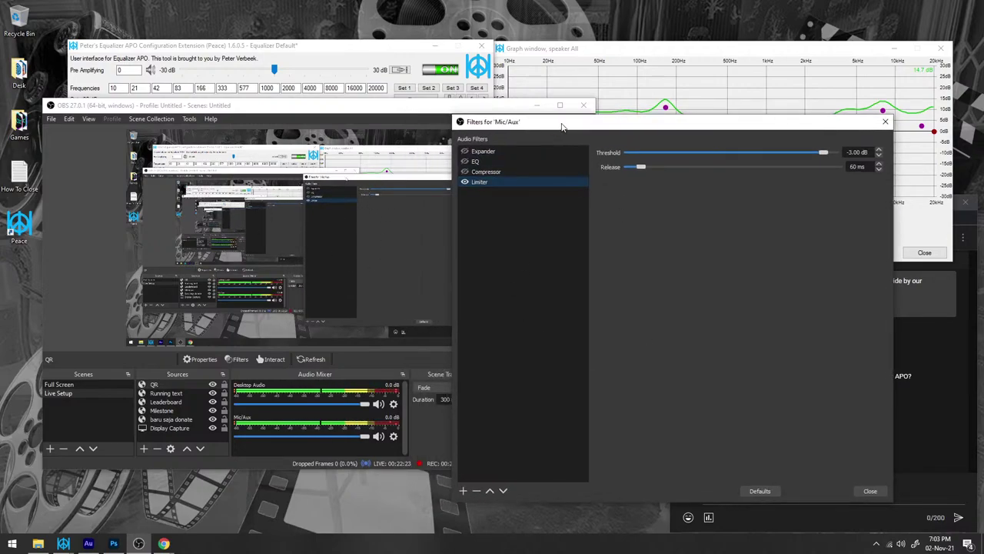
left_click_drag(561, 127, 574, 127)
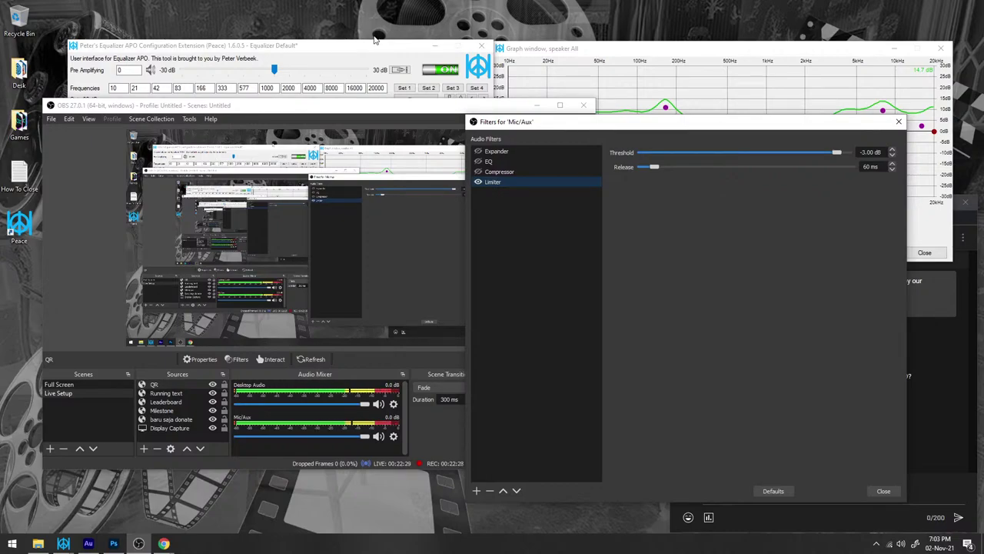
Look at Peace's graph window, return to the Mic/Aux filters and enable the Expander
left_click(561, 49)
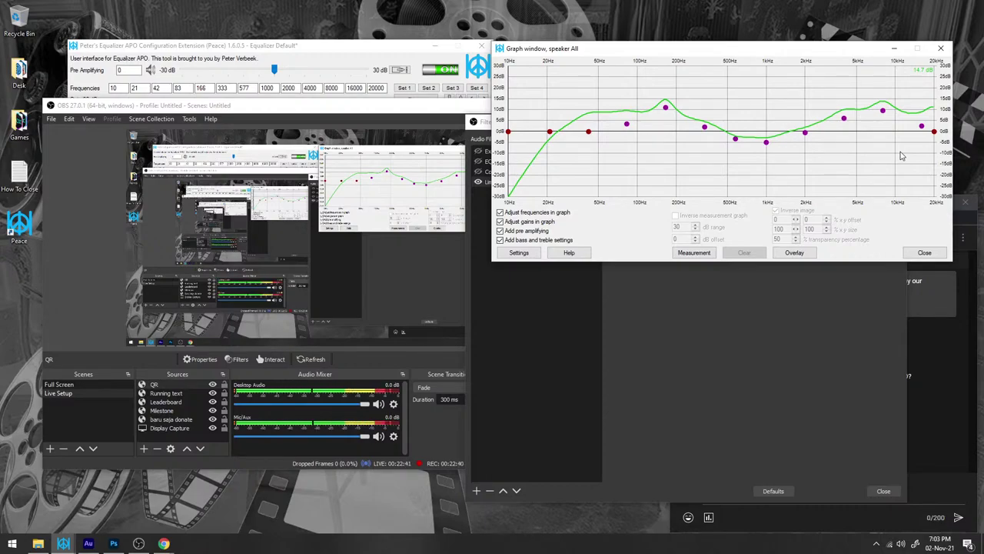
left_click(706, 353)
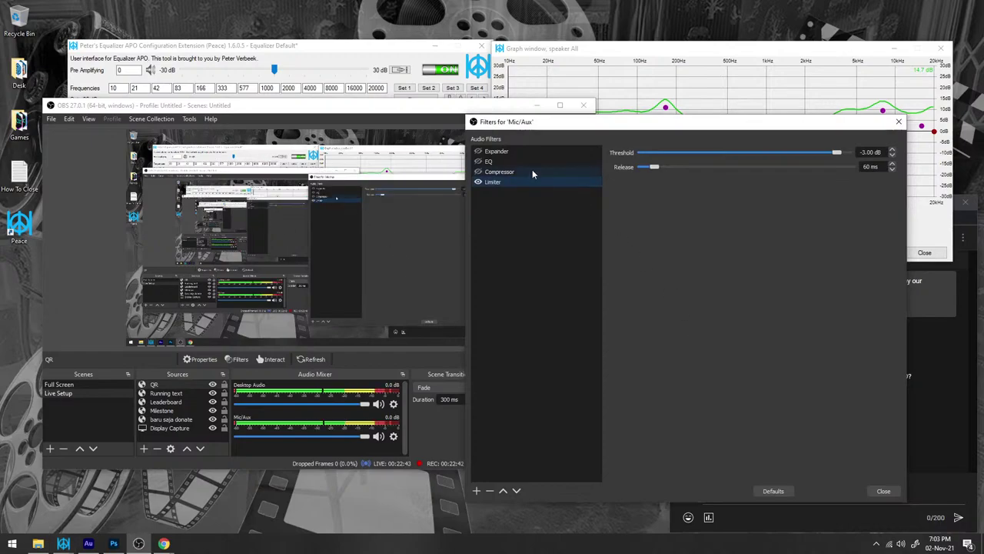
left_click(490, 153)
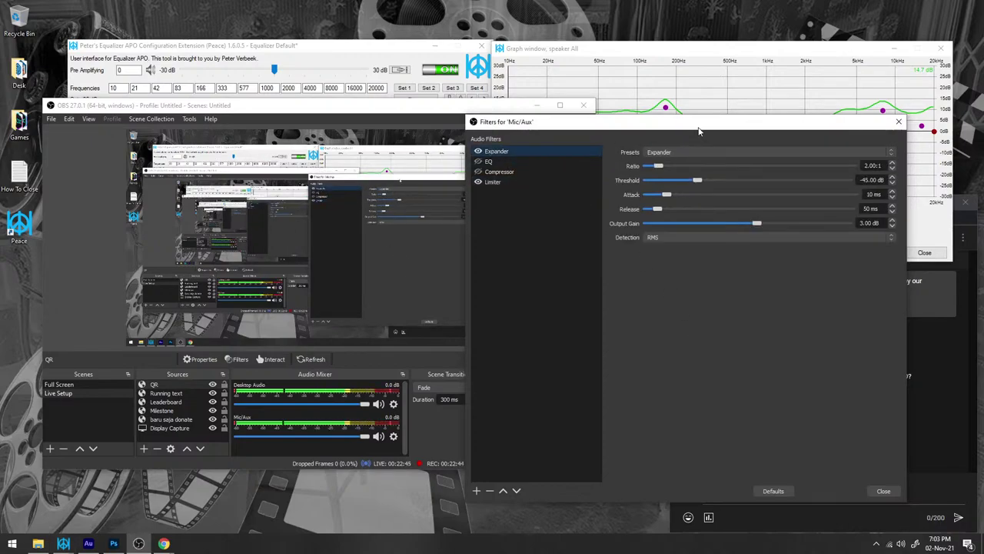
left_click_drag(699, 129, 629, 137)
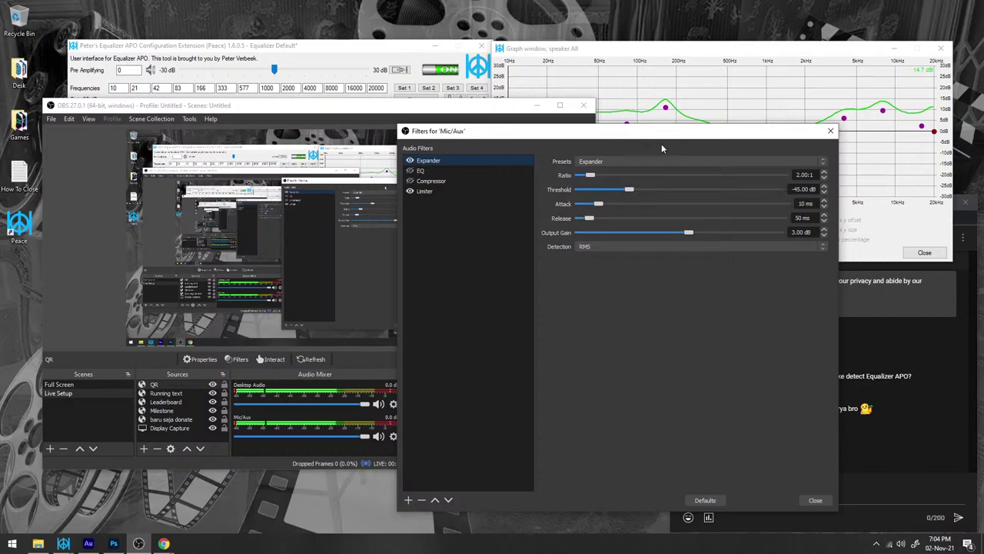
left_click_drag(661, 144, 628, 142)
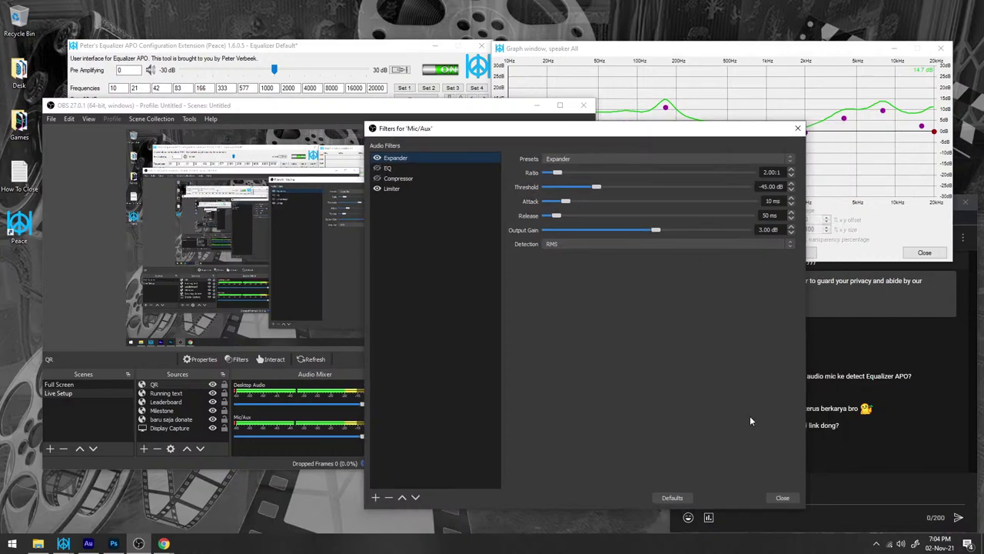
Close the Mic/Aux filters and minimize OBS so that the Peace equalizer and its graph are in view
left_click(783, 497)
left_click_drag(535, 111, 552, 117)
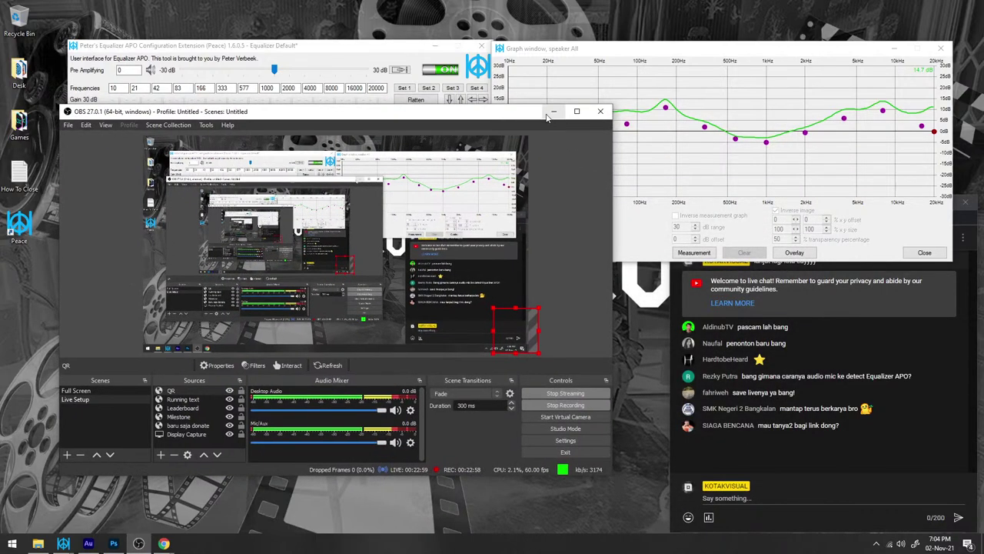
left_click(552, 118)
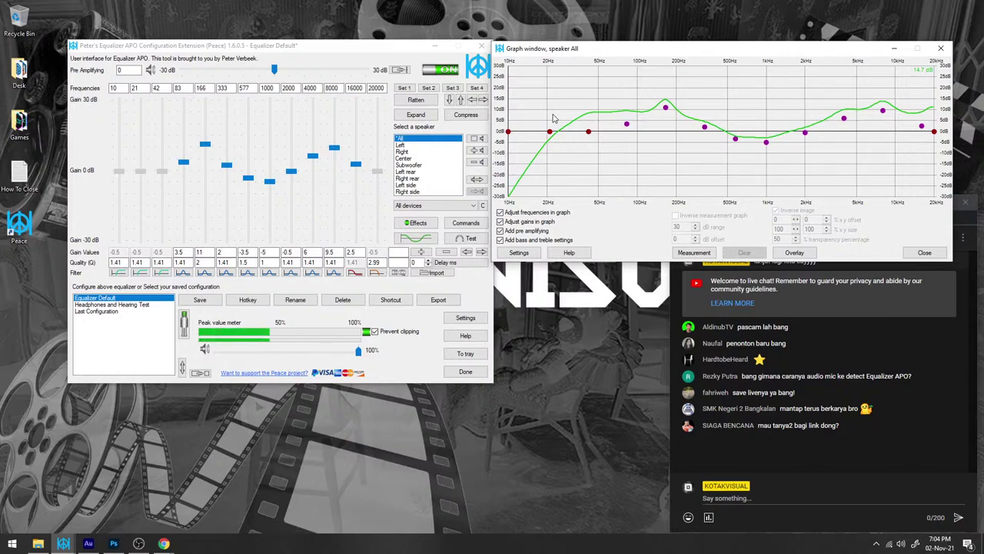
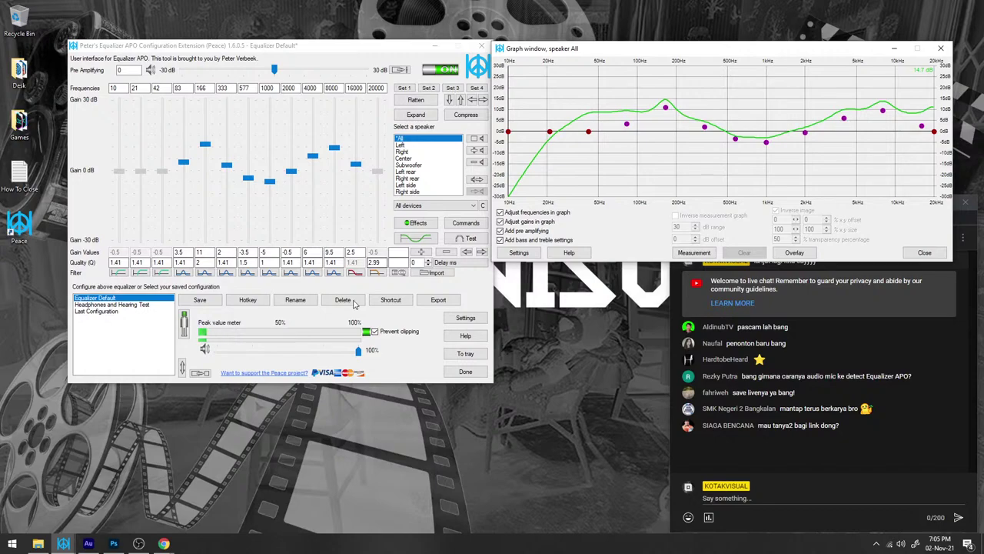
Switch to Chrome and search Google for "peace audio equalizer" in a new tab
left_click(164, 543)
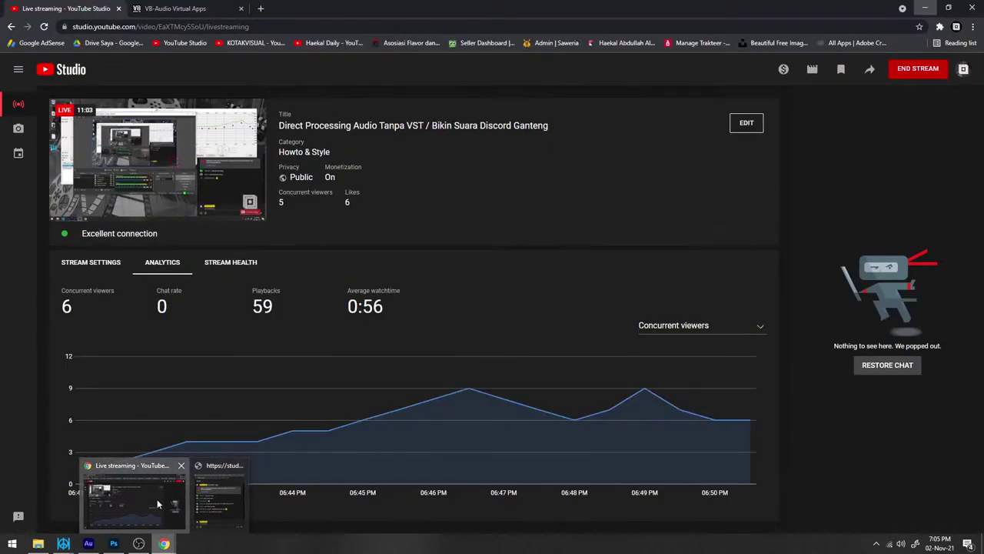
left_click(157, 499)
left_click(223, 9)
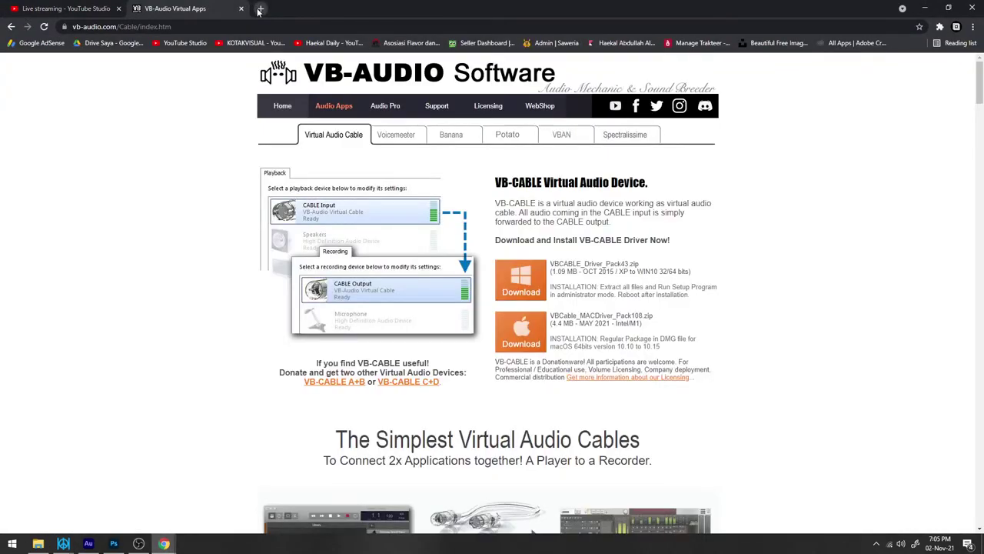
left_click(260, 8)
type("pea")
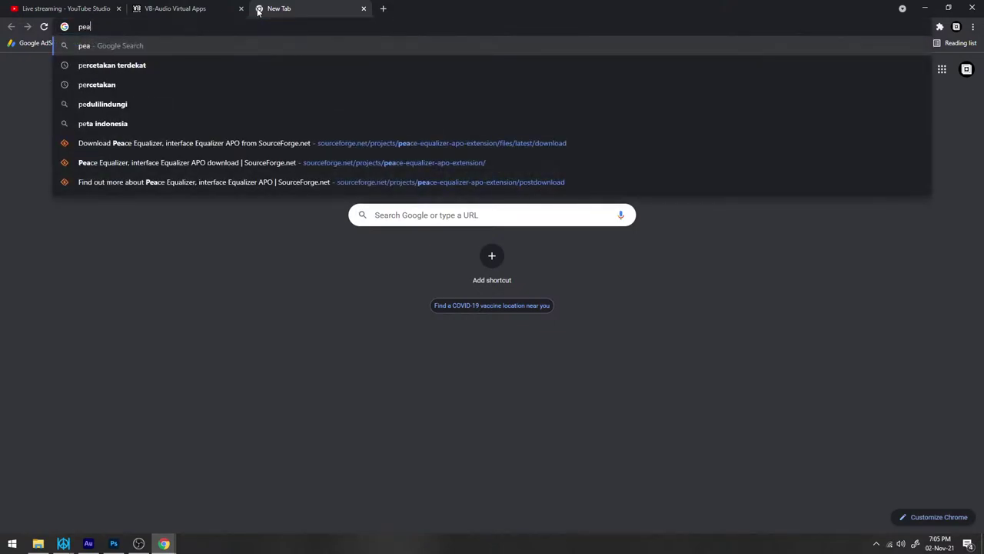
type("ce audio apo")
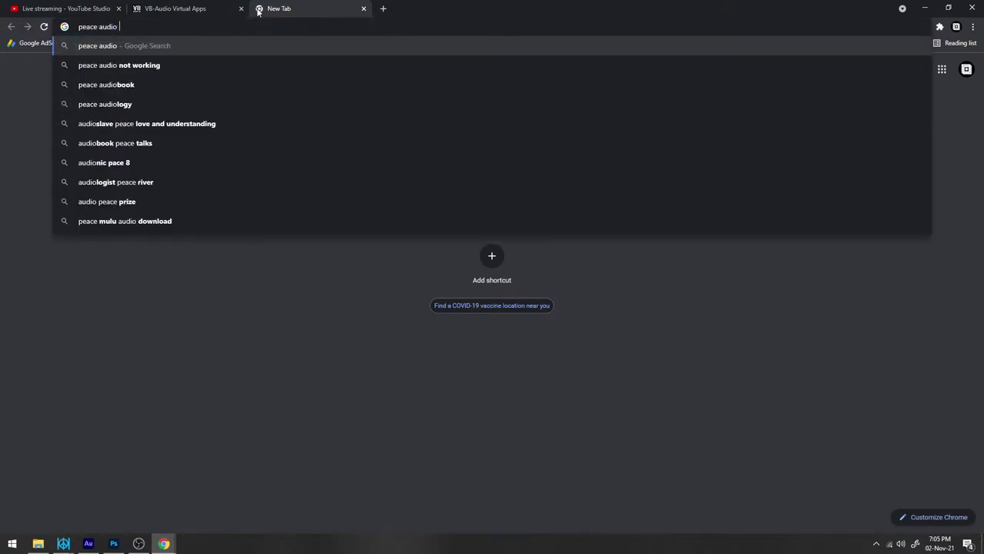
key("BackSpace")
key("BackSpace")
key("BackSpace")
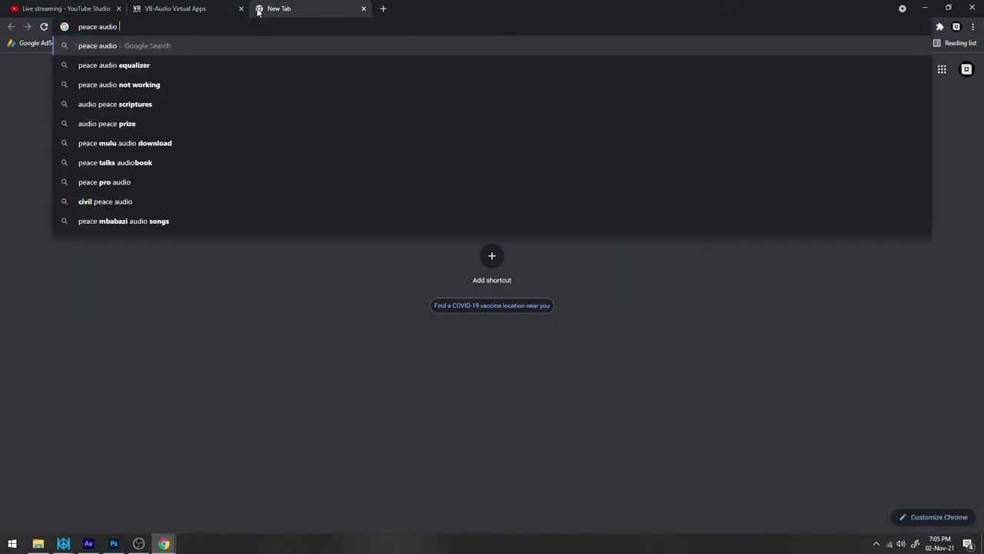
key("Down")
key("Return")
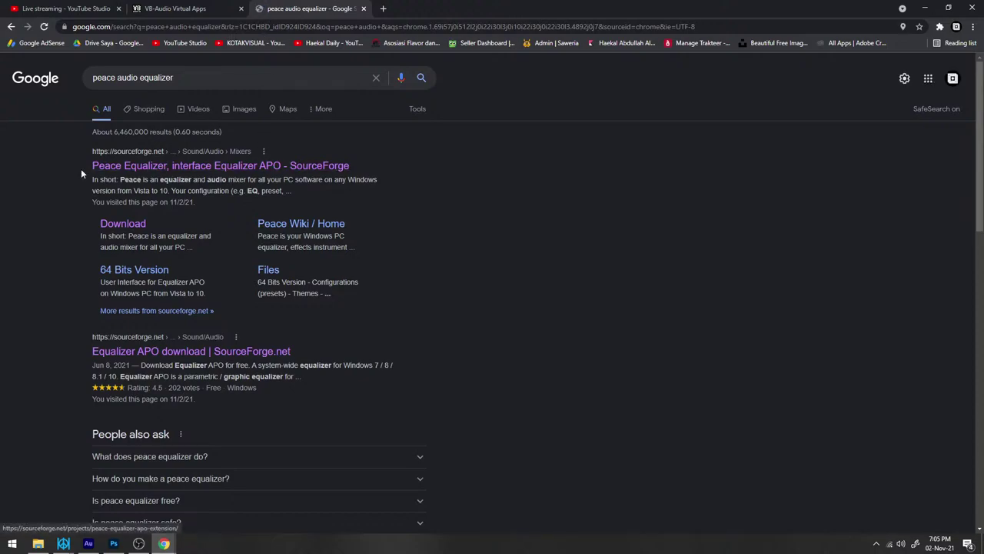
Open the SourceForge page of Peace Equalizer in a new tab and highlight the Equalizer APO part of its title
right_click(291, 168)
left_click(315, 175)
left_click(419, 6)
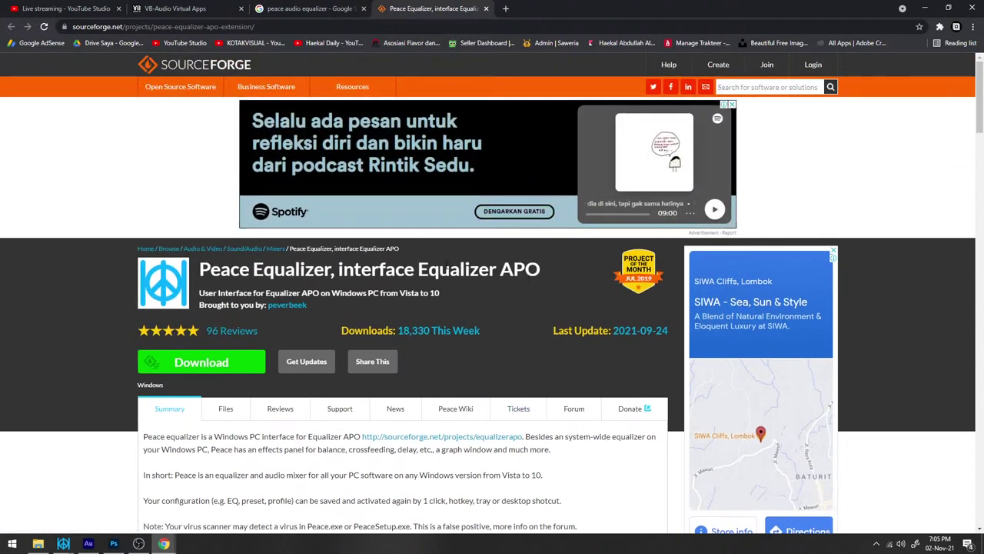
left_click_drag(378, 270, 517, 269)
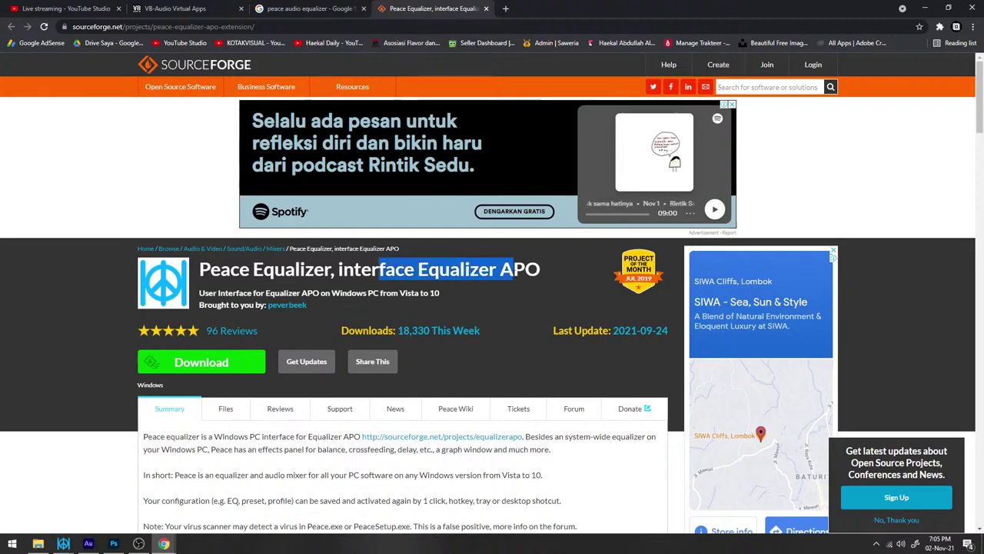
left_click(492, 246)
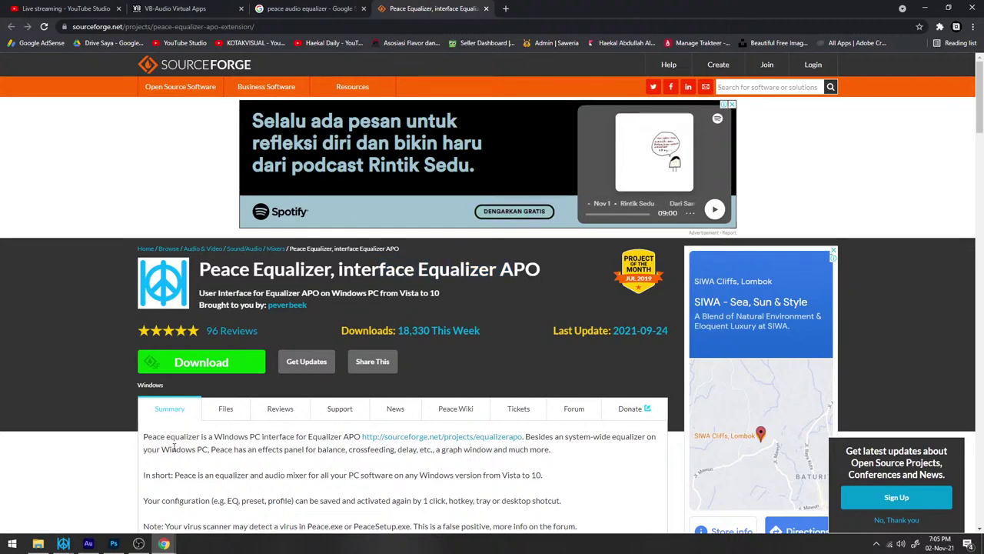
Show the installers in the PEACE AUDIO folder in File Explorer, and return to the SourceForge page's description
left_click(38, 543)
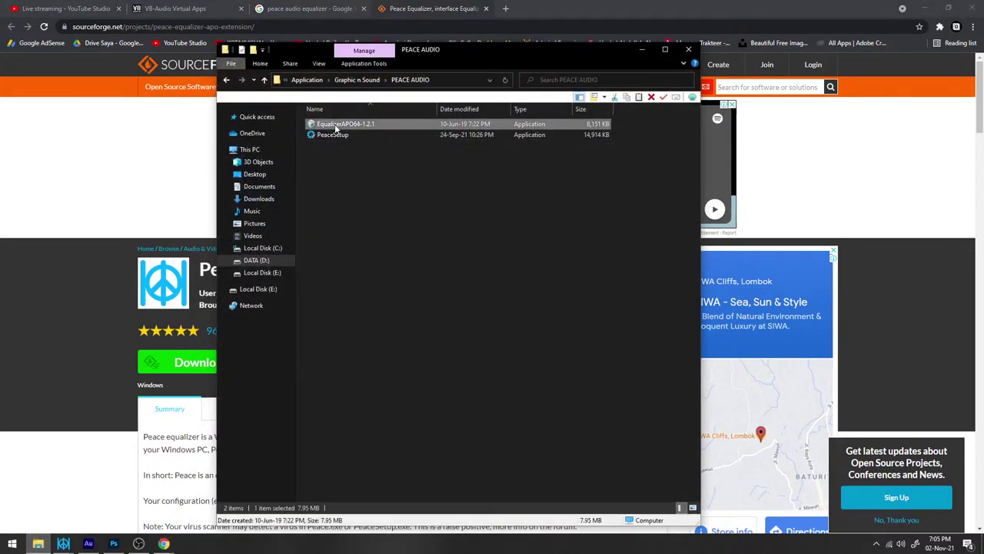
left_click(416, 6)
scroll(513, 166, "down", 2)
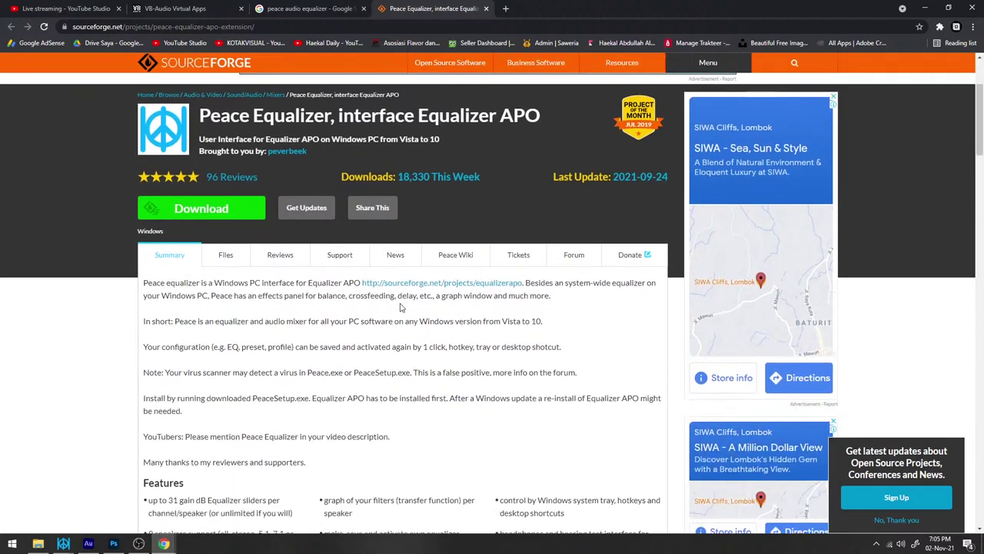
Close the SourceForge and Google search tabs to return to the VB-Audio Virtual Audio Cable page
scroll(513, 166, "up", 2)
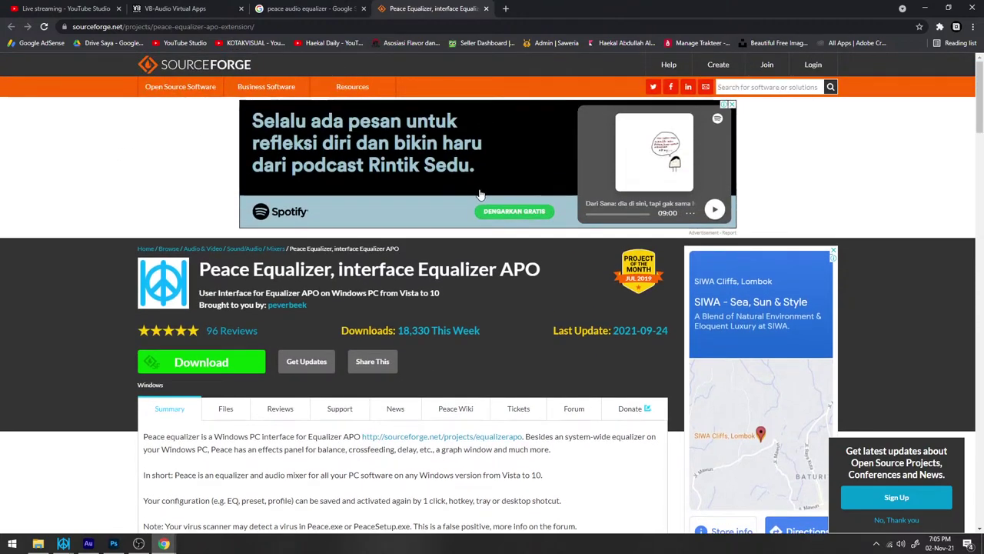
left_click(486, 8)
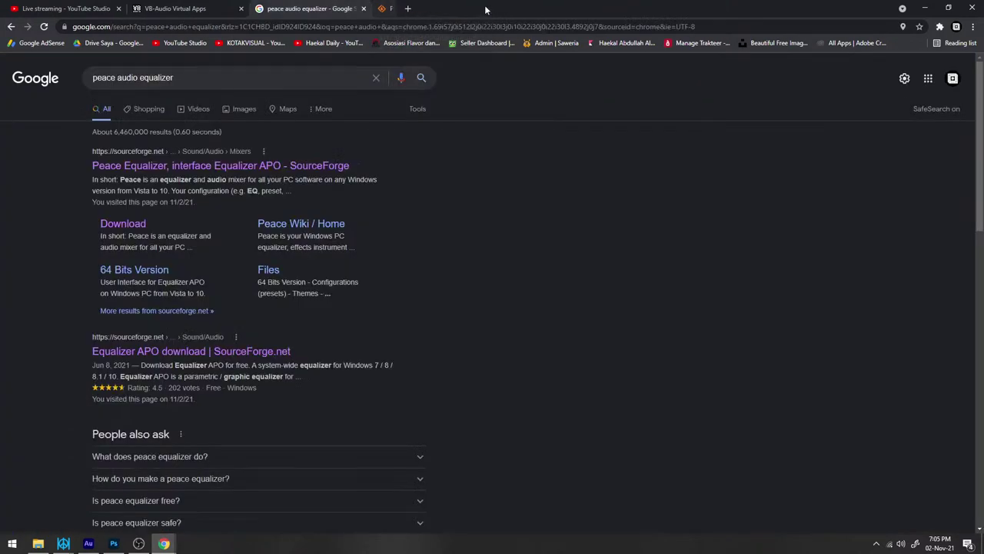
left_click(366, 9)
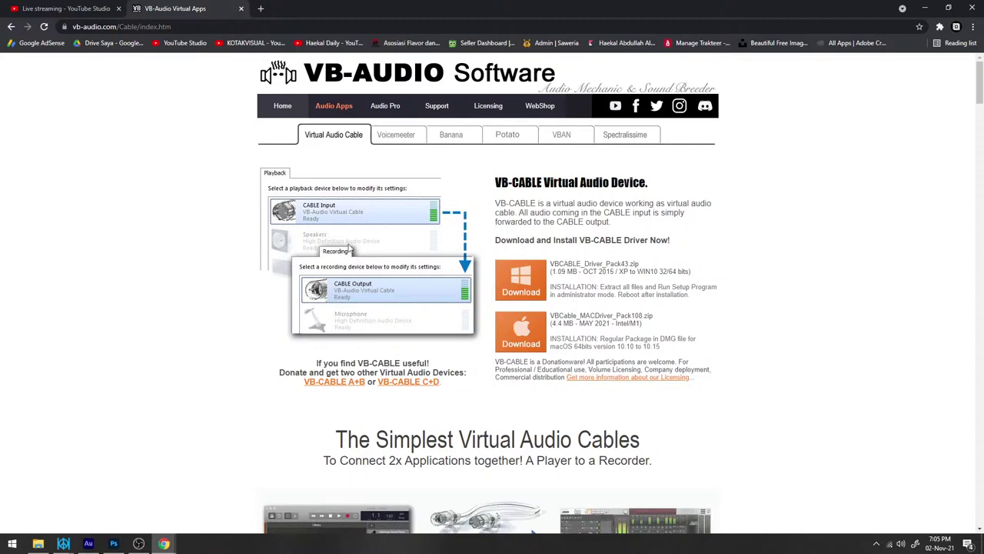
Switch to Photoshop and handwrite "Reaper" and "Reaplug" in the empty area above the Out box, then return to Chrome
left_click(113, 544)
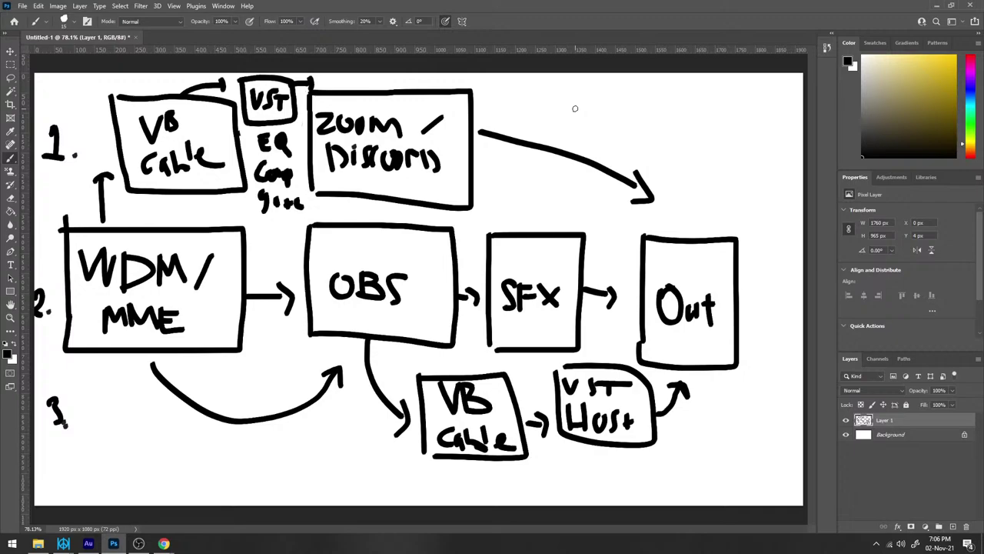
mouse_move(608, 93)
left_mouse_down()
mouse_move(612, 118)
mouse_move(607, 95)
mouse_move(617, 109)
mouse_move(609, 113)
mouse_move(660, 111)
mouse_move(666, 141)
mouse_move(688, 129)
left_mouse_up()
left_click_drag(692, 131, 705, 117)
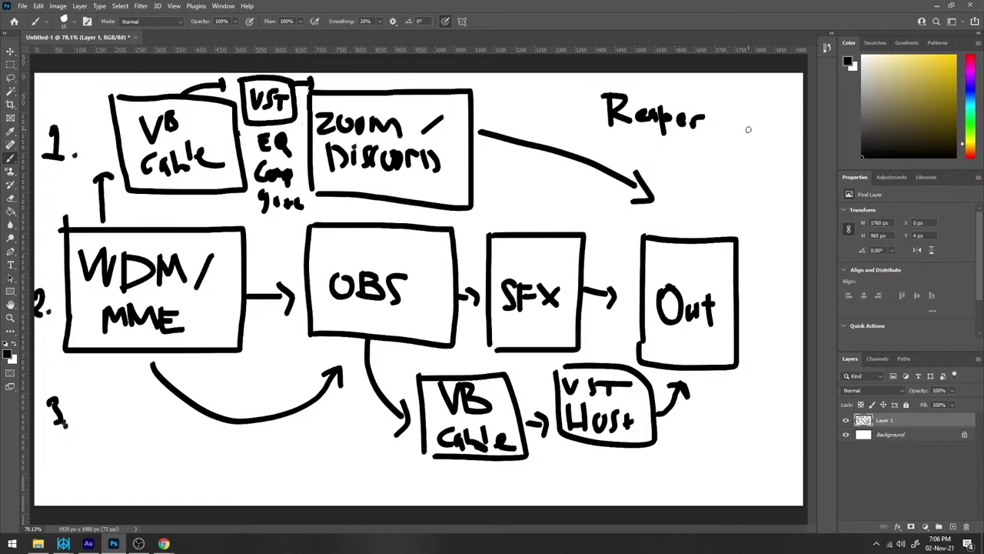
mouse_move(647, 145)
left_mouse_down()
mouse_move(676, 170)
mouse_move(705, 166)
mouse_move(707, 189)
left_mouse_up()
mouse_move(708, 161)
left_mouse_down()
mouse_move(716, 167)
mouse_move(717, 148)
mouse_move(724, 174)
left_mouse_up()
mouse_move(729, 159)
left_mouse_down()
mouse_move(740, 165)
mouse_move(735, 188)
mouse_move(734, 166)
mouse_move(743, 173)
left_mouse_up()
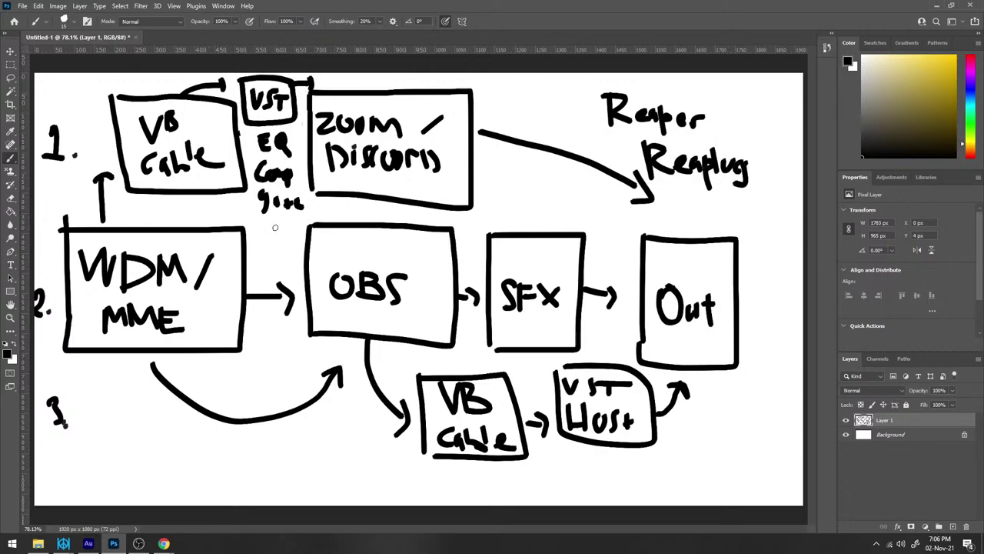
left_click(74, 153)
left_click(942, 5)
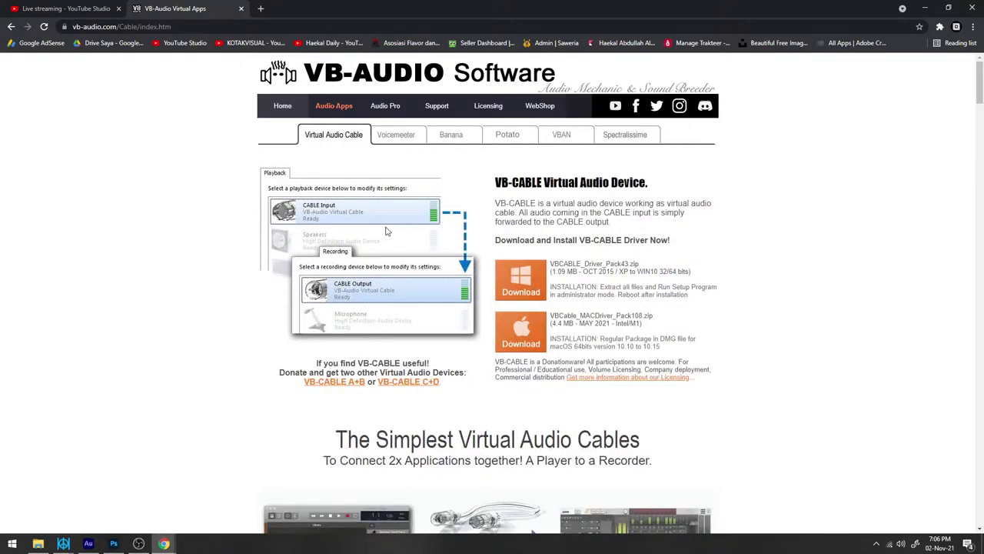
Show the empty Untitled 1 waveform in Adobe Audition, and return to the VB-Audio page in Chrome
mouse_move(90, 544)
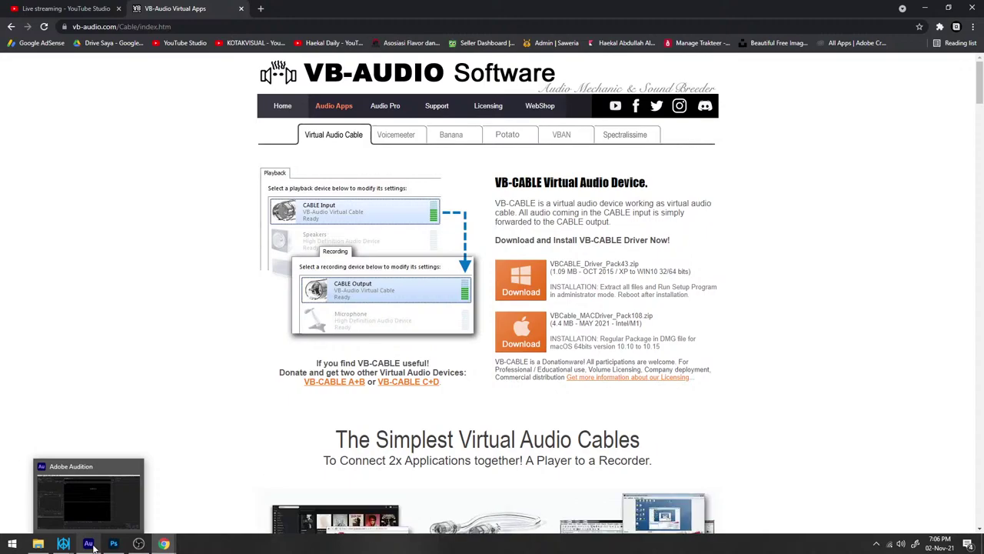
left_click(89, 543)
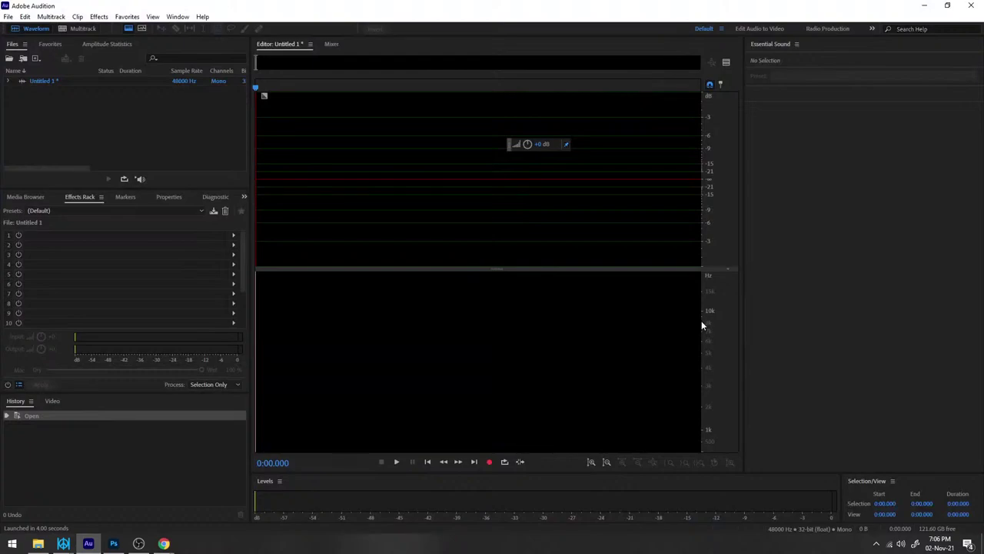
left_click(924, 6)
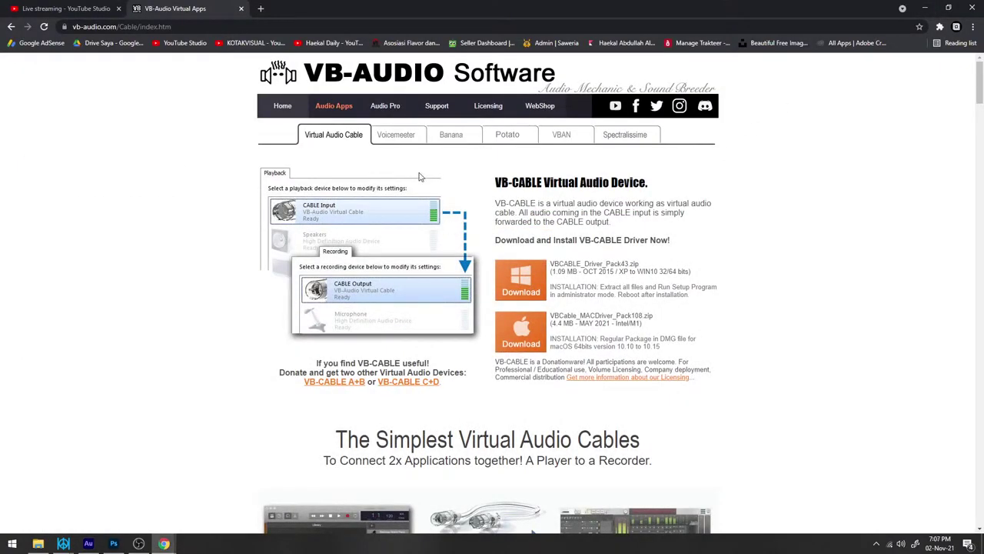
Browse the Voicemeeter and Banana pages on the VB-Audio site, and examine the mixer image on the Voicemeeter page
left_click(412, 139)
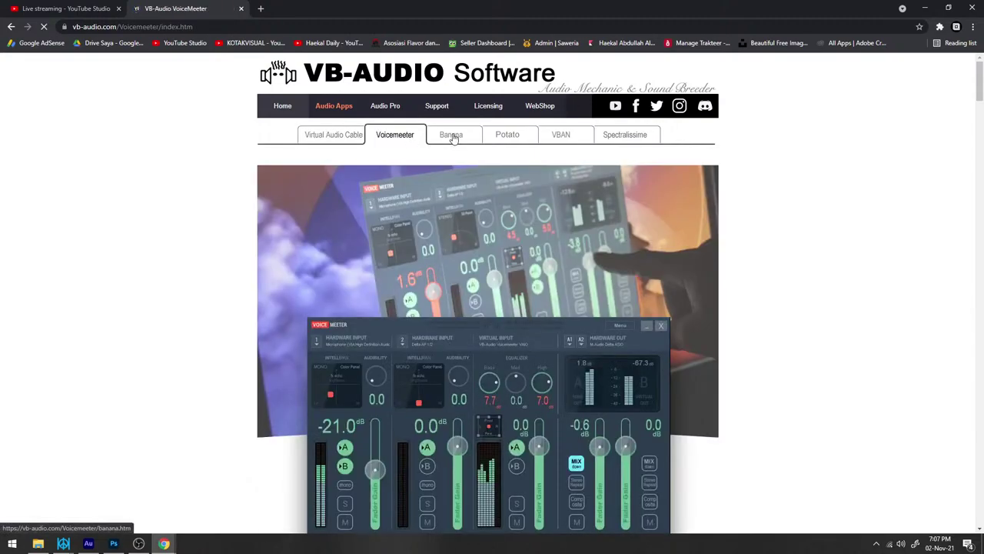
left_click(451, 136)
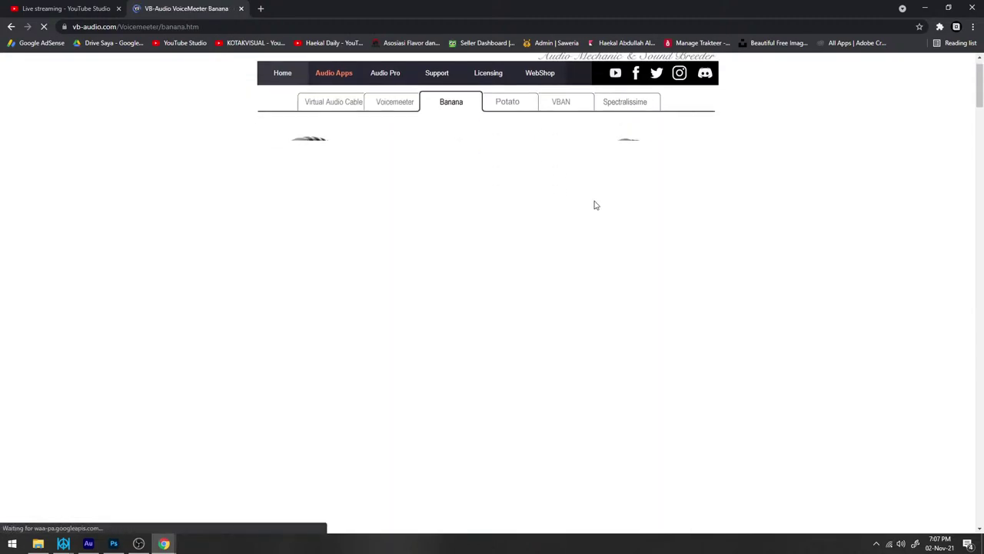
left_click(395, 85)
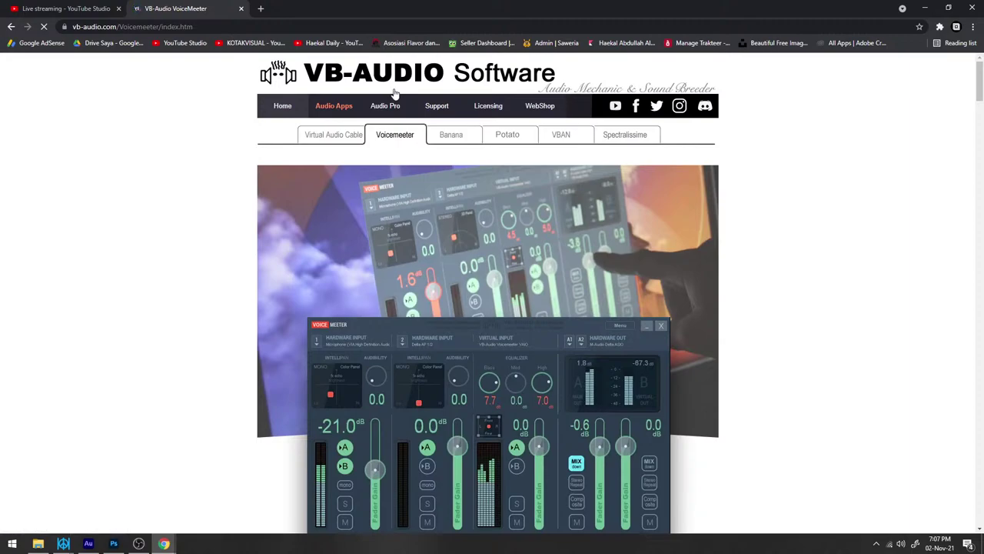
scroll(619, 231, "down", 2)
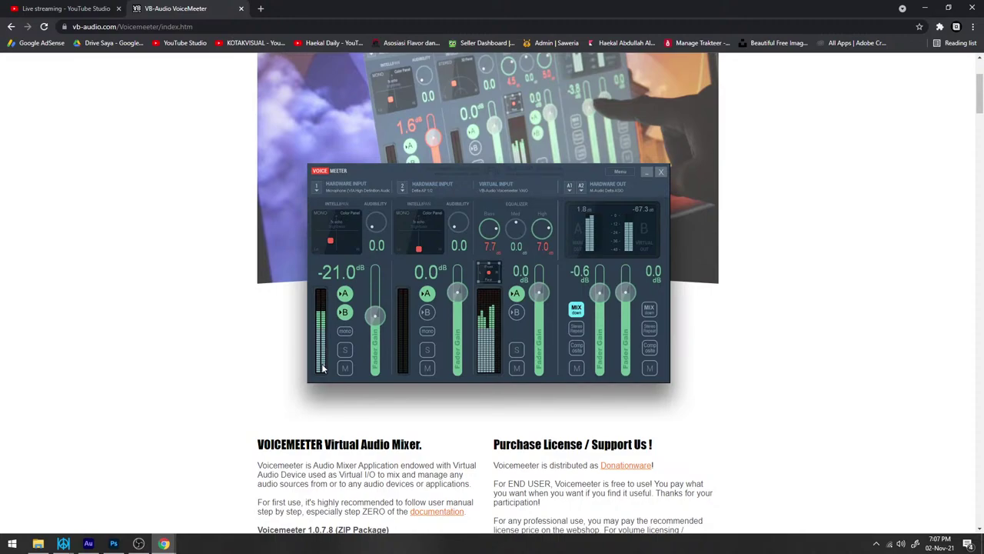
scroll(538, 323, "up", 2)
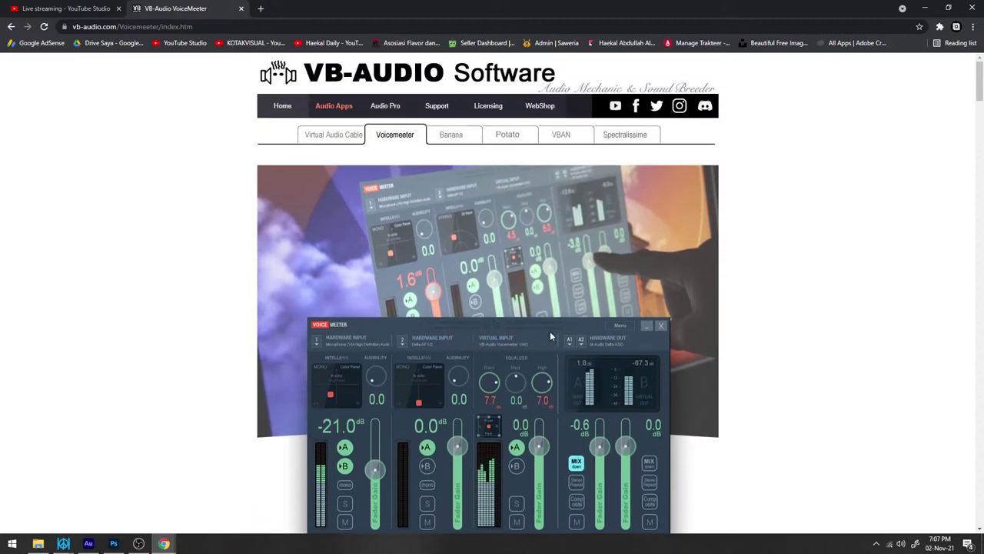
scroll(525, 377, "down", 2)
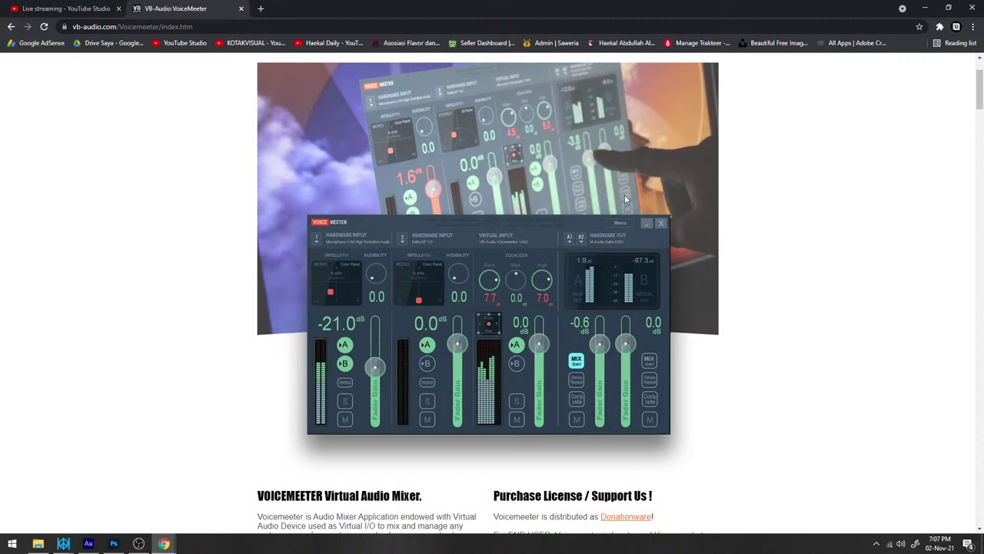
scroll(394, 135, "up", 2)
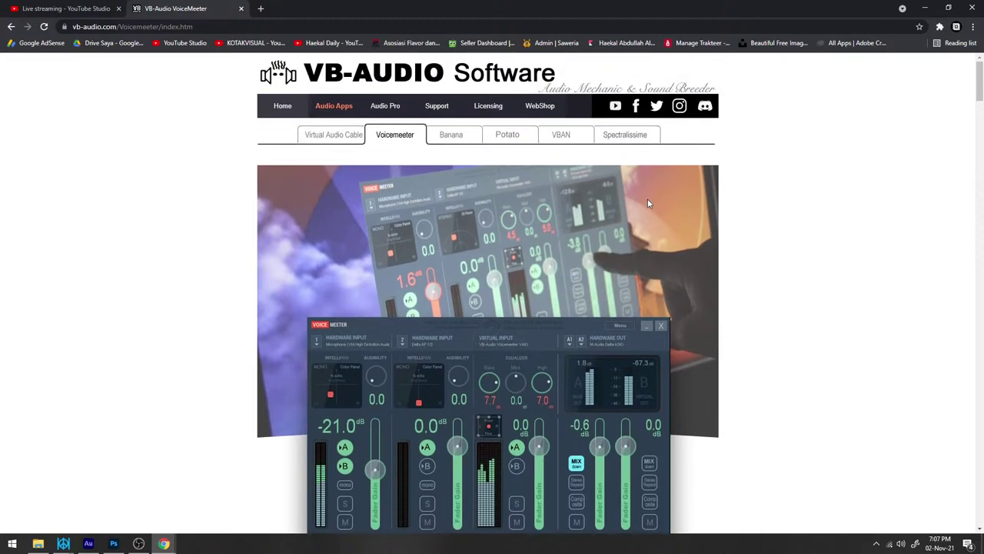
Examine the mixer on the Voicemeeter Banana page, and open the Voicemeeter Potato page
left_click(453, 139)
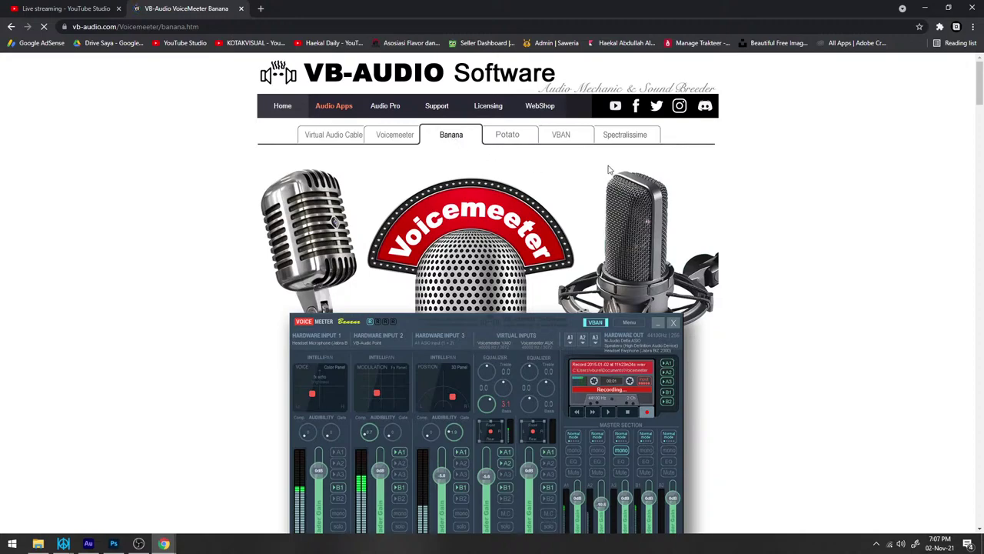
scroll(665, 144, "down", 3)
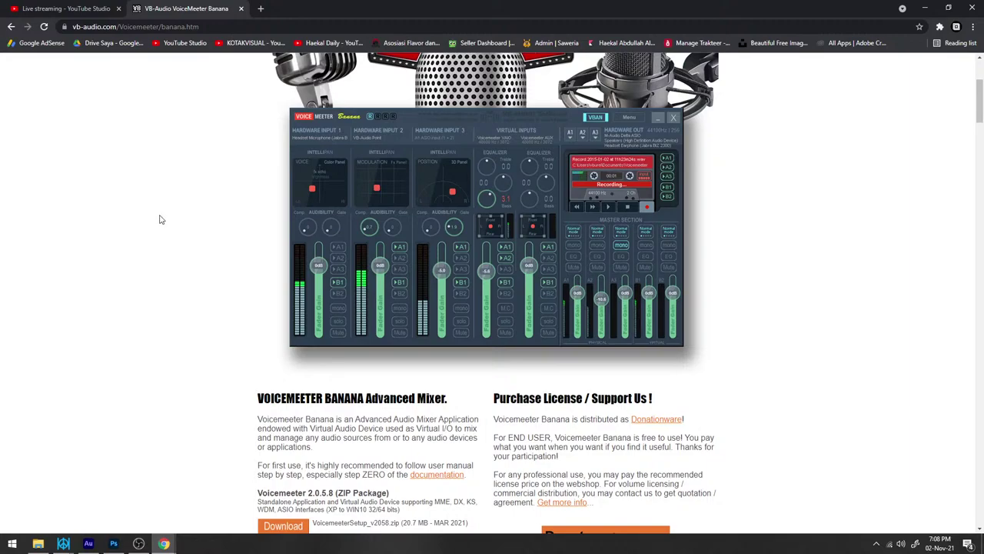
scroll(160, 220, "up", 3)
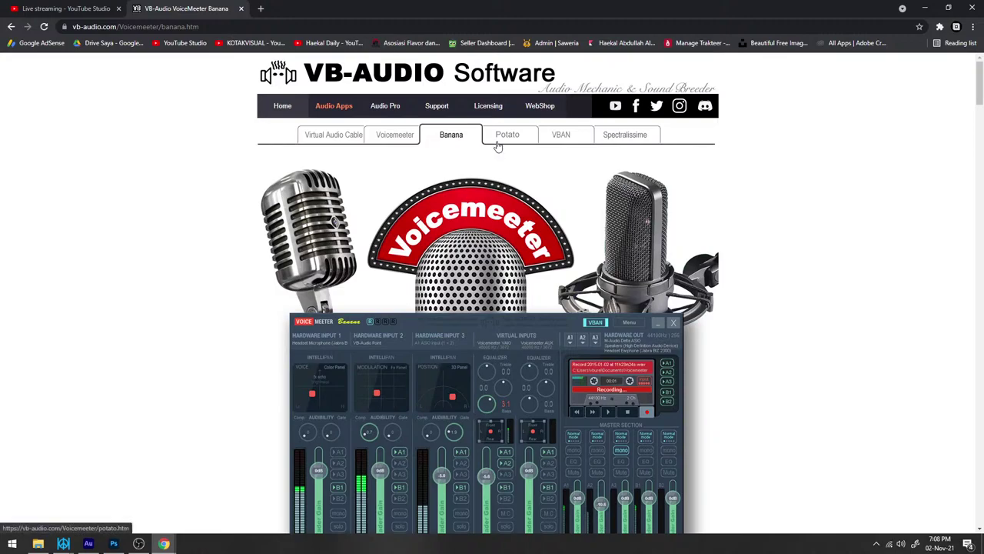
left_click(496, 145)
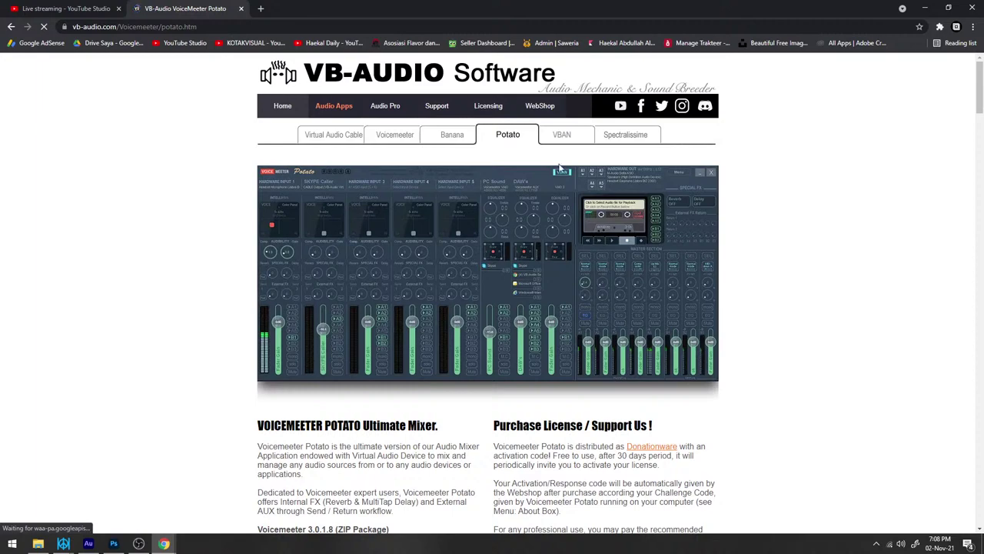
Minimize Chrome and the PEACE AUDIO folder to bring up Peace, and compress the equalizer gains once
left_click(925, 7)
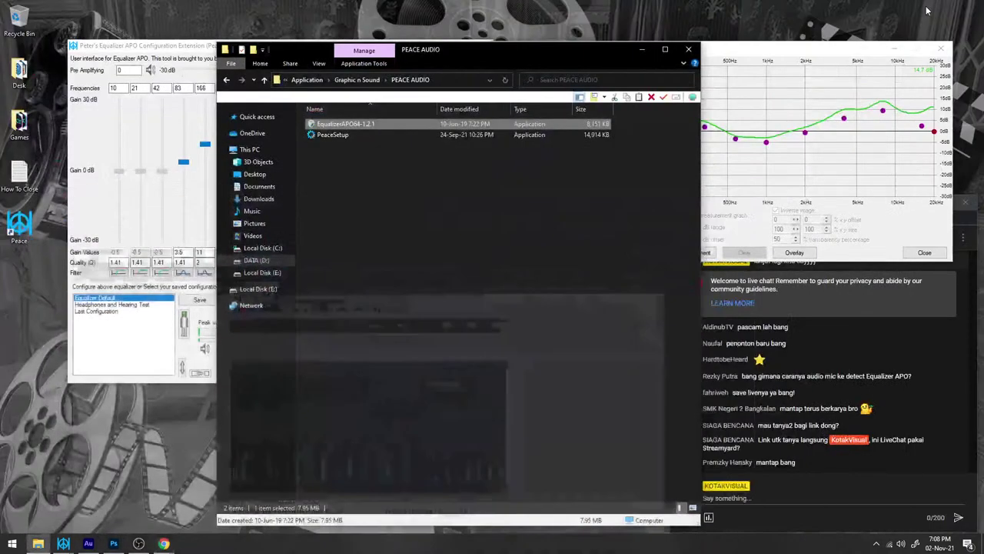
left_click(643, 50)
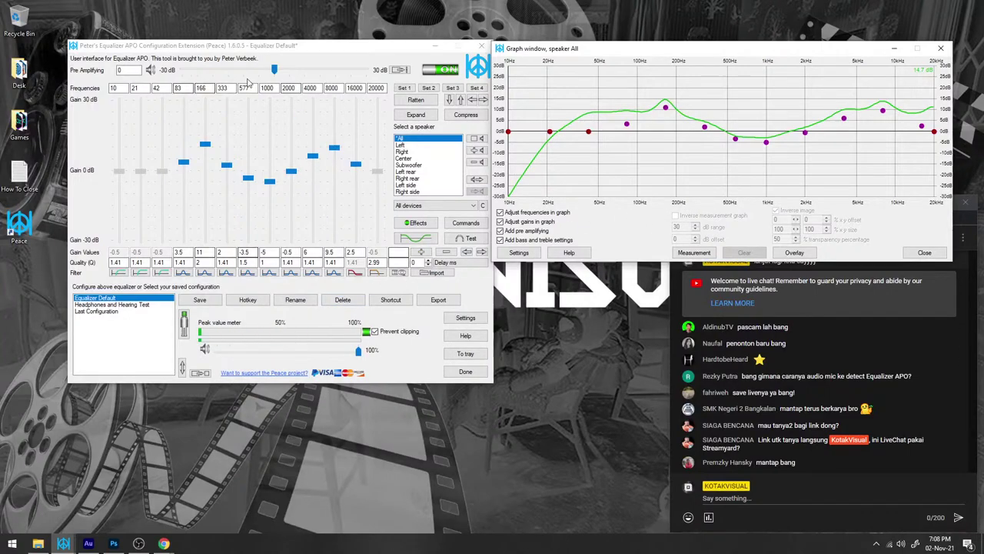
left_click(198, 51)
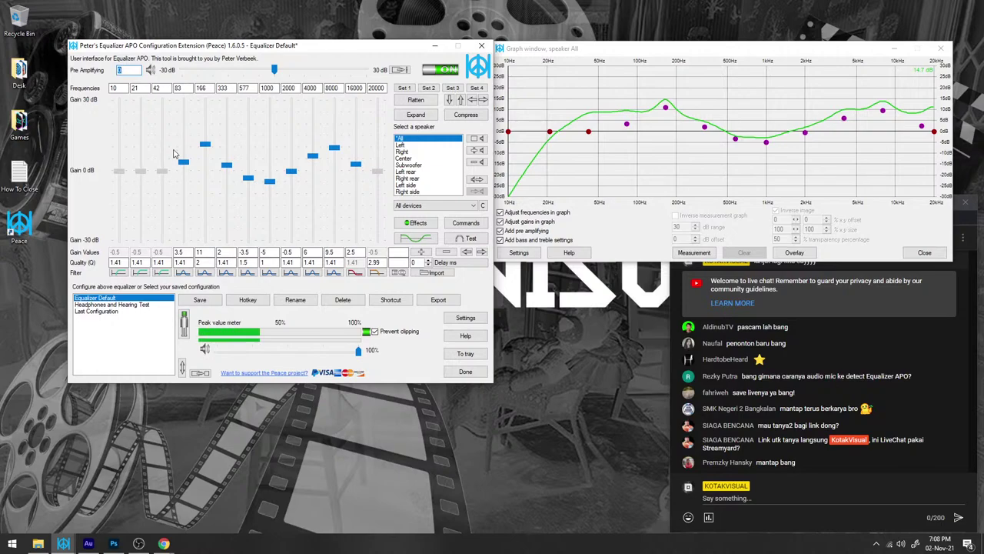
left_click(459, 116)
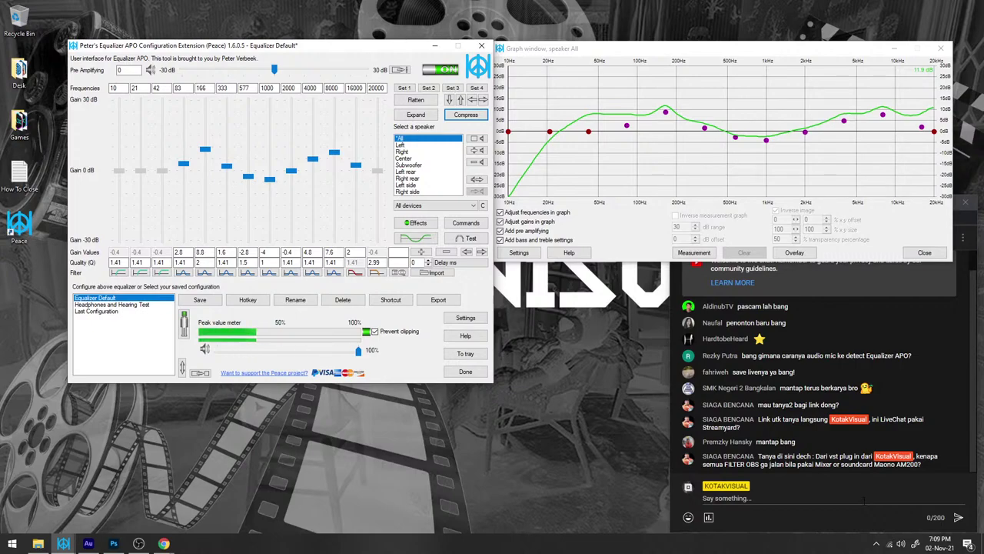
Bring the live chat window forward, return to Peace, and switch its equalizer off
left_click(863, 500)
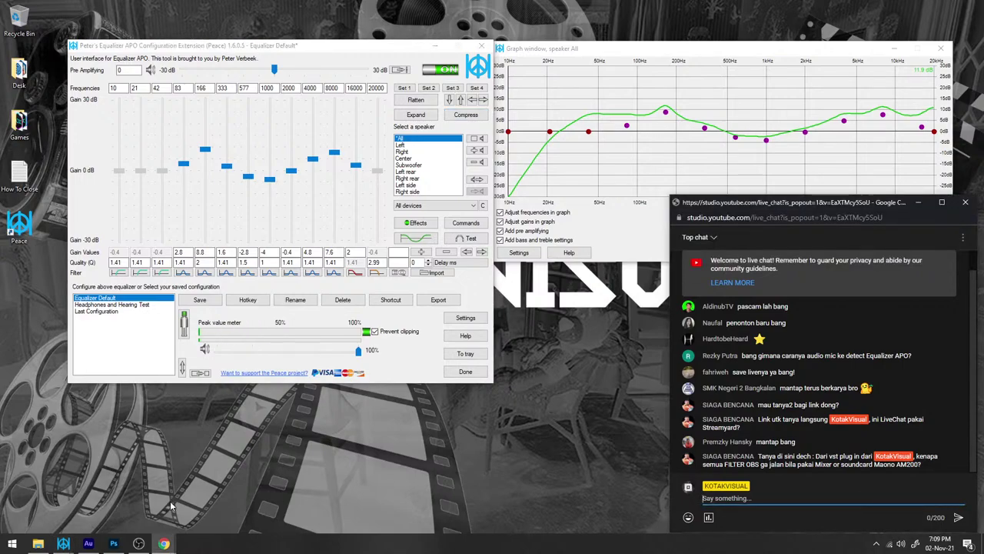
left_click(724, 52)
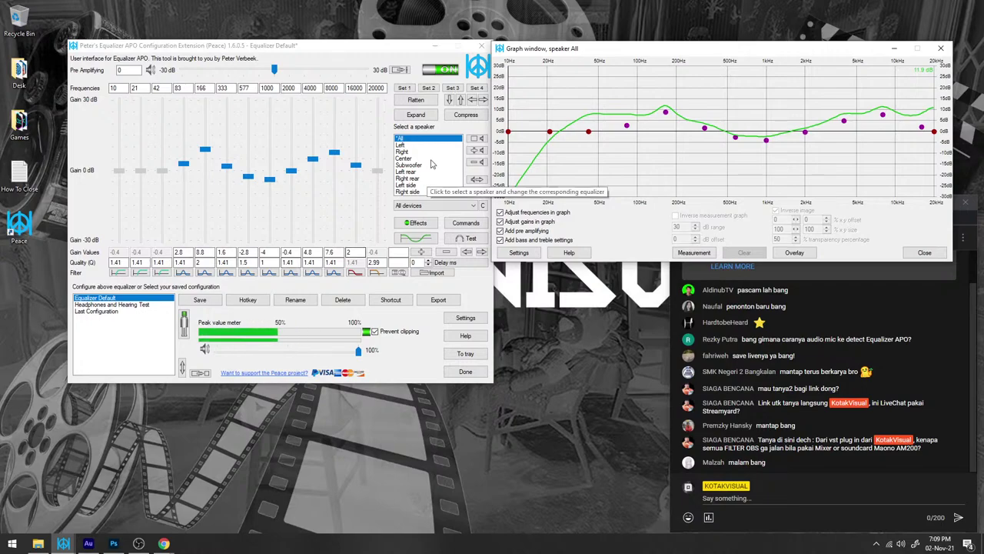
left_click(444, 68)
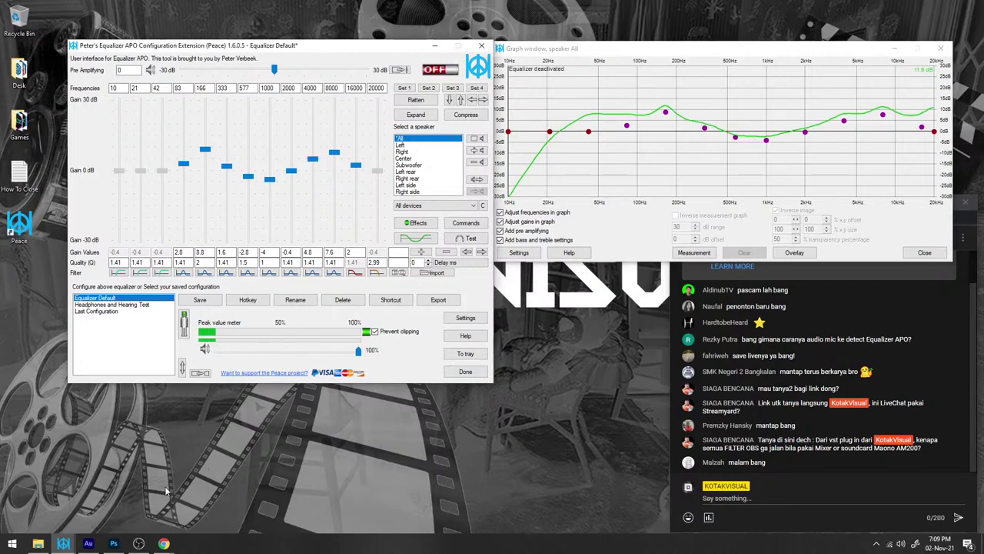
Switch to Adobe Audition and record about 5.5 seconds of microphone audio into Untitled 1, clearing the selection when done
left_click(88, 543)
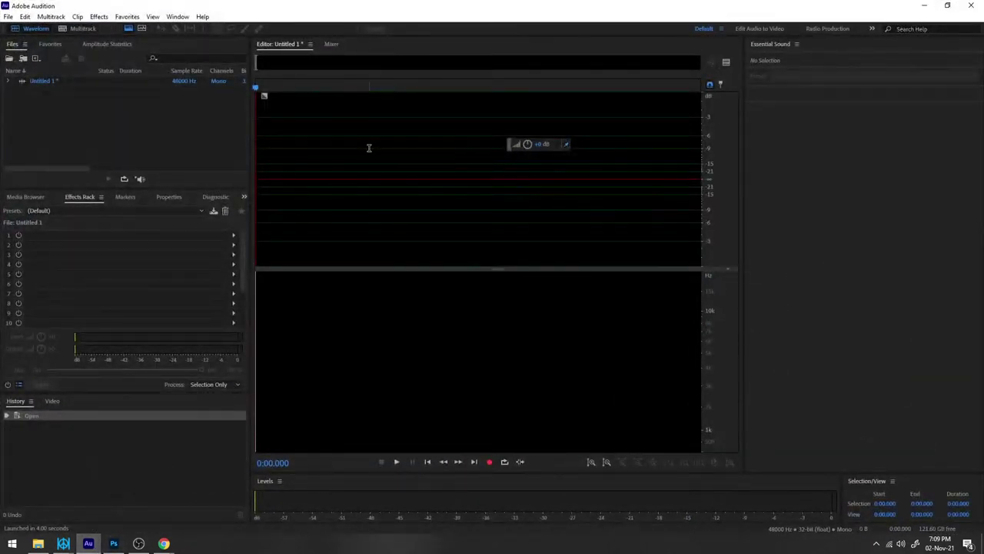
left_click(43, 81)
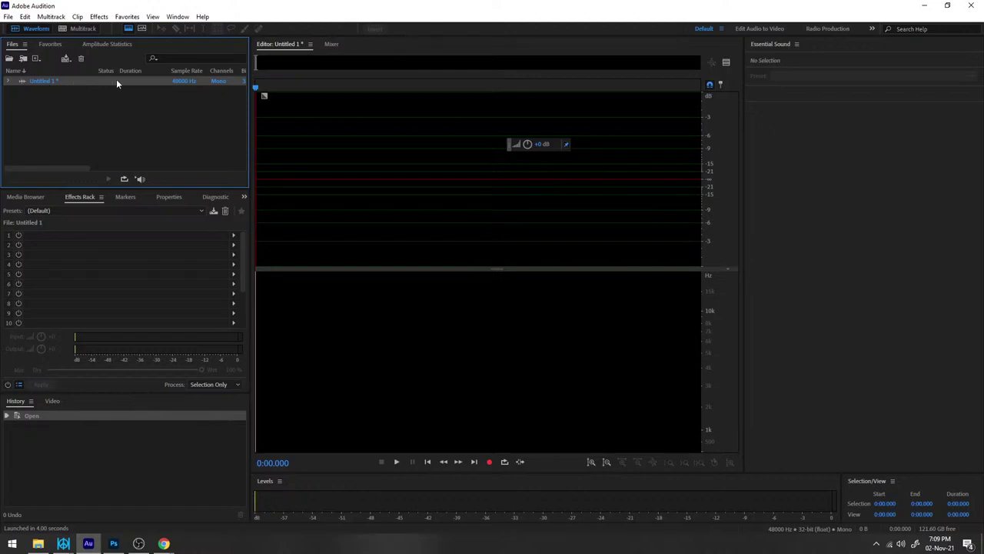
left_click(279, 136)
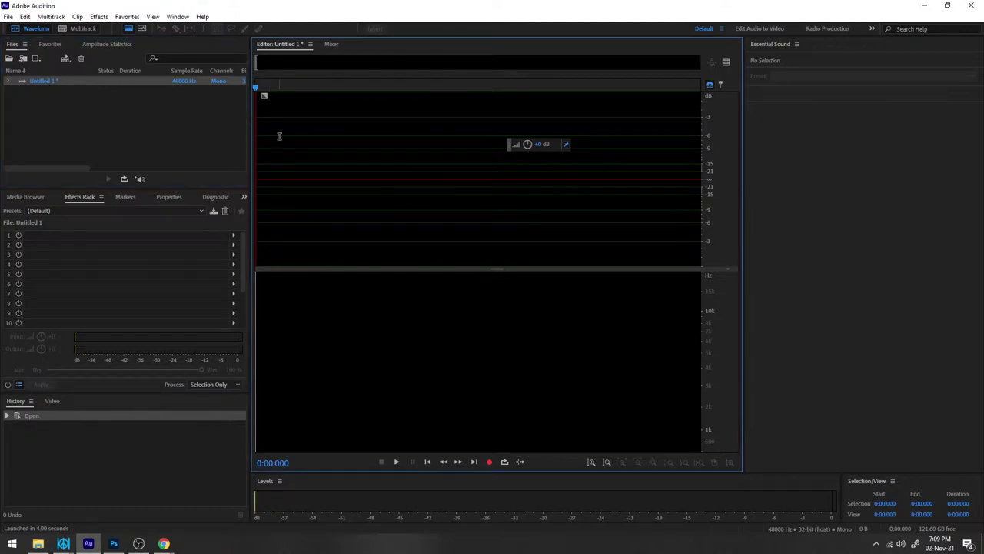
key("shift+space")
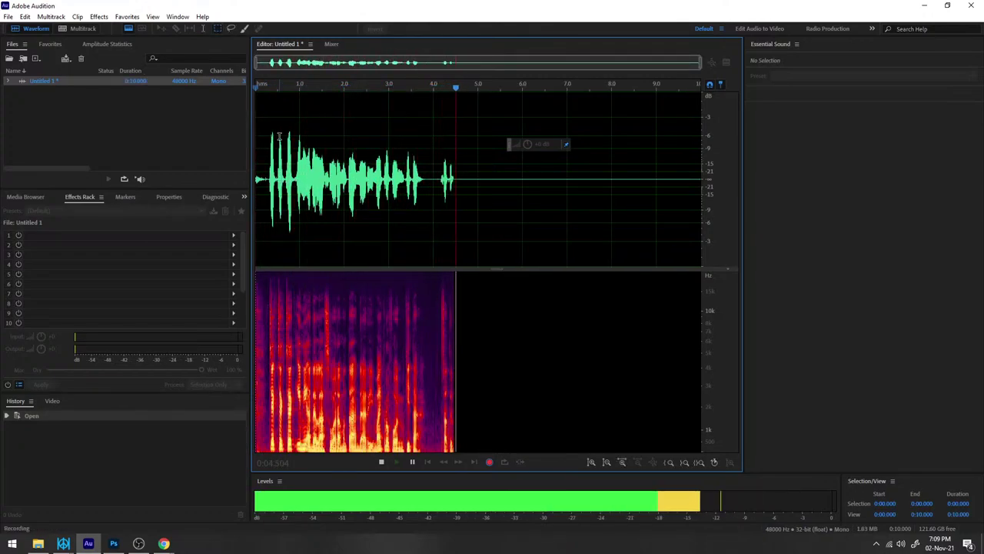
key("space")
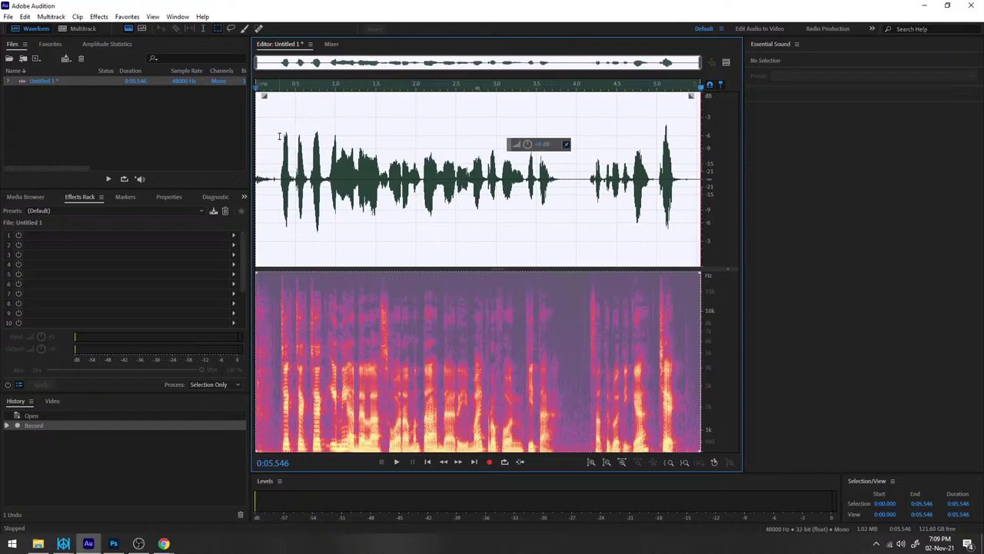
left_click(401, 203)
Review the Limiter and Expander filters of Mic/Aux in OBS, and return to the Audition recording
left_click(139, 544)
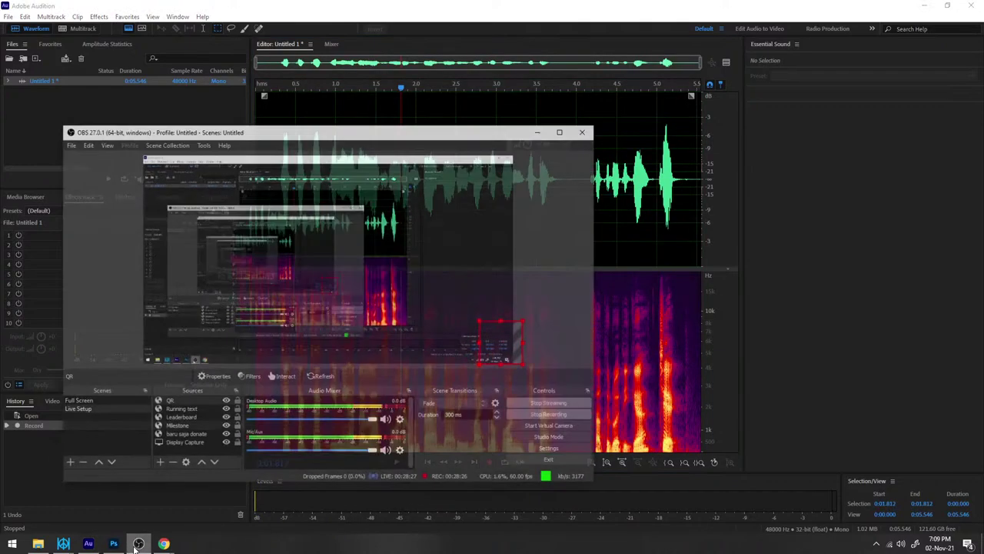
left_click(410, 443)
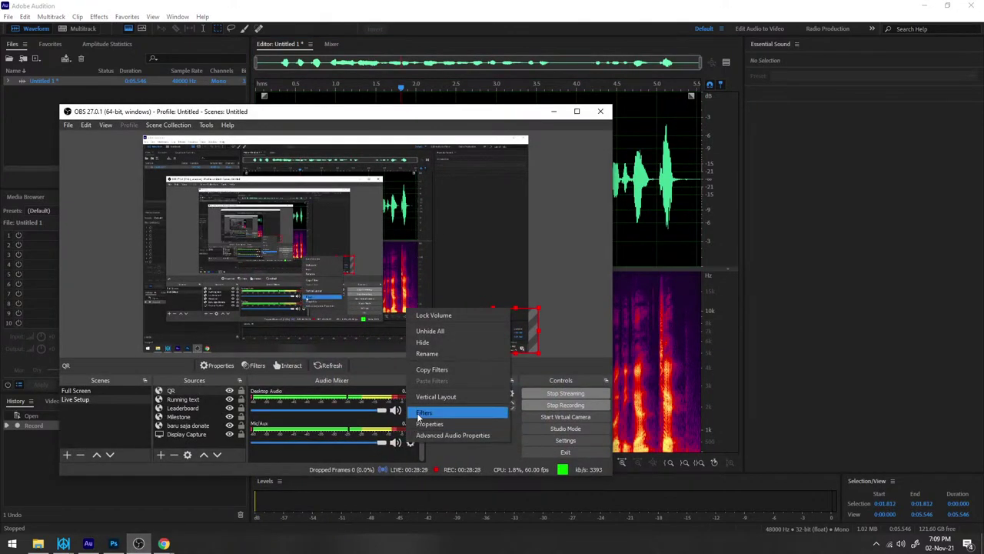
left_click(423, 413)
left_click(163, 163)
left_click(160, 134)
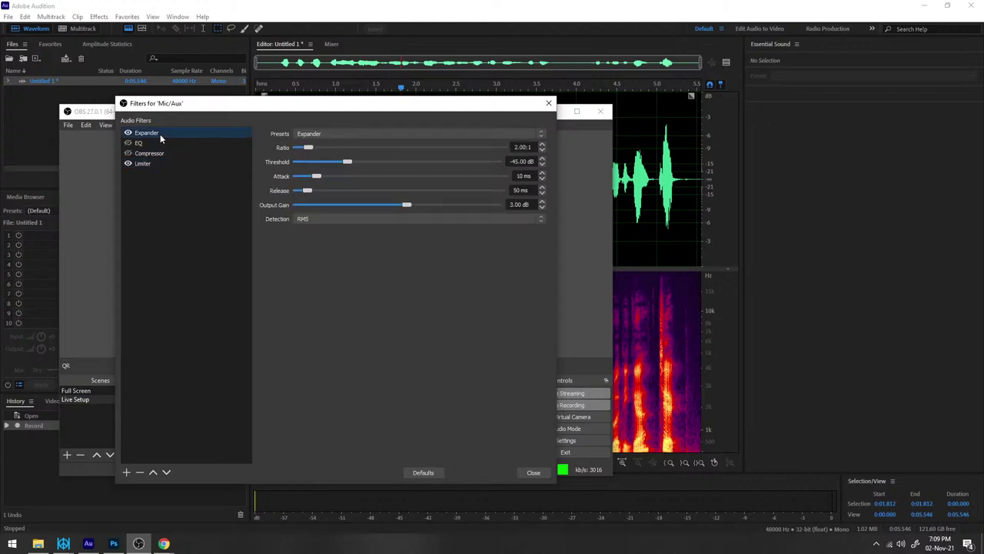
left_click(547, 104)
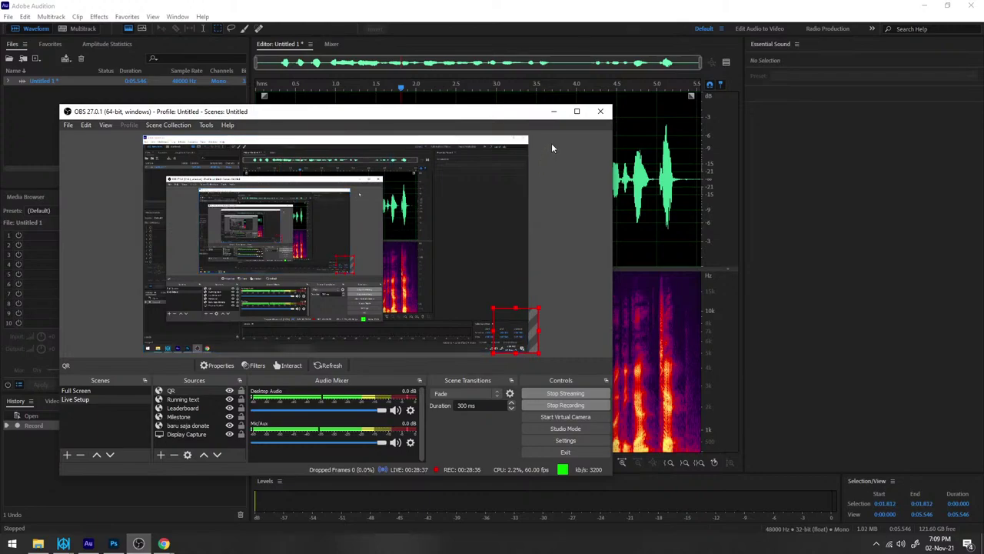
left_click(553, 111)
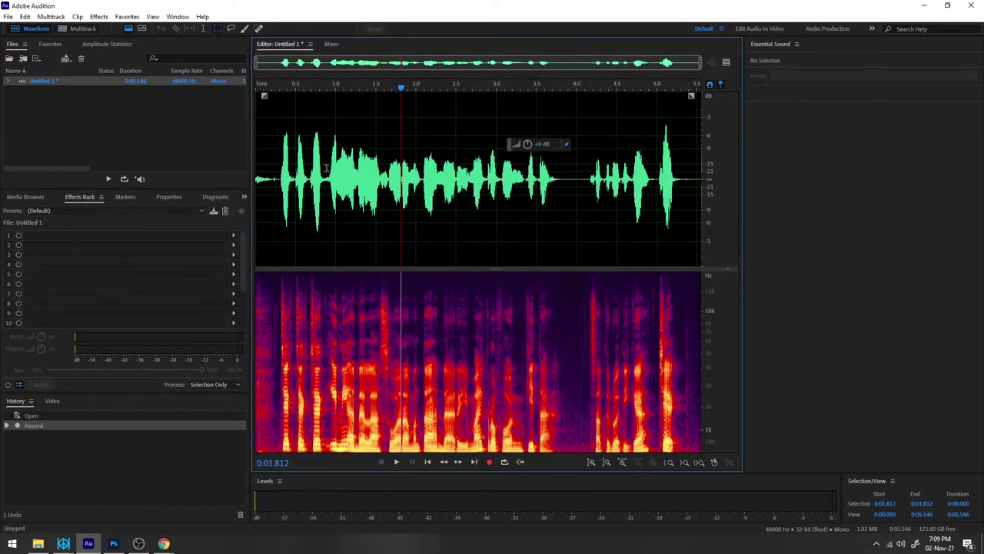
Play back the microphone recording from about 0.287 s, and switch to Peace to turn its equalizer on
left_click(279, 170)
key("space")
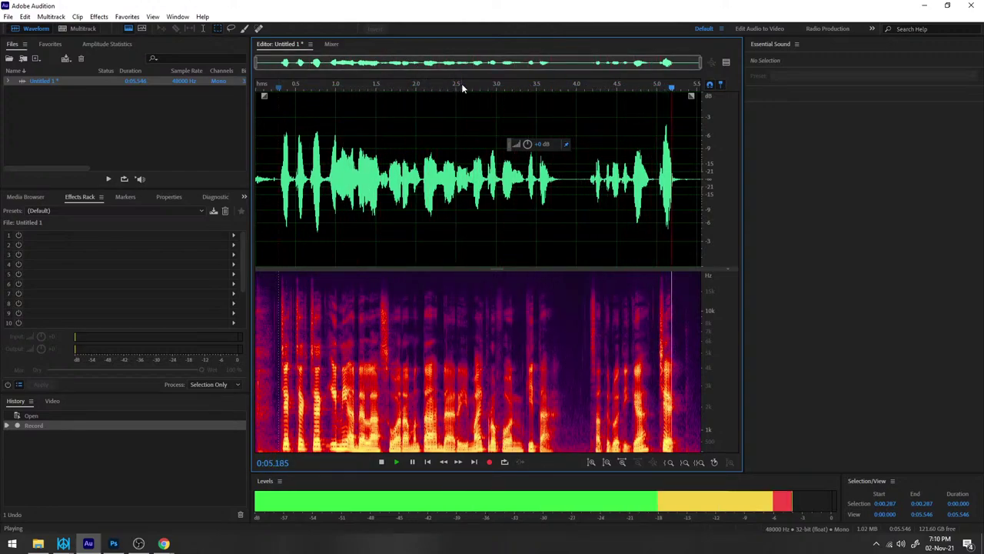
left_click(63, 543)
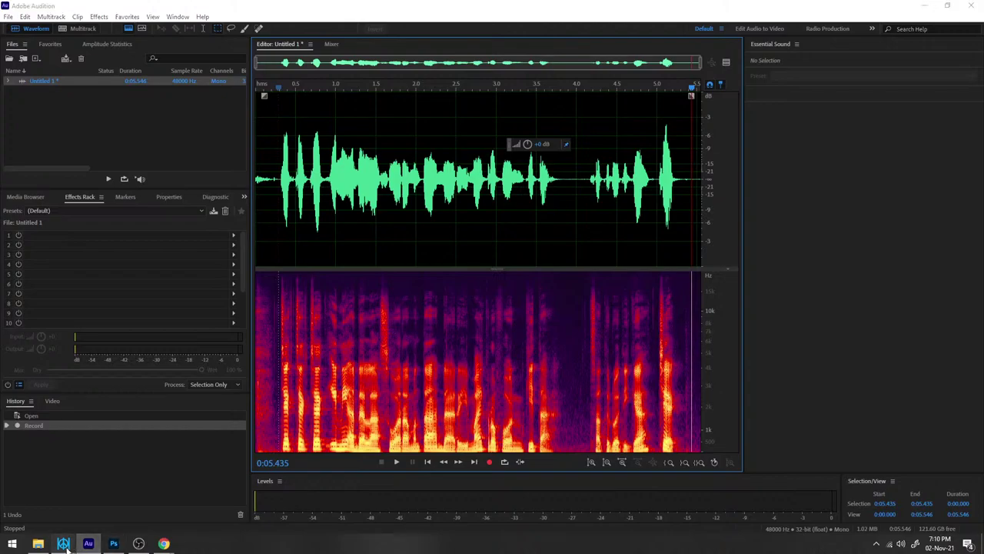
left_click(38, 509)
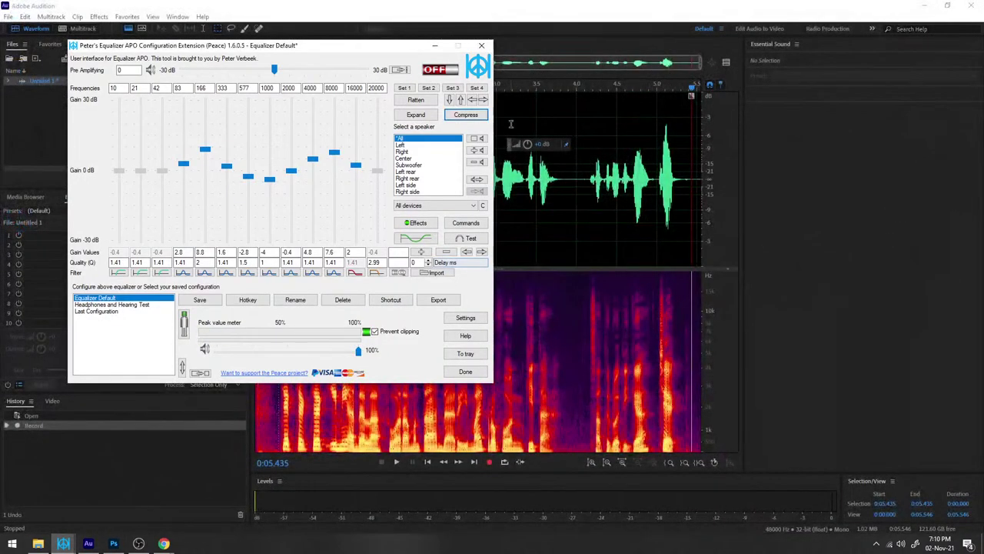
left_click(434, 70)
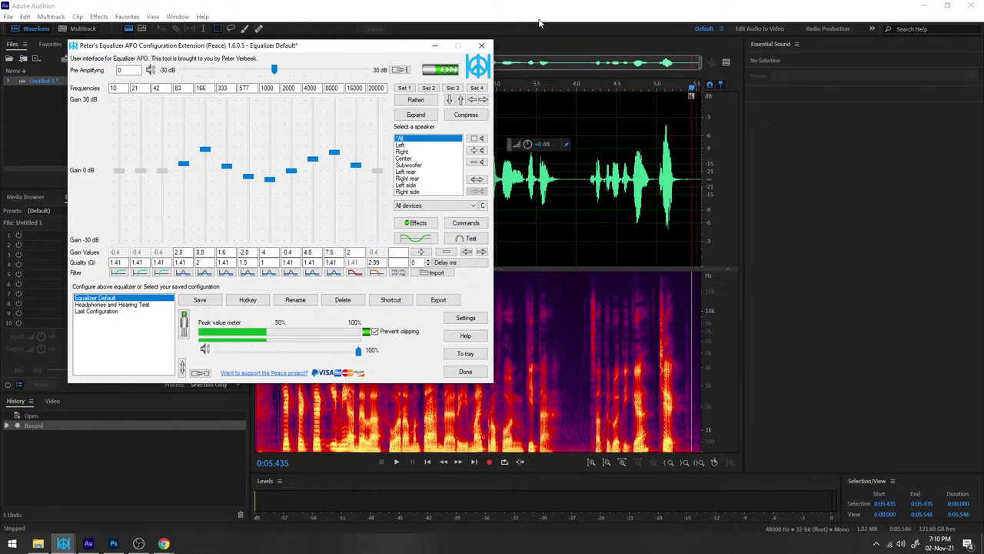
Return to Adobe Audition and record about 10 seconds of equalized microphone audio from the end of Untitled 1
left_click(704, 208)
left_click_drag(691, 89, 701, 89)
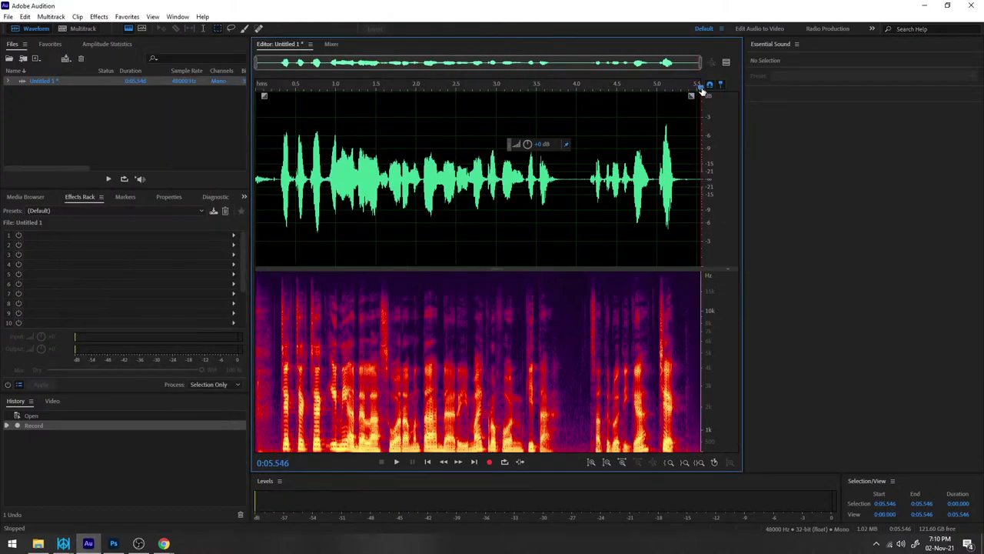
key("shift+space")
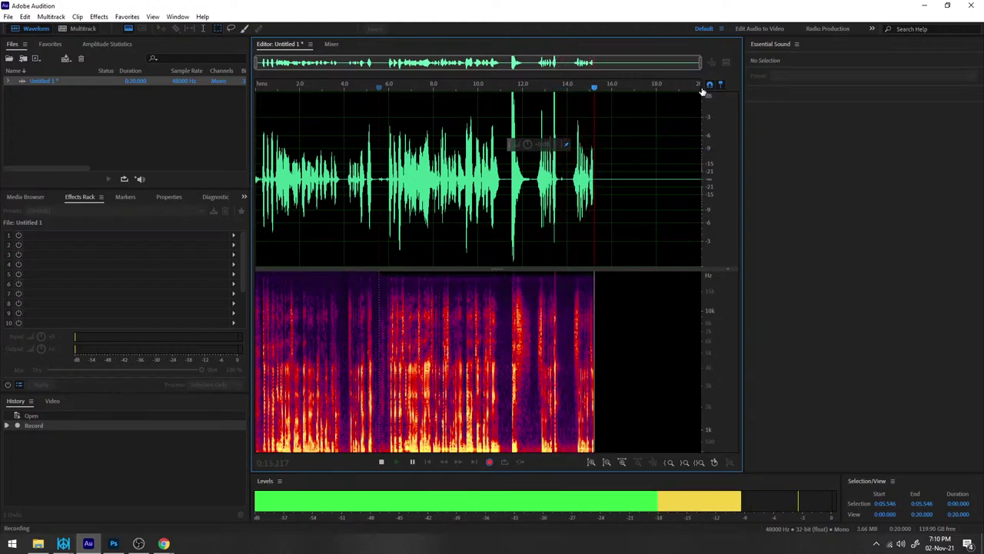
key("space")
Add a cue marker at 0:05.547, between the unprocessed and the equalized takes
left_click(434, 130)
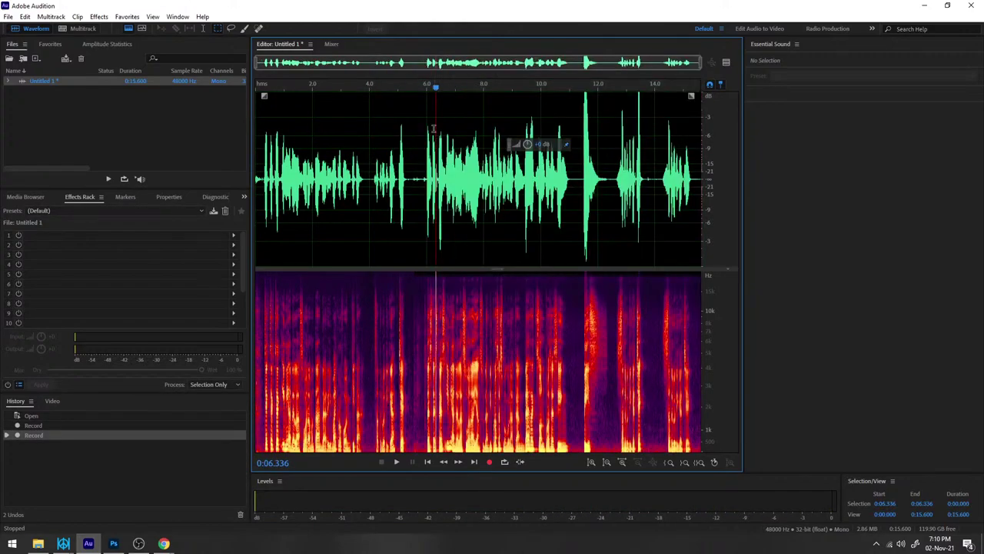
left_click(413, 87)
key("m")
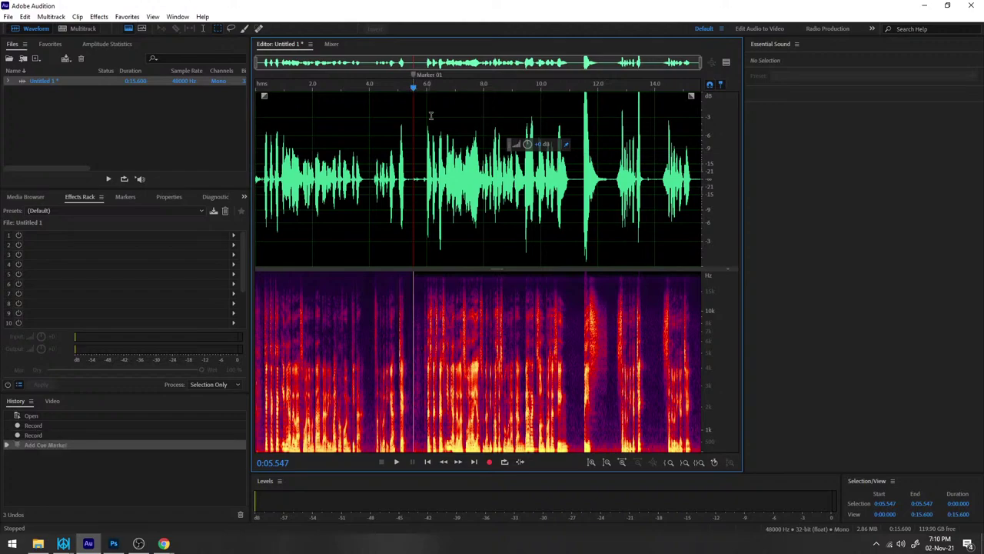
Play back the equalized and unprocessed takes around the marker to compare their sound, and stop playback
key("space")
left_click(369, 90)
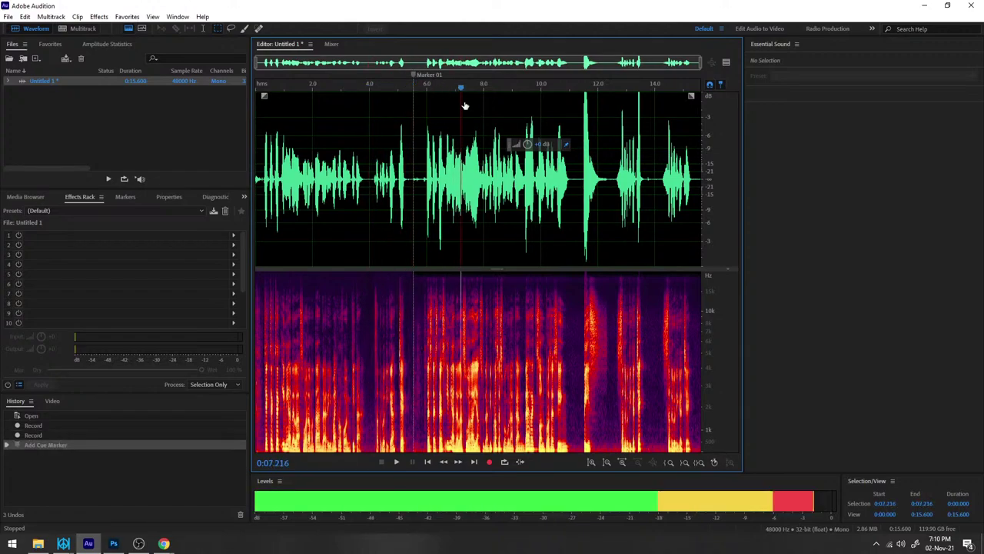
left_click(422, 91)
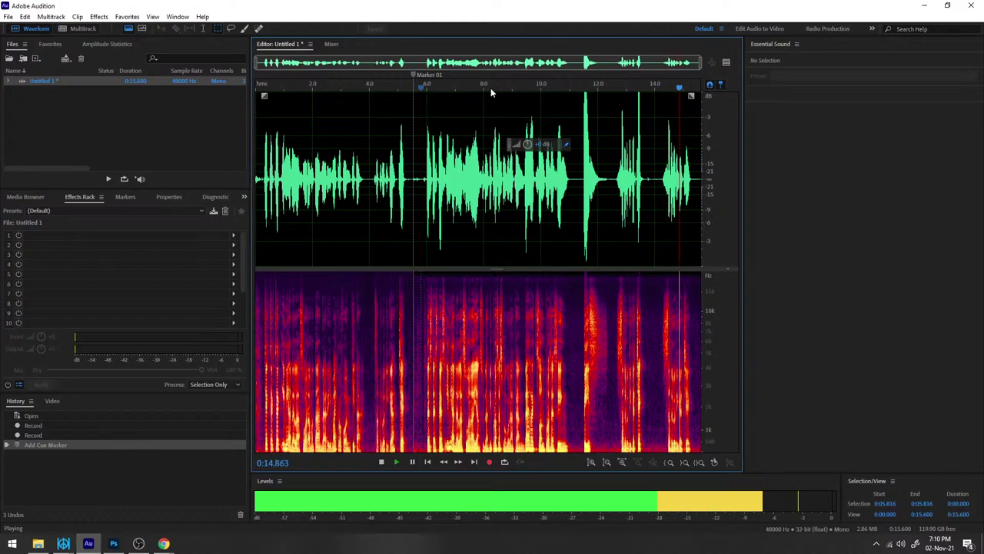
key("space")
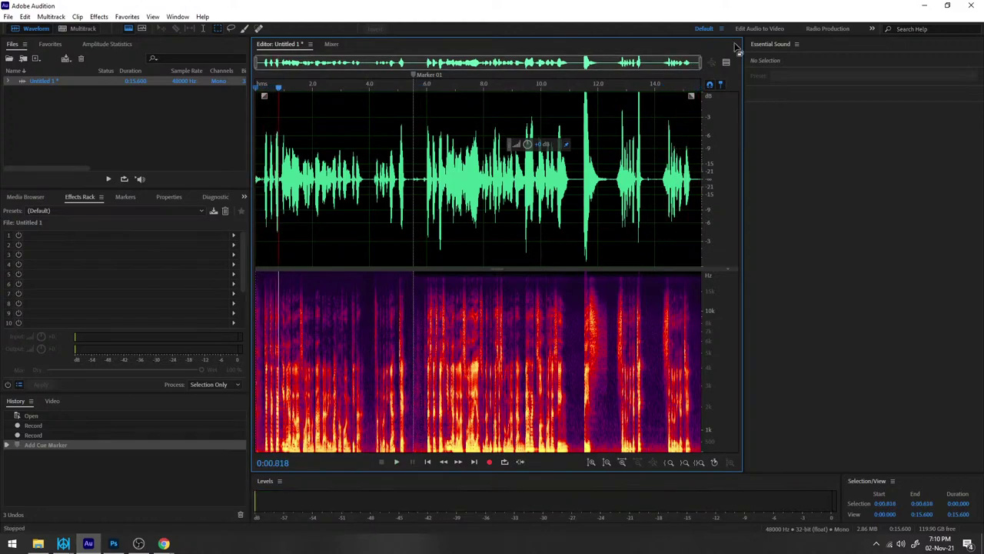
Minimize Audition, review Peace's Effects panel beside the equalizer, and close the panel
left_click(924, 6)
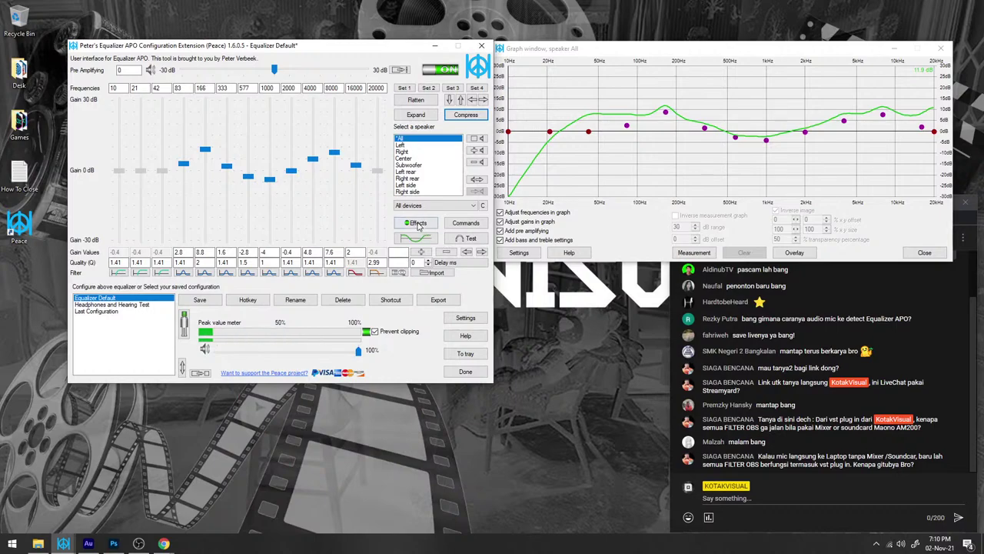
left_click(415, 222)
left_click_drag(642, 125, 506, 100)
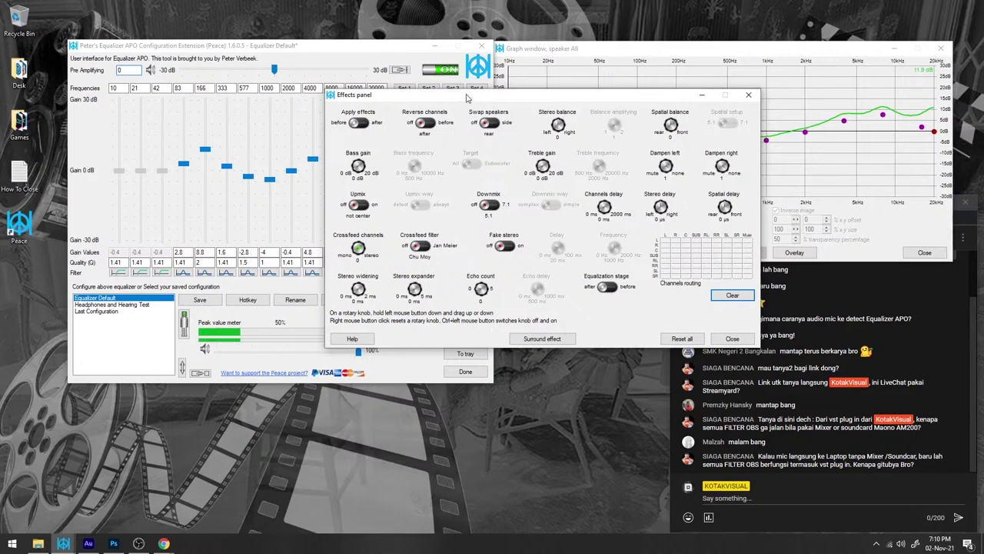
left_click_drag(466, 98, 435, 99)
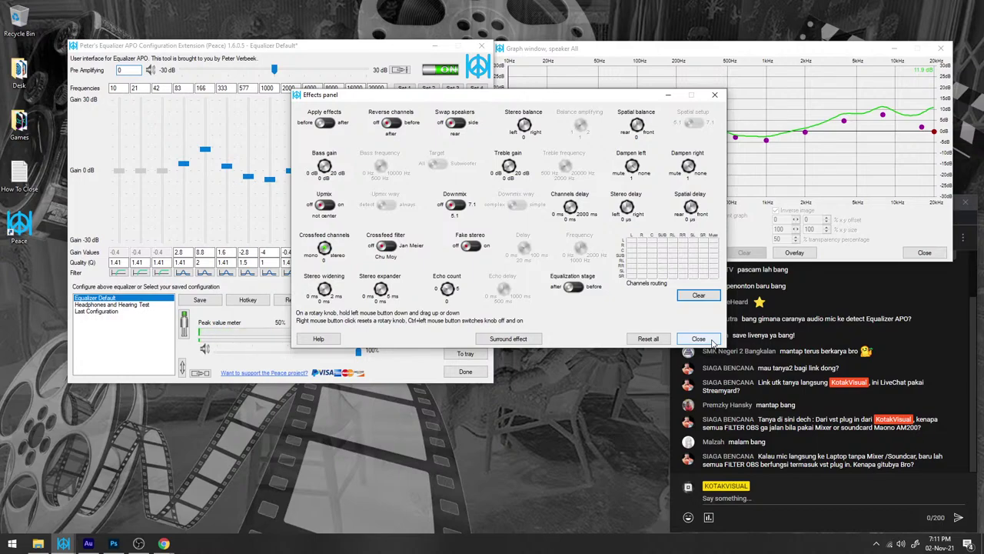
left_click(712, 341)
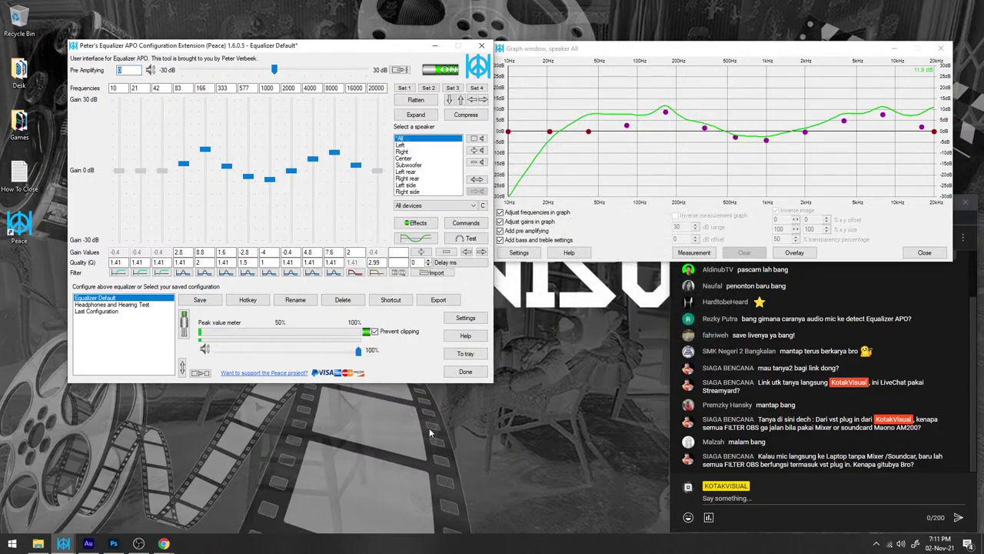
Switch to OBS, review the audio filters of Mic/Aux, and close the filter window
left_click(138, 543)
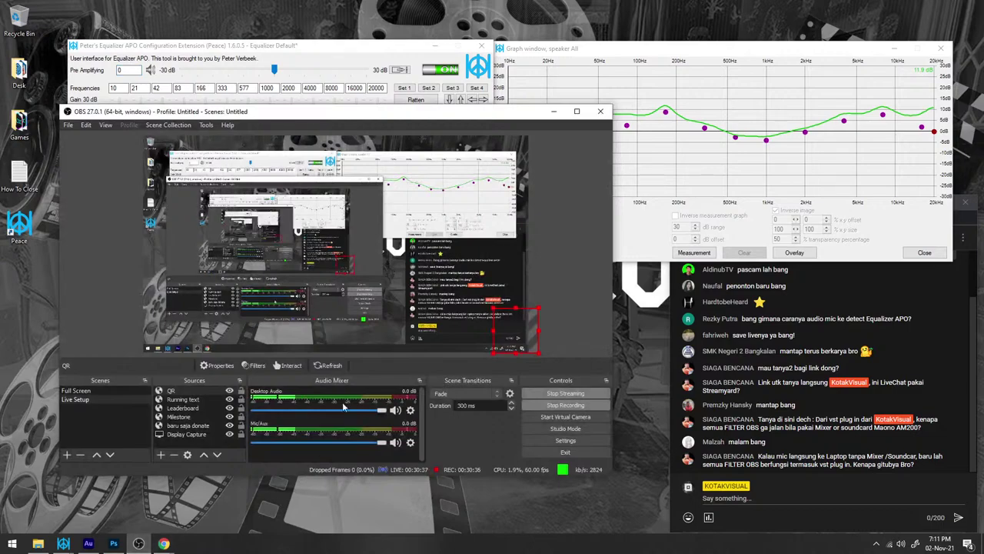
left_click_drag(353, 111, 382, 105)
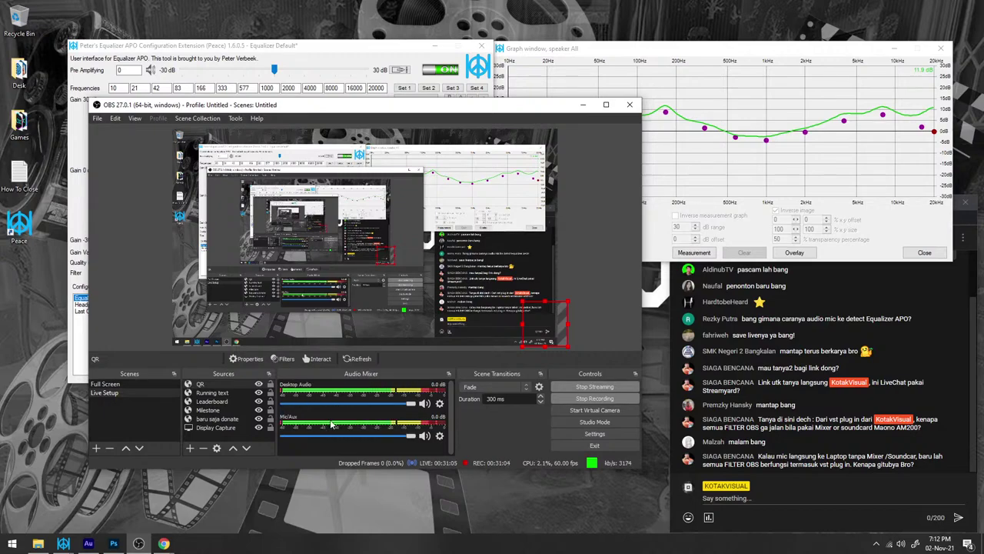
left_click(439, 436)
left_click(460, 400)
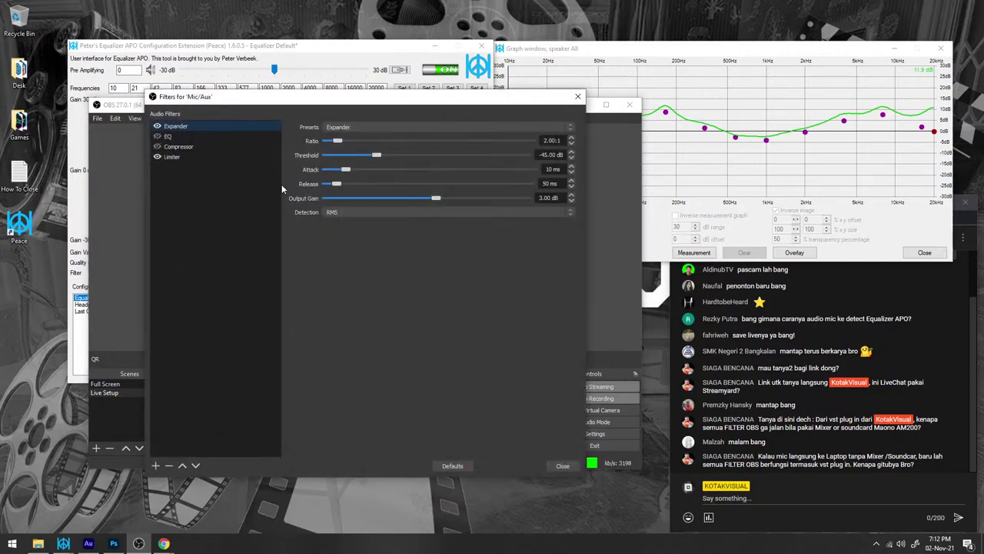
left_click(562, 465)
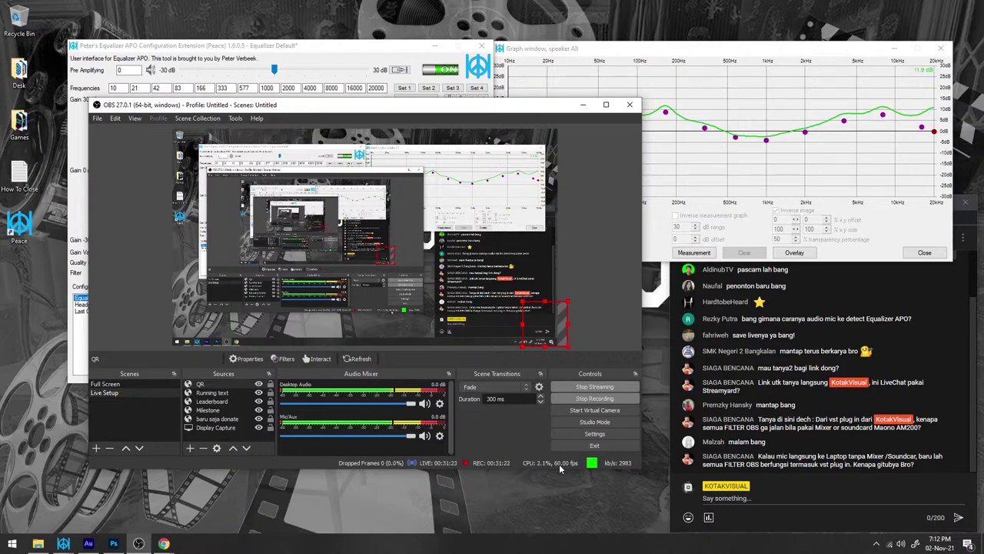
Open the Windows Sound recording devices, examine the H1 microphone, Realtek microphone and Line In entries, and close the dialog
right_click(902, 544)
left_click(894, 521)
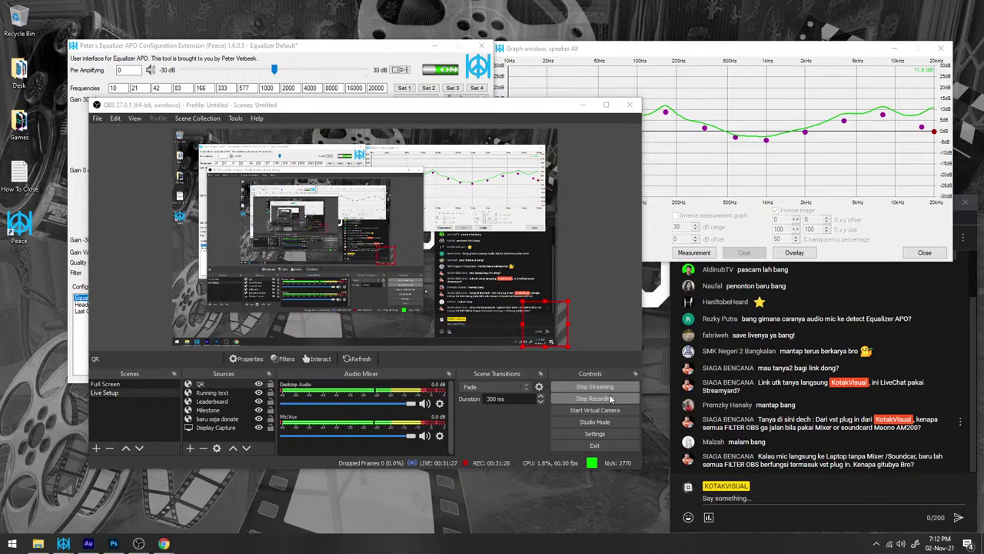
left_click(120, 92)
left_click_drag(123, 75, 516, 118)
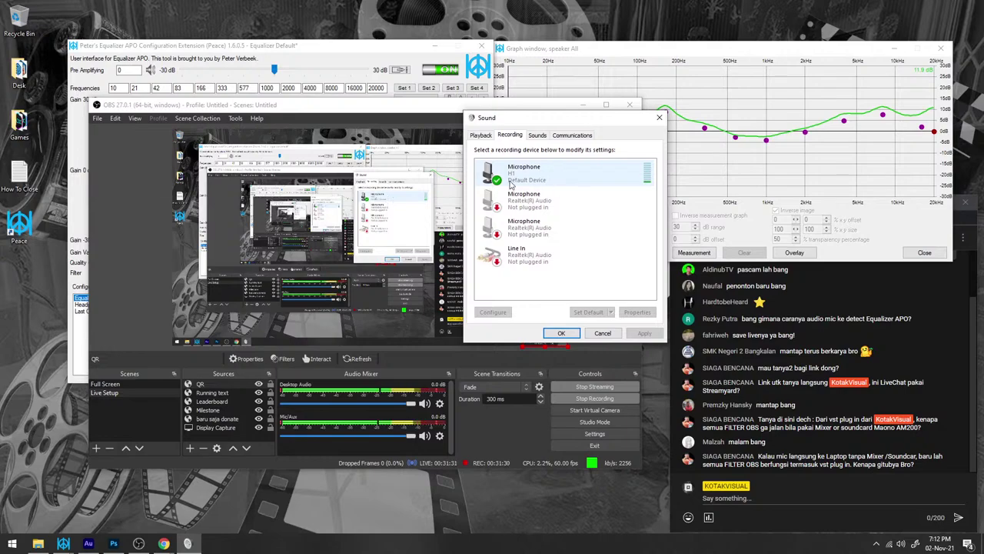
left_click(559, 179)
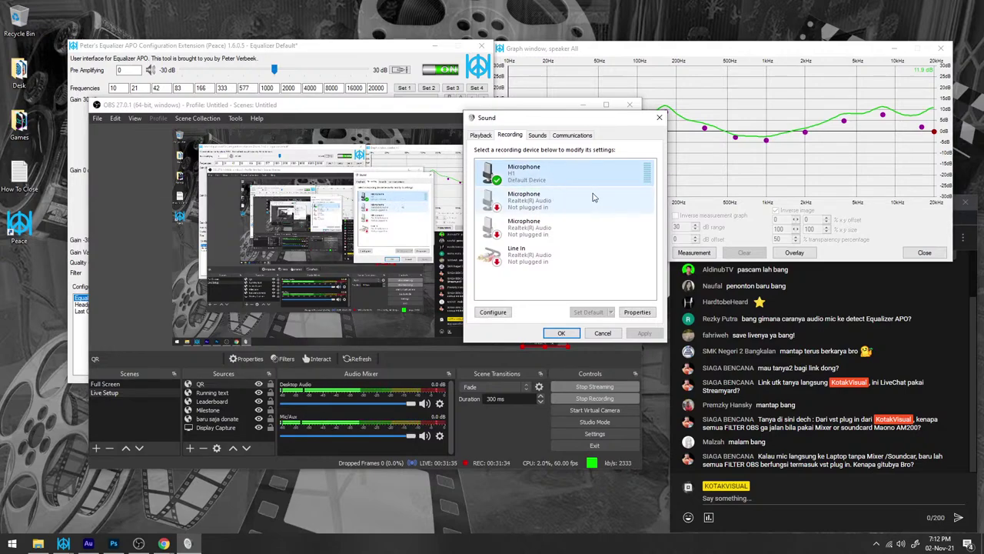
left_click(562, 200)
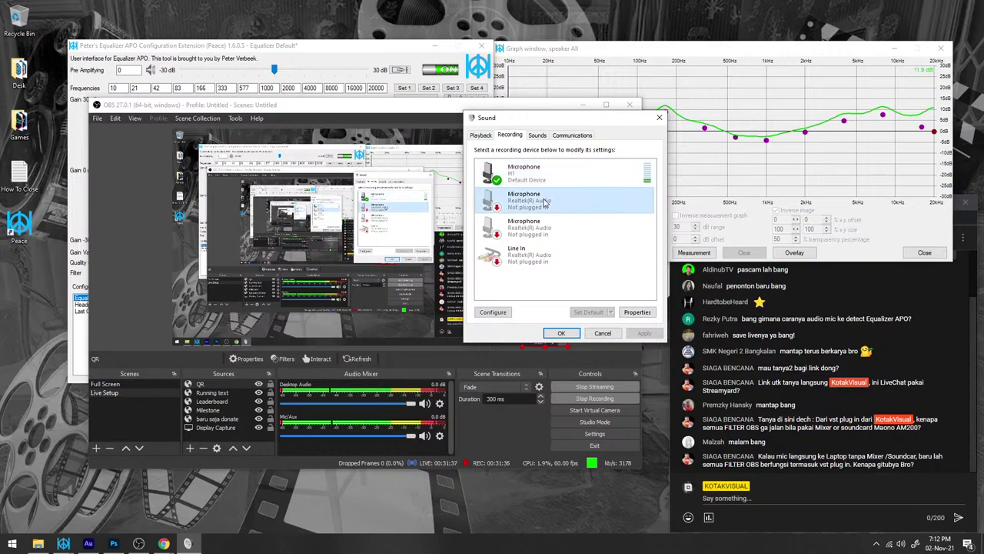
left_click(561, 226)
left_click(562, 254)
left_click(559, 226)
left_click(558, 204)
left_click(528, 172)
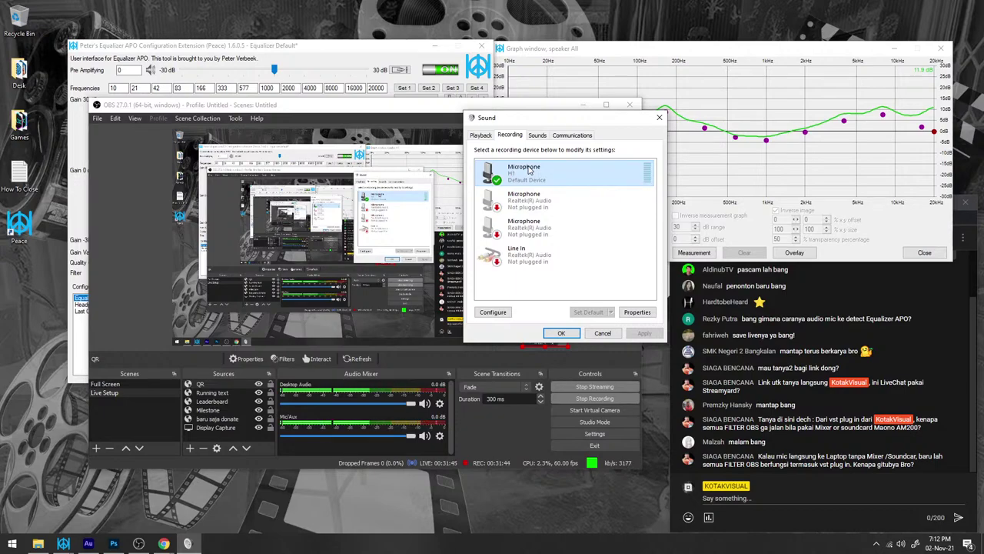
left_click(659, 119)
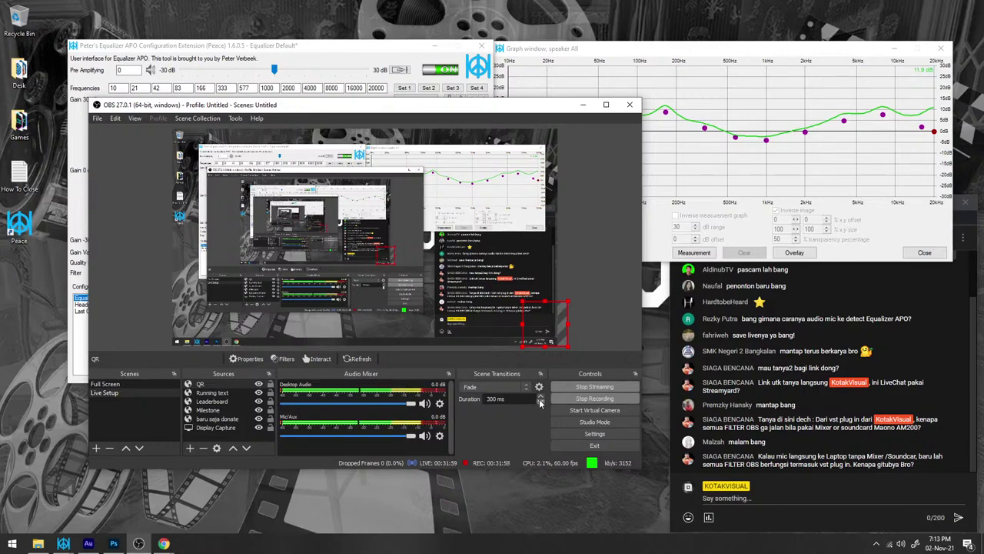
Minimize OBS and save the current Peace equalizer configuration as VOICE KV
left_click(584, 106)
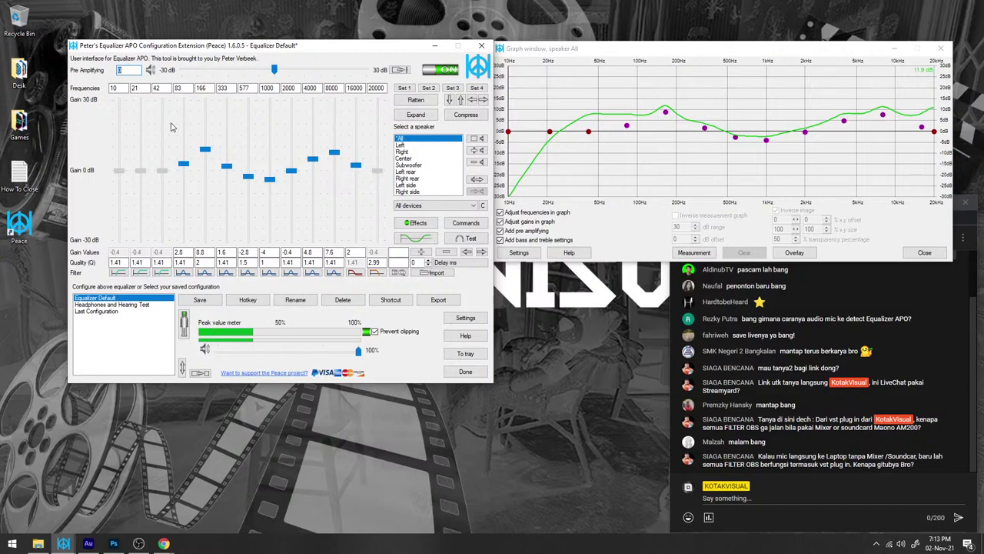
left_click(201, 300)
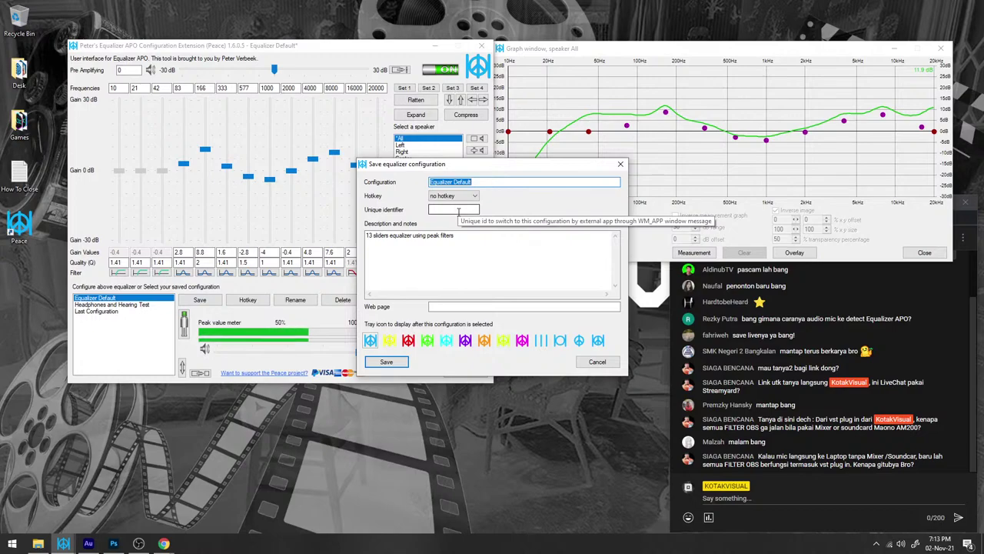
type("VOICE KV")
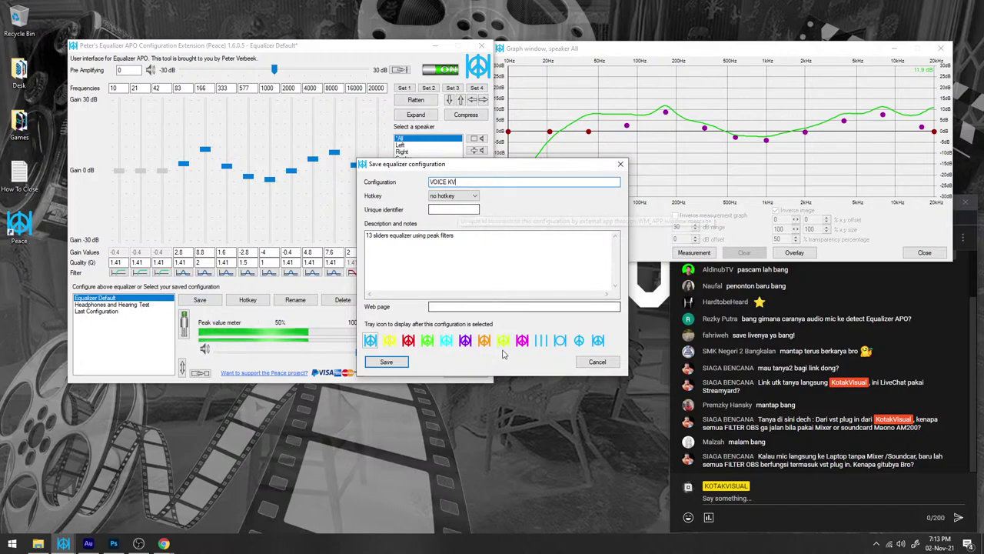
left_click(386, 362)
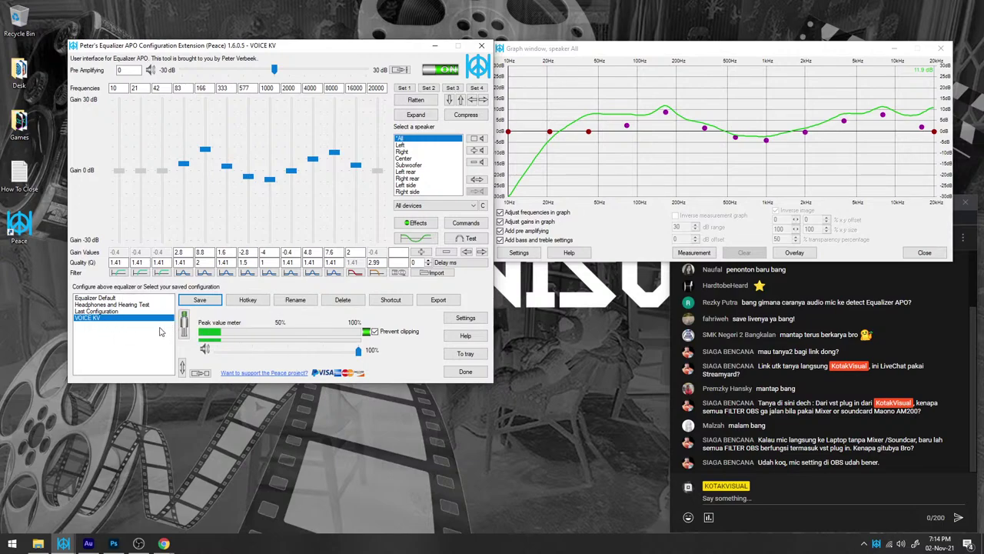
In Peace's program settings, enable hiding to the tray when the window is closed or Esc is pressed, and save the settings
left_click(459, 321)
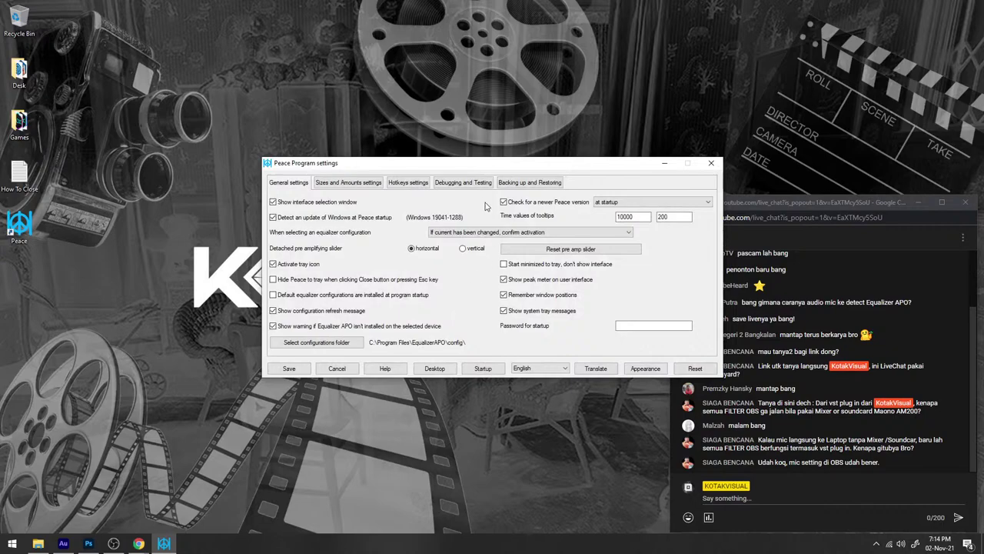
left_click_drag(462, 171, 372, 128)
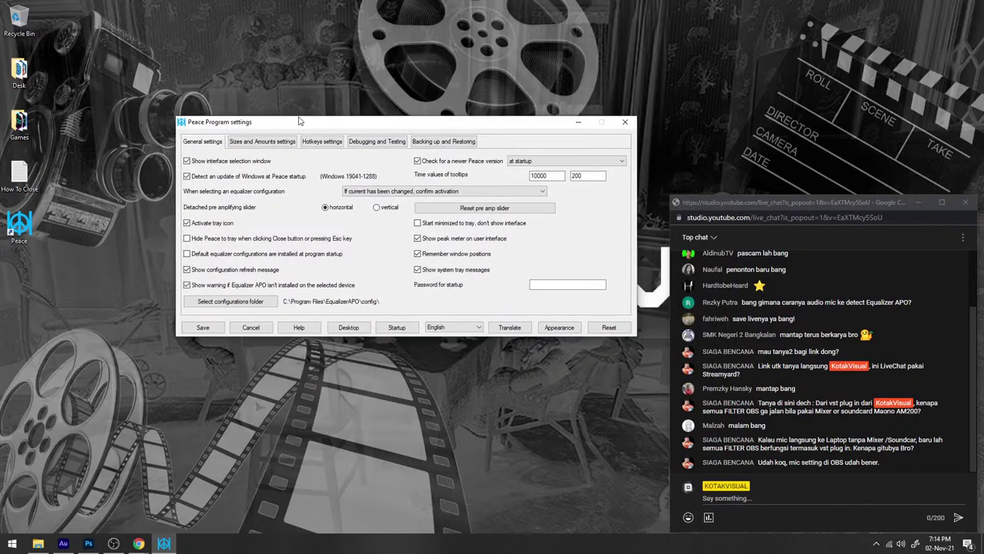
left_click(186, 175)
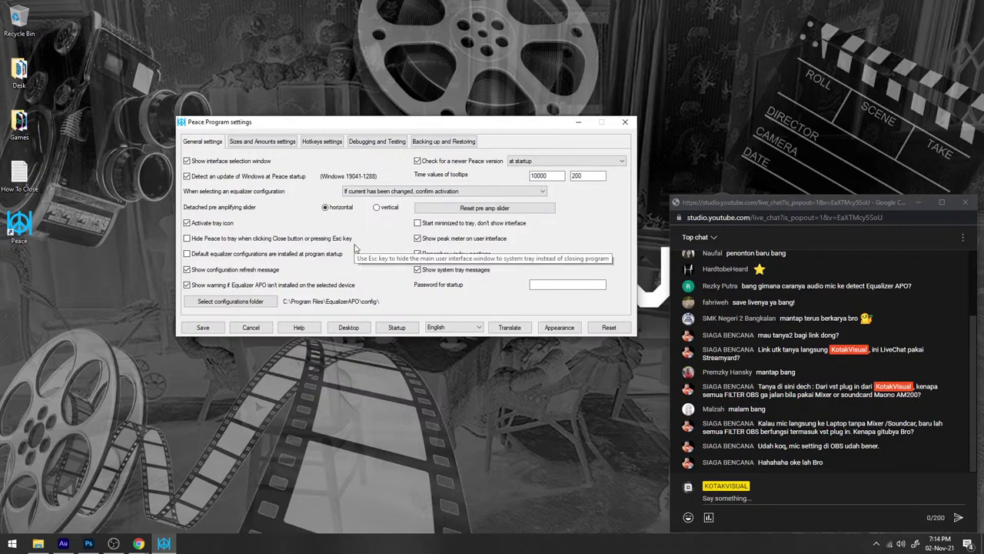
left_click(187, 239)
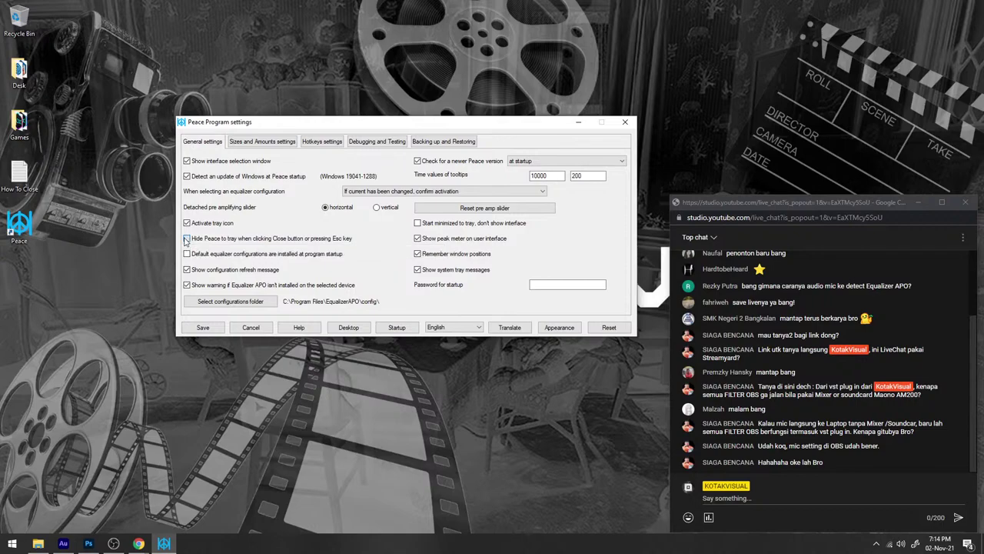
left_click(186, 239)
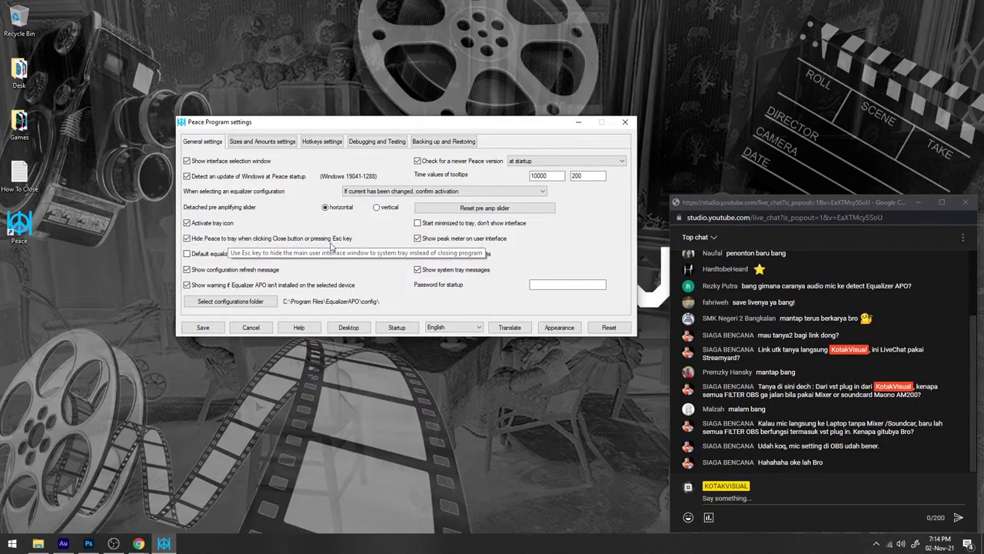
left_click(875, 542)
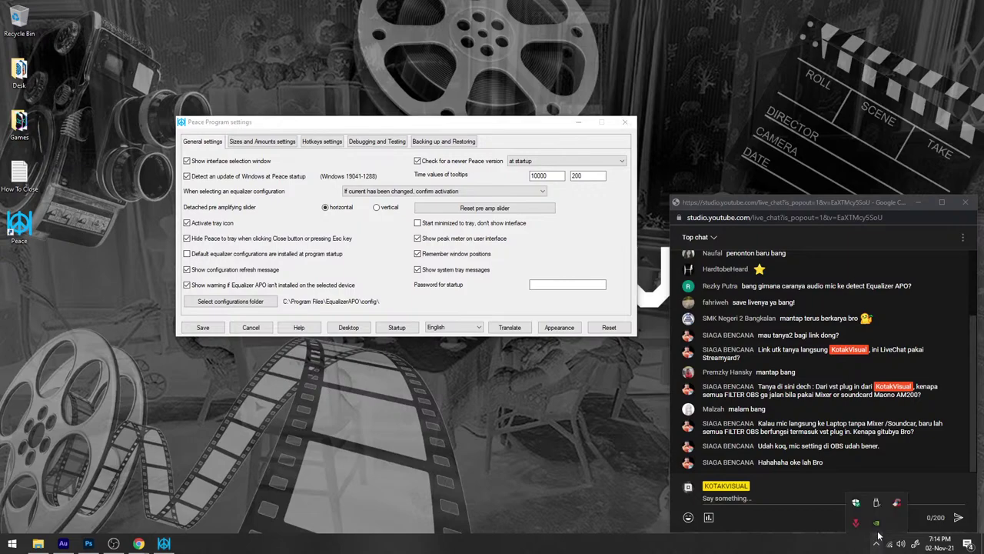
left_click(624, 122)
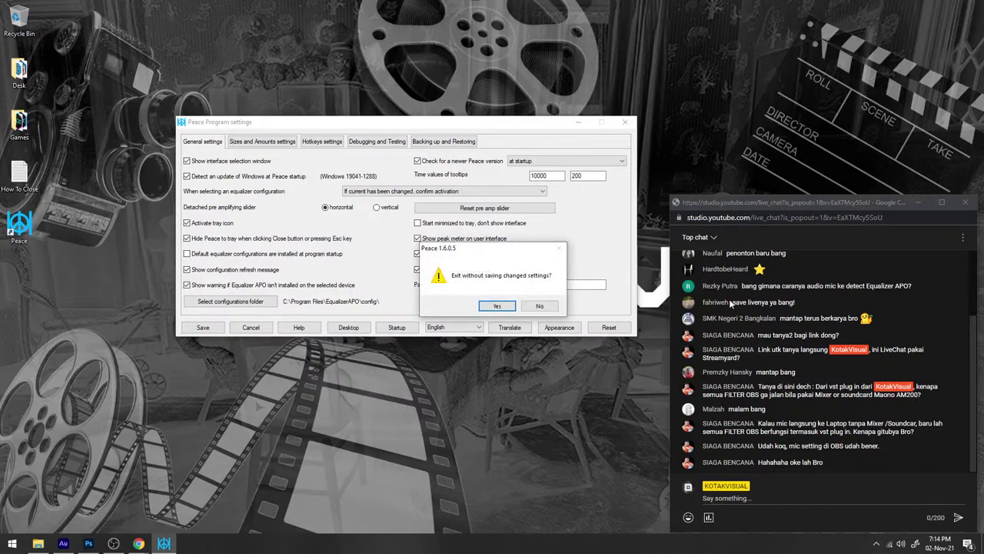
left_click(541, 306)
left_click(542, 307)
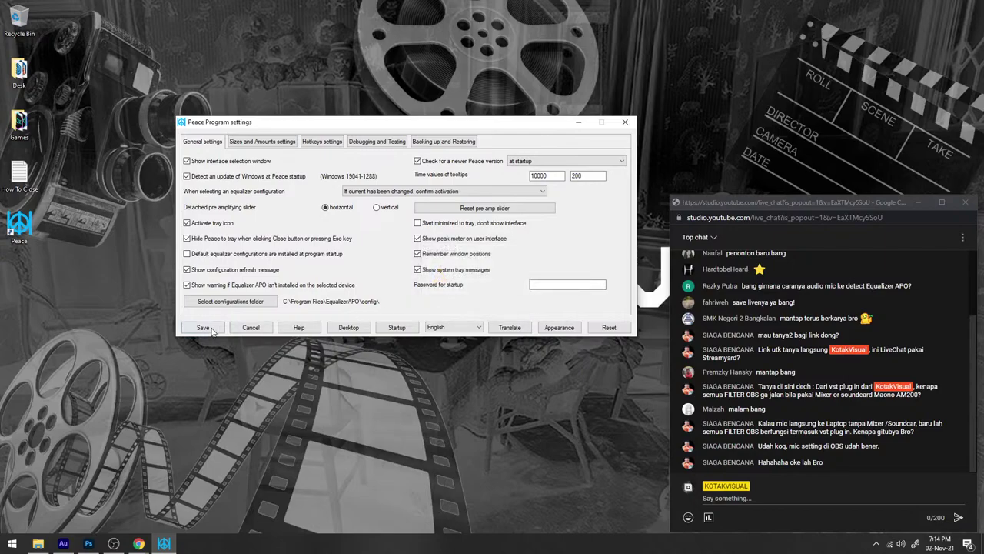
left_click(204, 327)
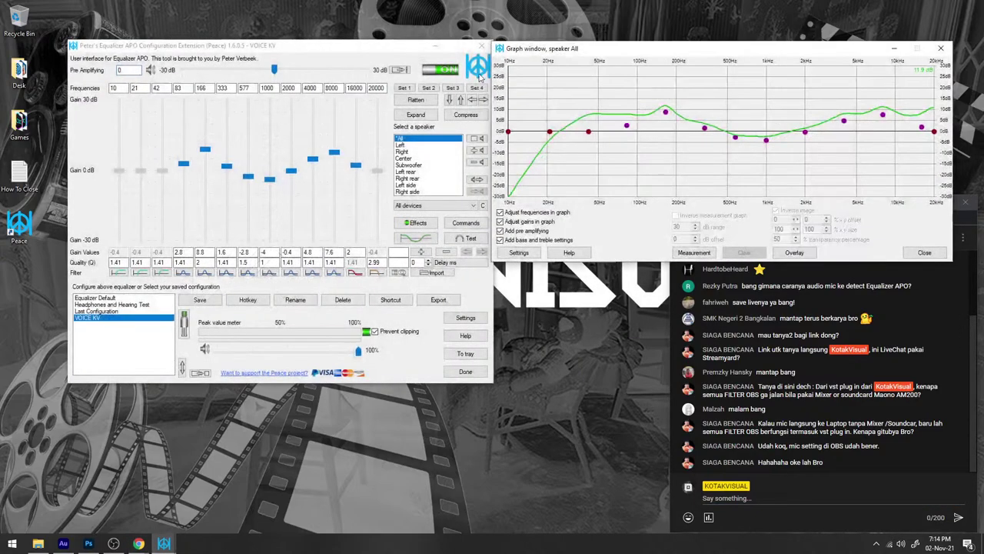
Close the equalizer window to the system tray and reopen Peace from the hidden tray icons
left_click(479, 48)
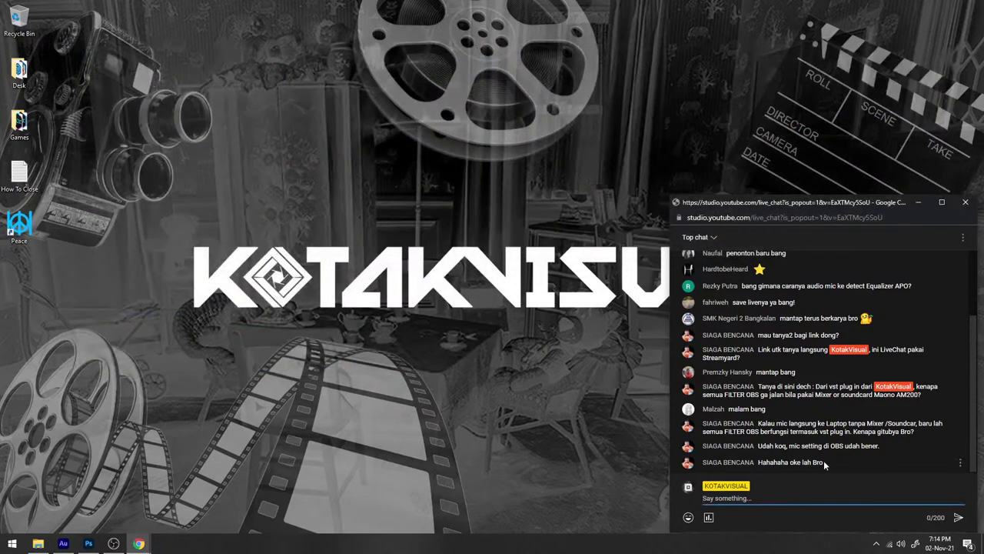
left_click(876, 545)
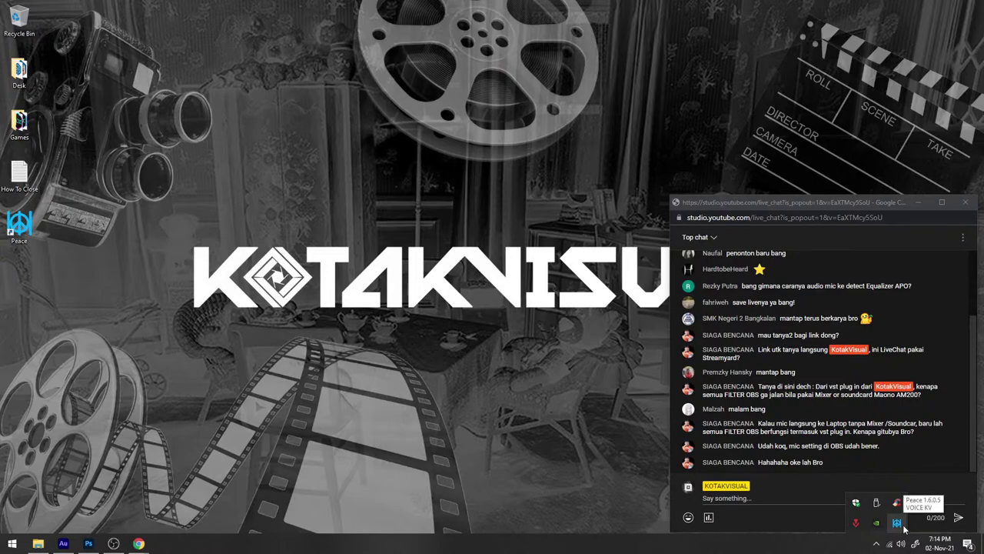
left_click(897, 522)
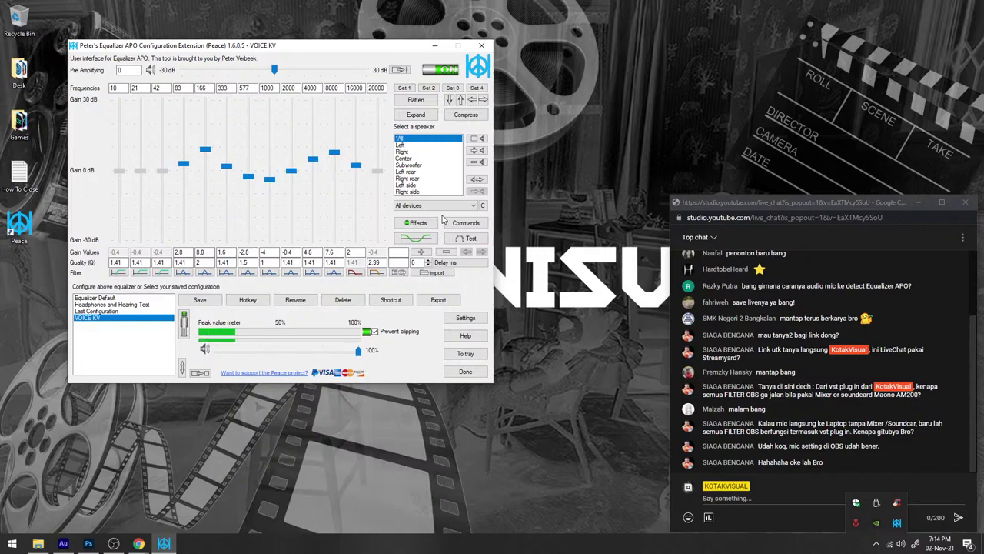
left_click(848, 466)
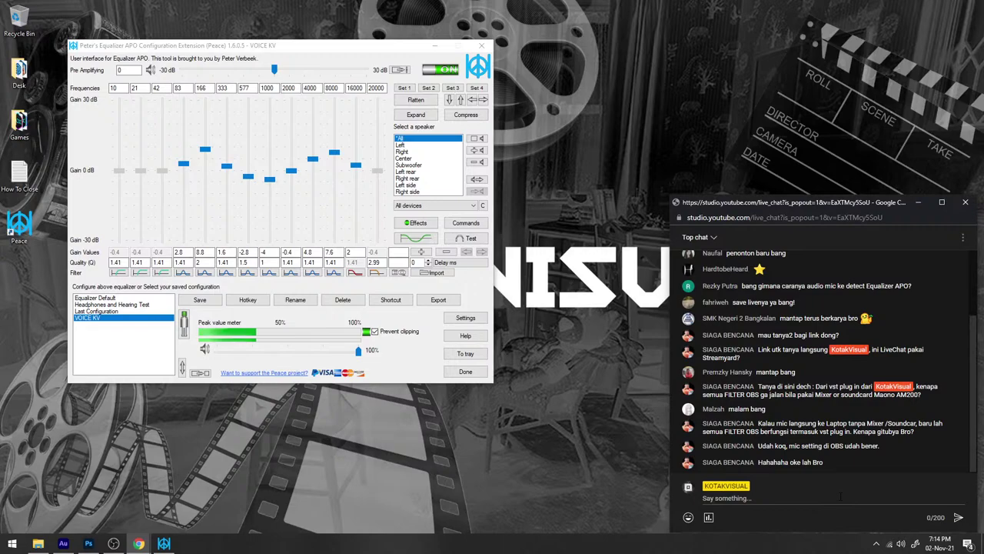
Move the Peace window toward the middle of the desktop and switch the equalizer off and back on
left_click_drag(375, 52, 508, 74)
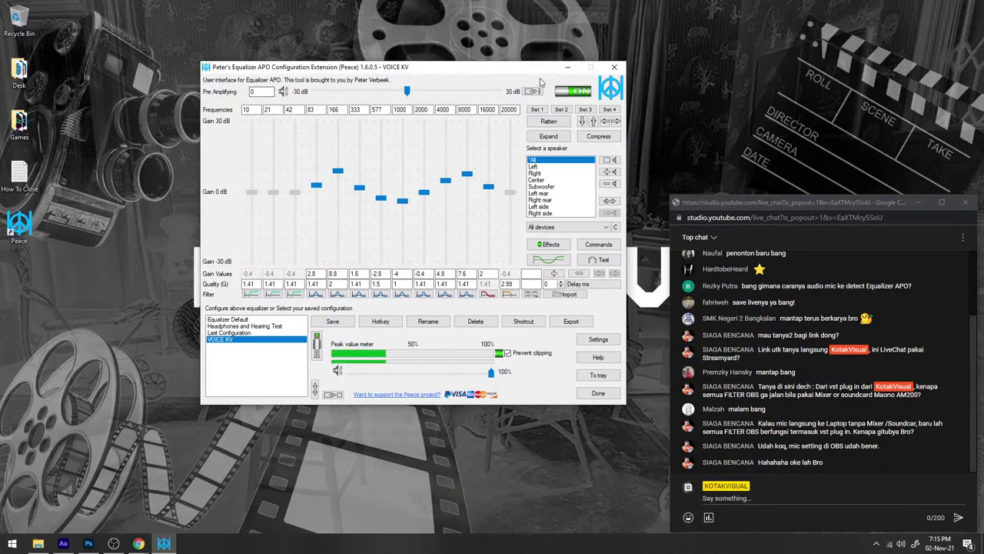
left_click(578, 92)
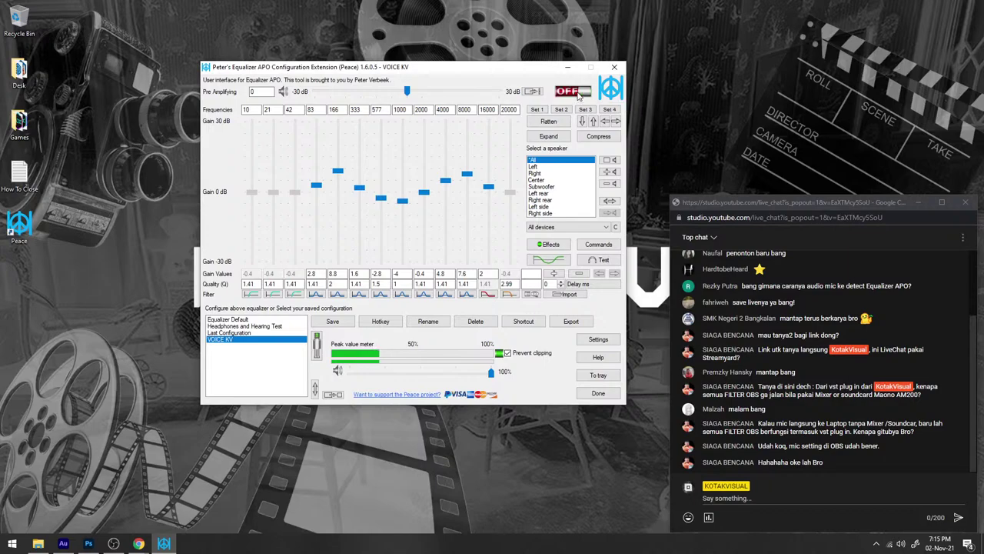
left_click(579, 93)
Expand the band gains until 166 Hz reaches 30 dB and compress them until 166 Hz is at 7.86 dB
left_click(543, 137)
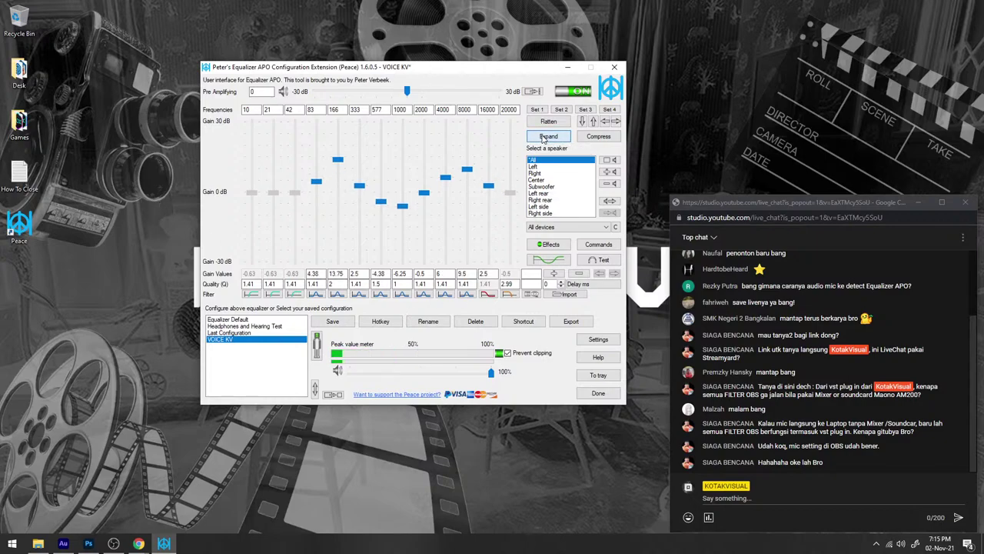
left_click(543, 136)
left_click(543, 137)
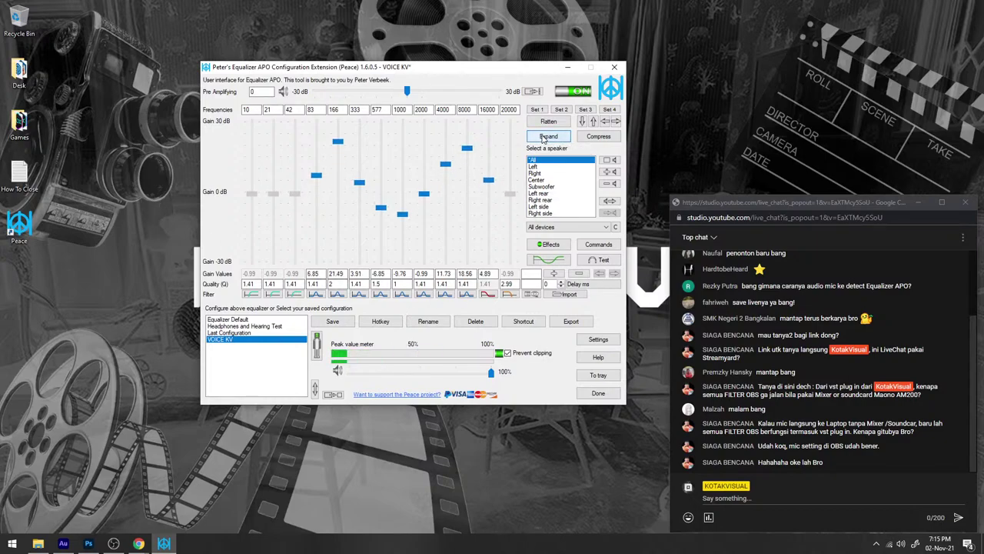
left_click(543, 137)
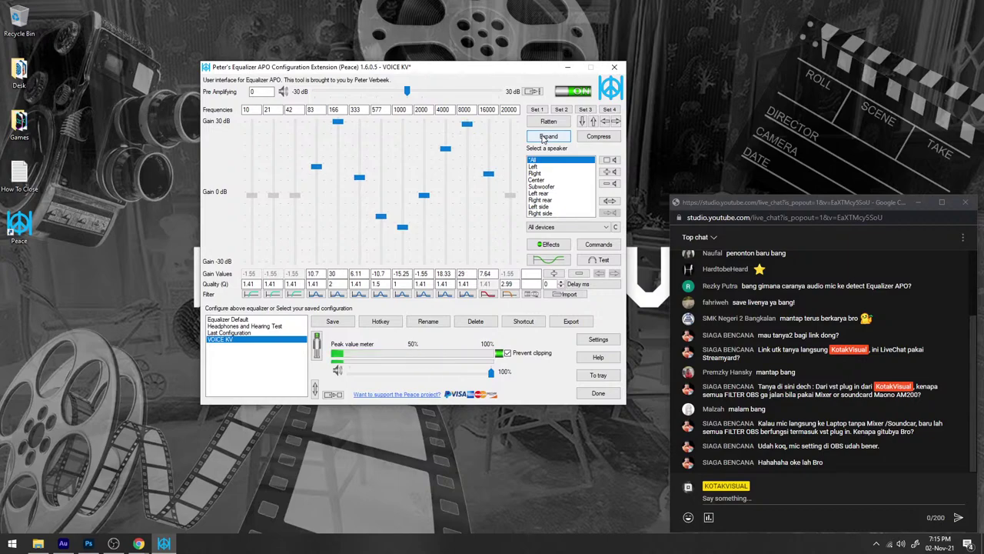
left_click(599, 136)
left_click(598, 137)
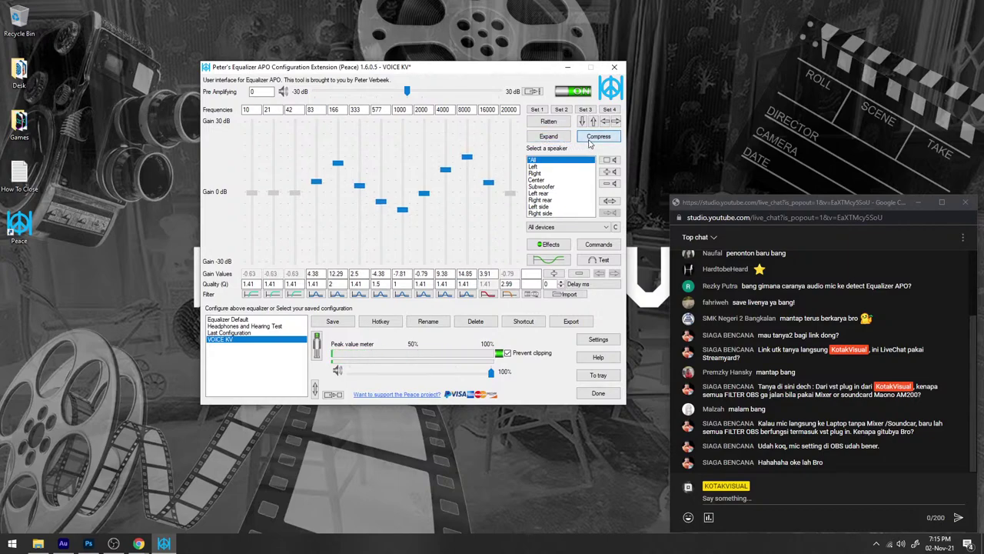
left_click(599, 137)
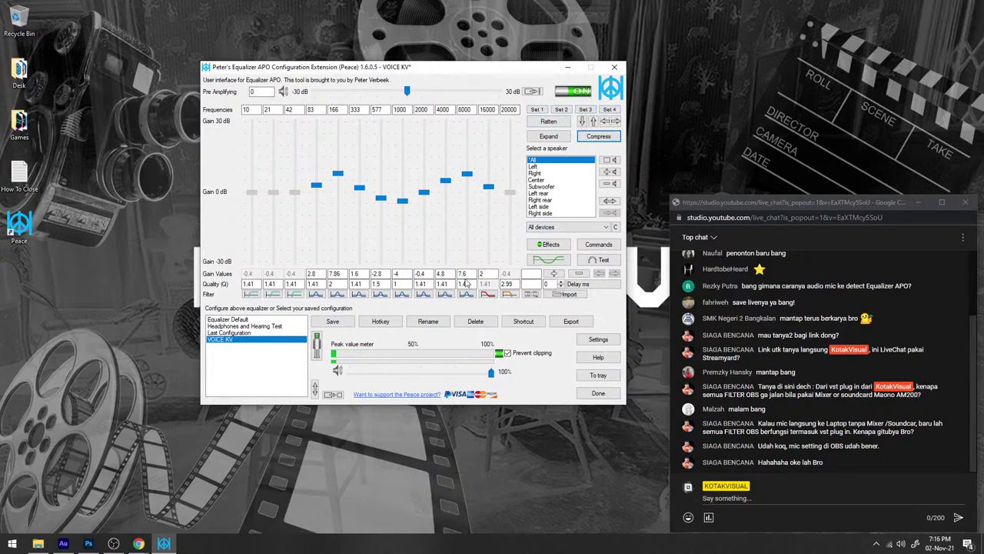
Review Peace's list of target devices and the Effects panel, and close both without changing anything
left_click(577, 229)
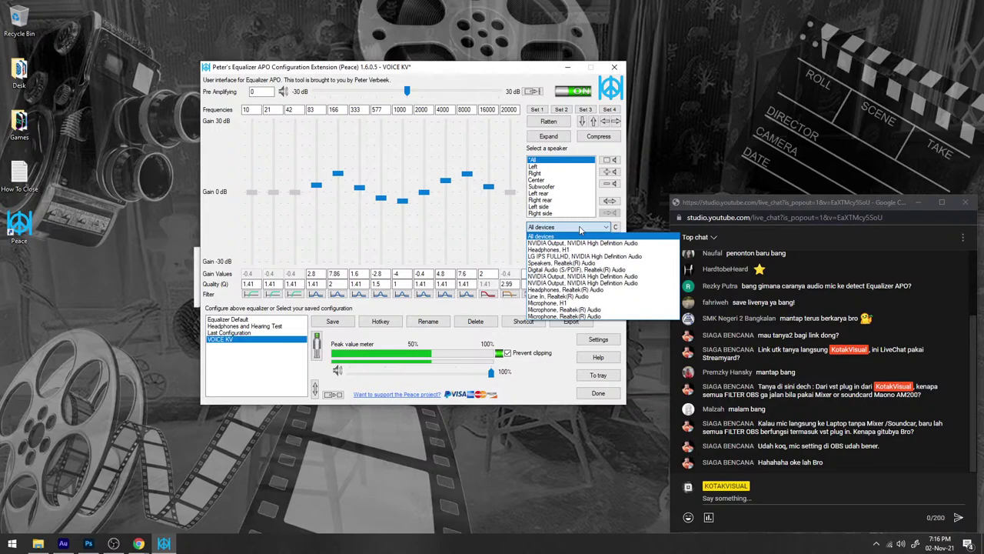
left_click(580, 228)
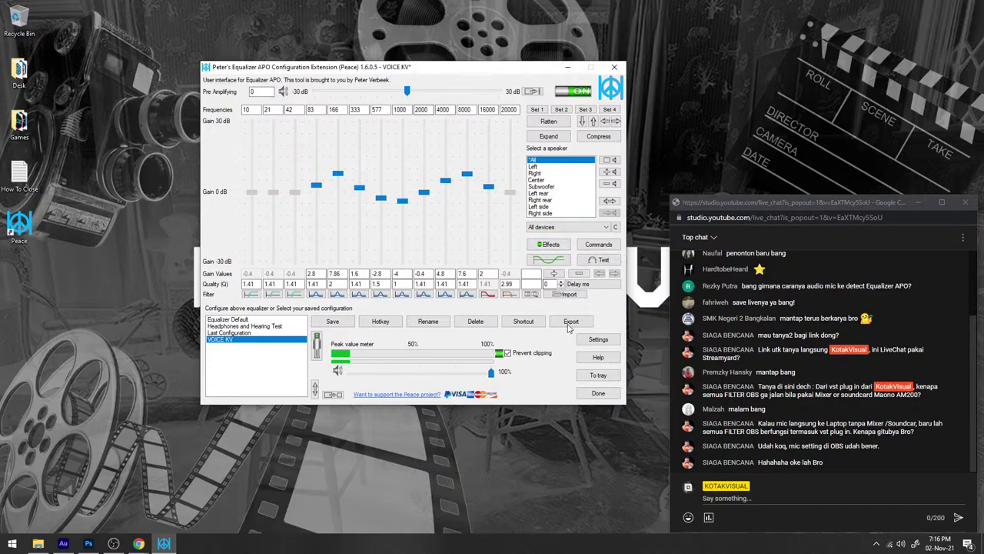
left_click(551, 246)
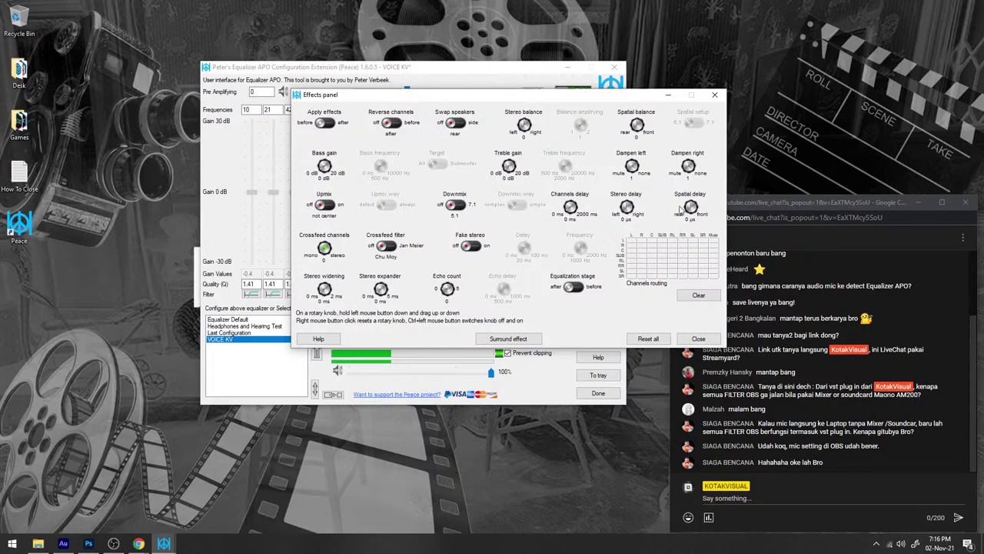
left_click(698, 338)
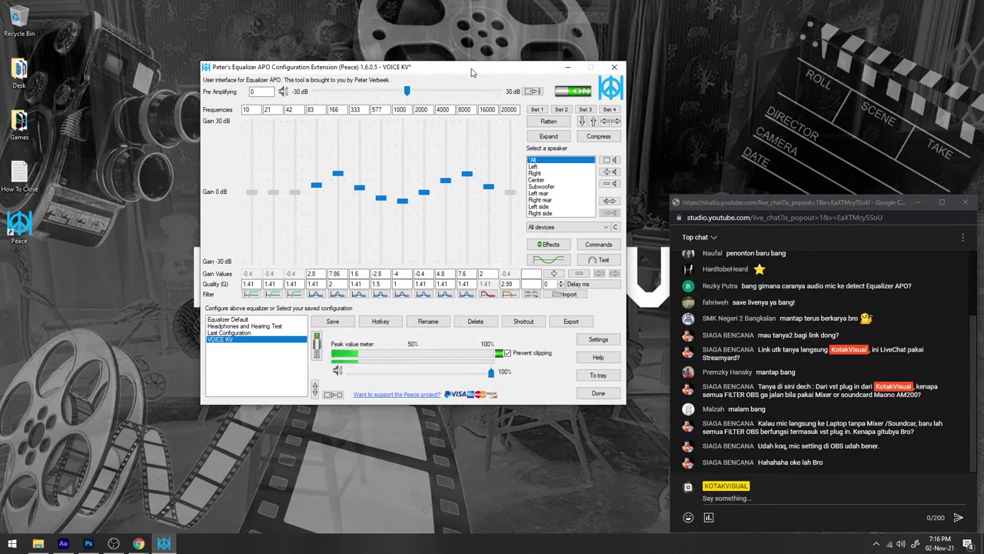
mouse_move(472, 72)
left_mouse_down()
mouse_move(507, 63)
mouse_move(459, 73)
left_mouse_up()
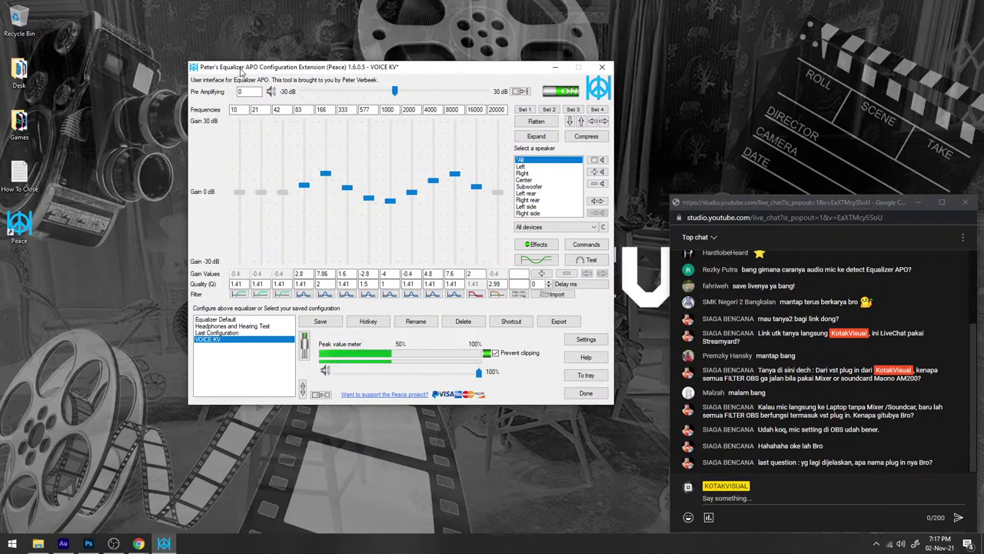
left_click_drag(374, 72, 338, 71)
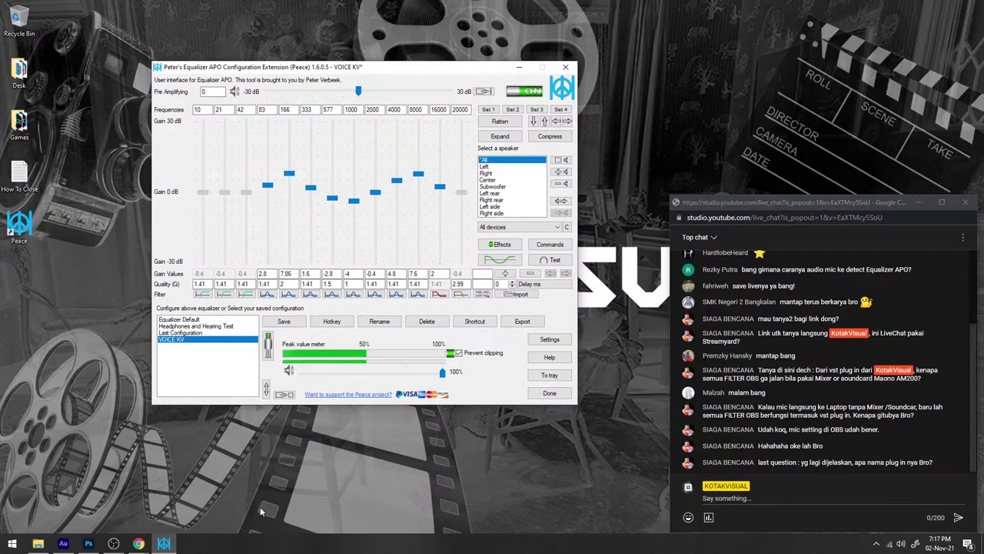
Review the signal-flow diagram in Photoshop and the VB-Audio VoiceMeeter page in Chrome, and minimize both windows
left_click(88, 544)
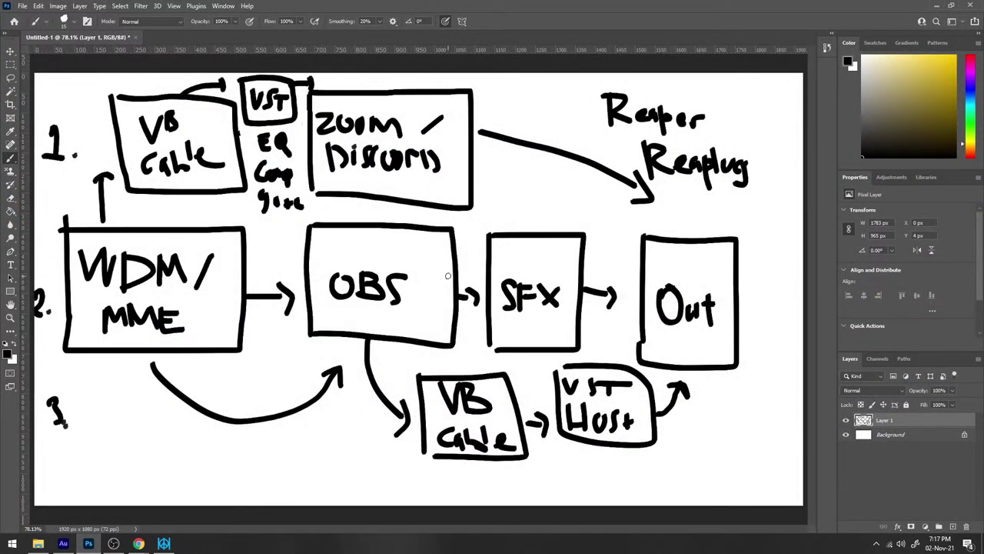
mouse_move(138, 543)
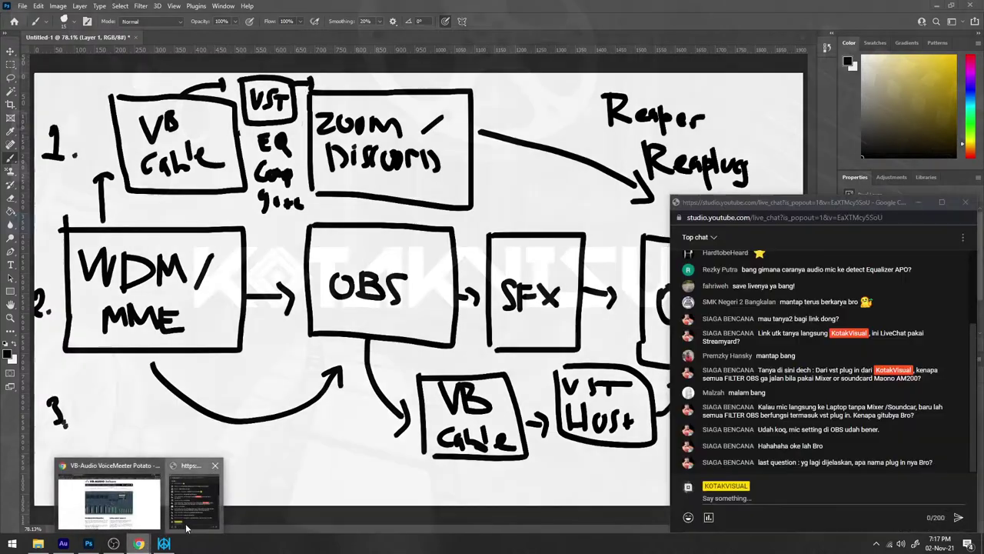
left_click(116, 500)
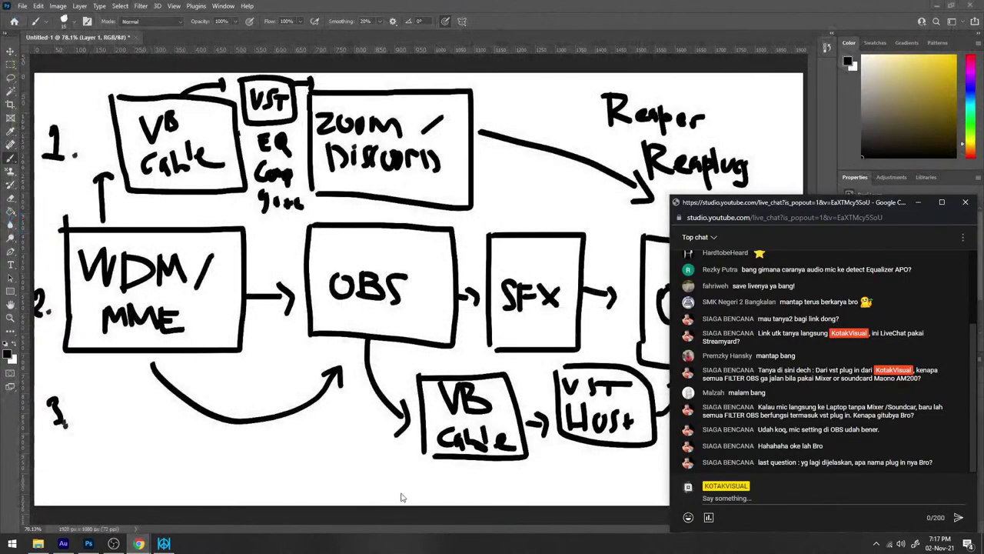
left_click(930, 5)
left_click(933, 6)
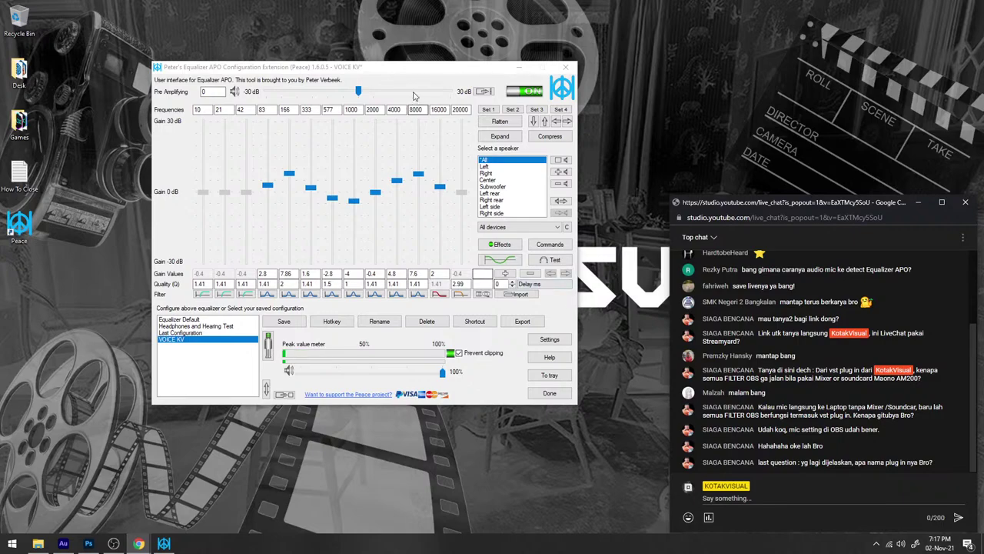
Show the equalizer graph window and place the Peace window directly beside it
left_click_drag(407, 67, 329, 67)
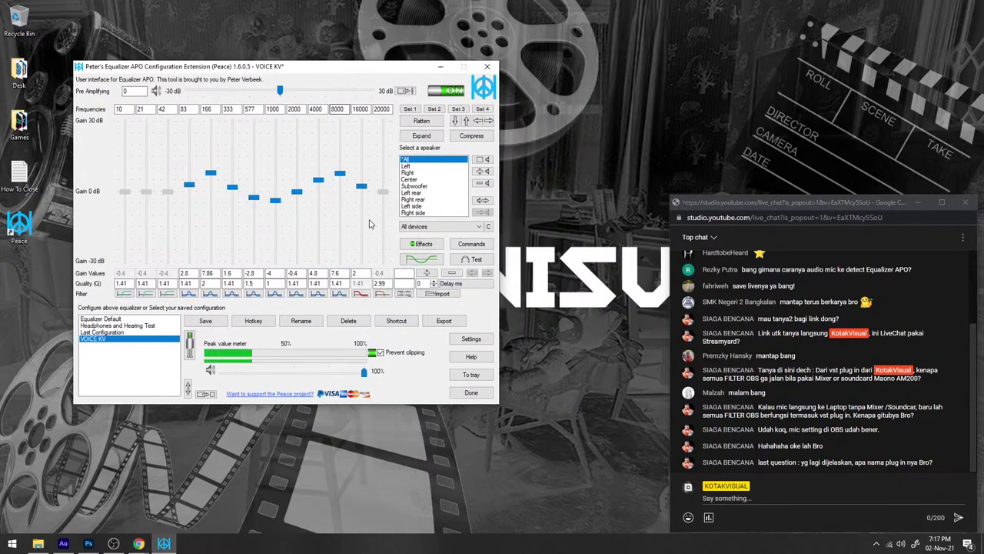
left_click(420, 261)
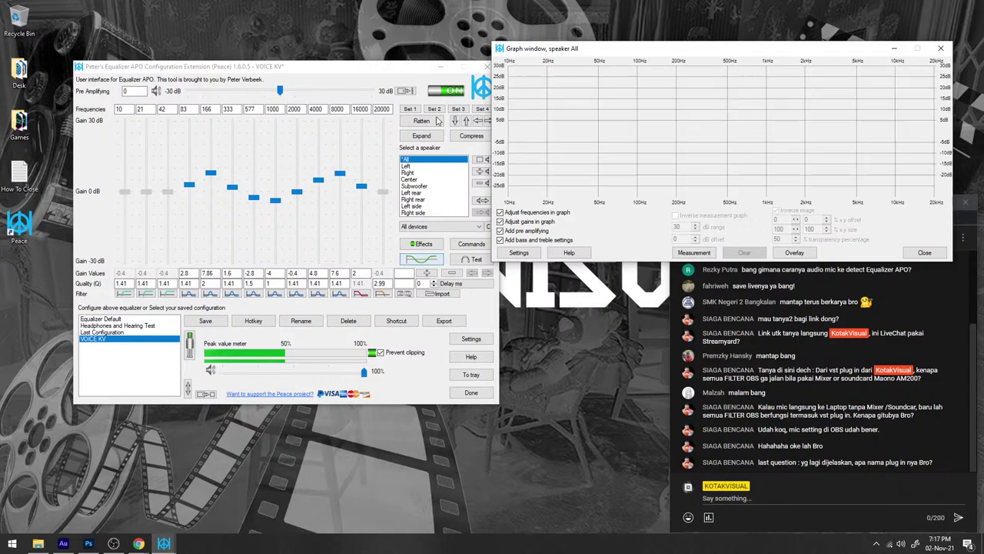
left_click_drag(408, 74, 398, 51)
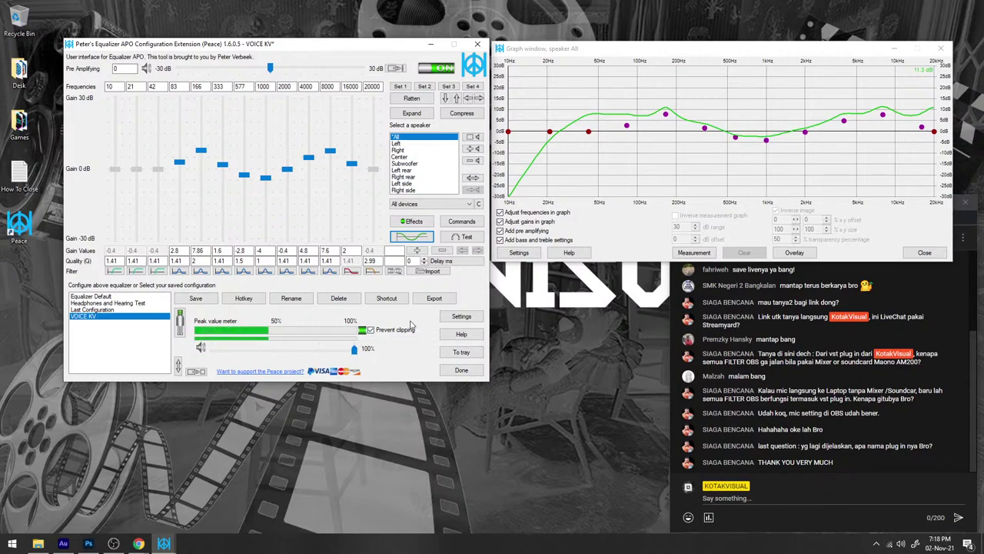
Review the Expander and Limiter settings in OBS's Mic/Aux audio filters, close the filters and minimize OBS
left_click(114, 544)
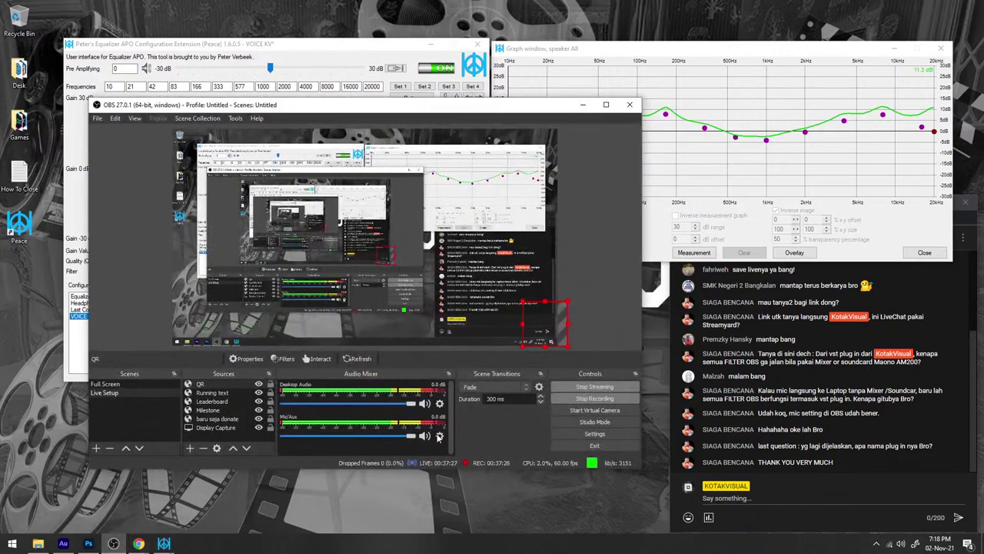
left_click(439, 436)
left_click(448, 400)
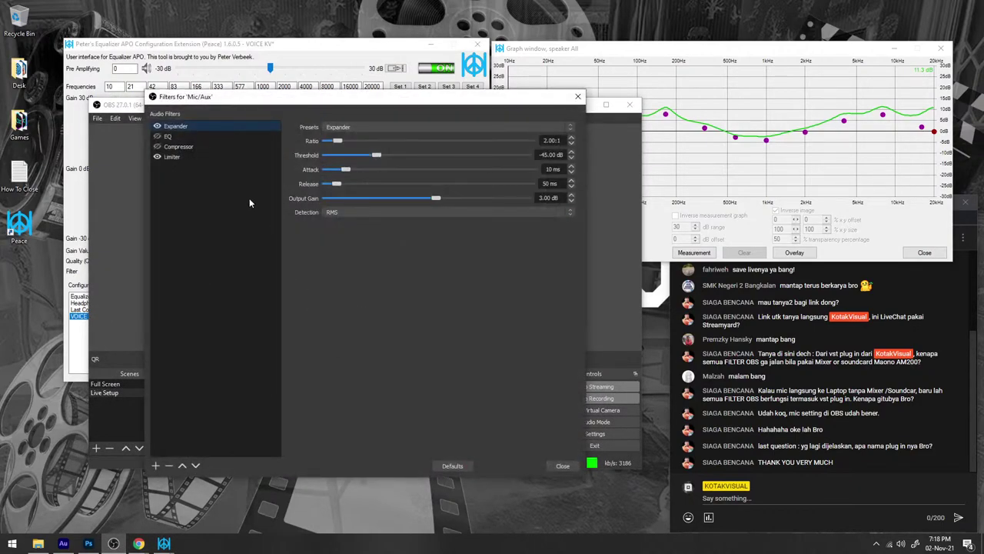
left_click(172, 157)
left_click(578, 96)
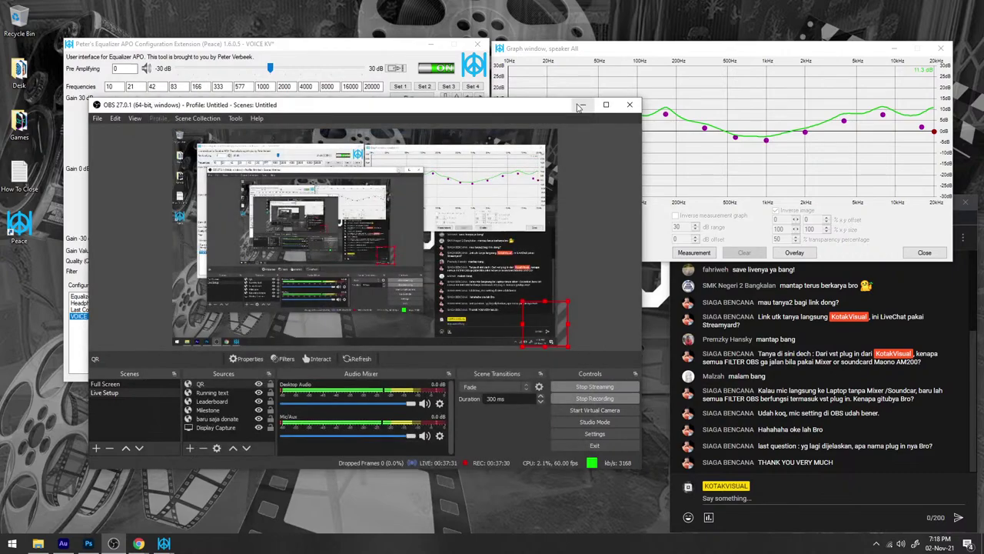
left_click(580, 105)
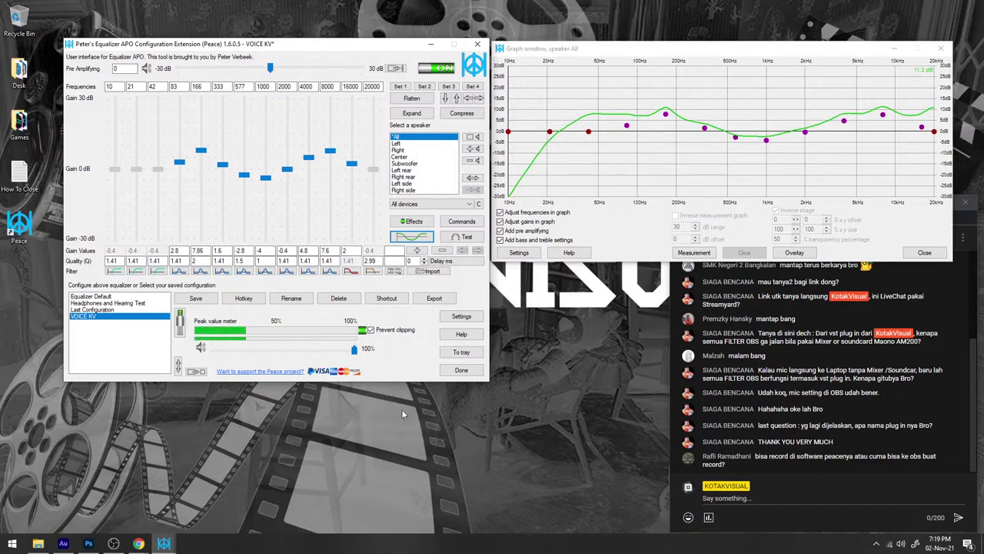
Open the Windows Sound settings and show the list of recording devices
right_click(901, 544)
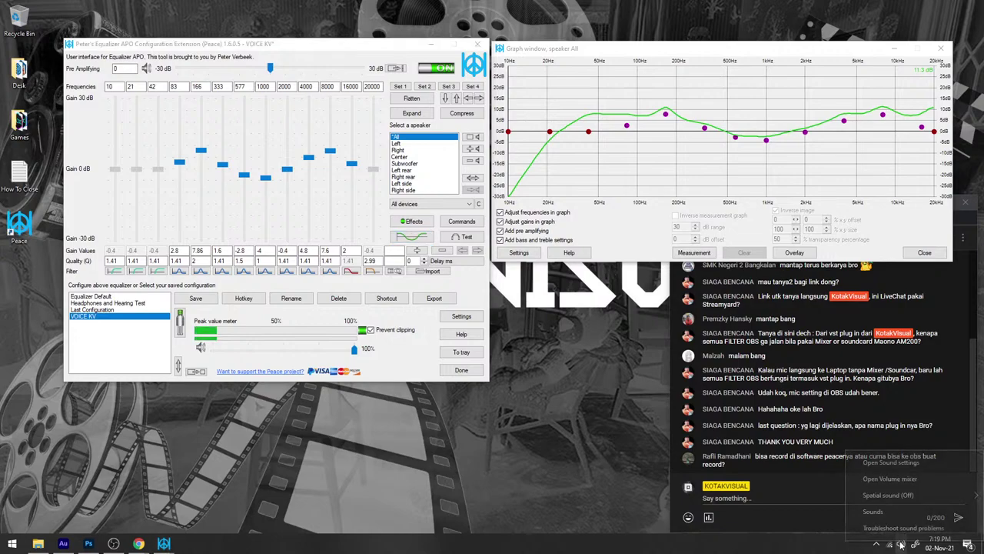
left_click(873, 512)
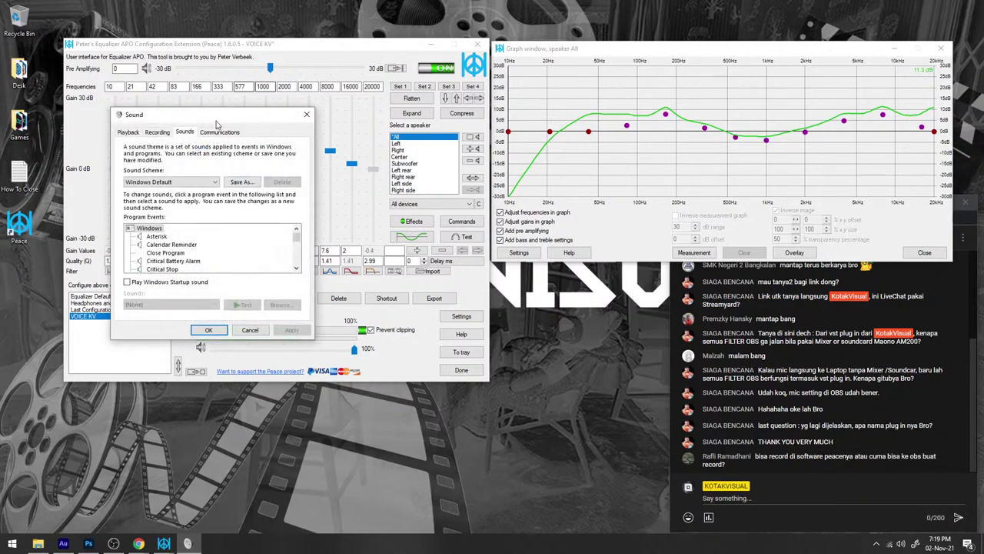
left_click(219, 132)
left_click(192, 134)
left_click(166, 135)
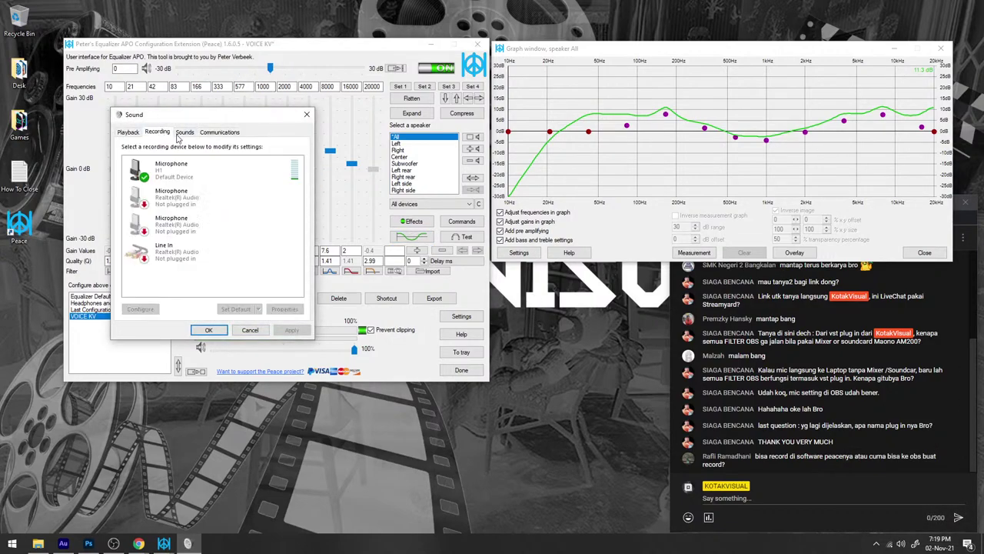
Review the H1 microphone's default format options, keep 2 channel, 16 bit, 48000 Hz (DVD Quality), and close the Sound settings
double_click(171, 168)
left_click(189, 171)
left_click(214, 171)
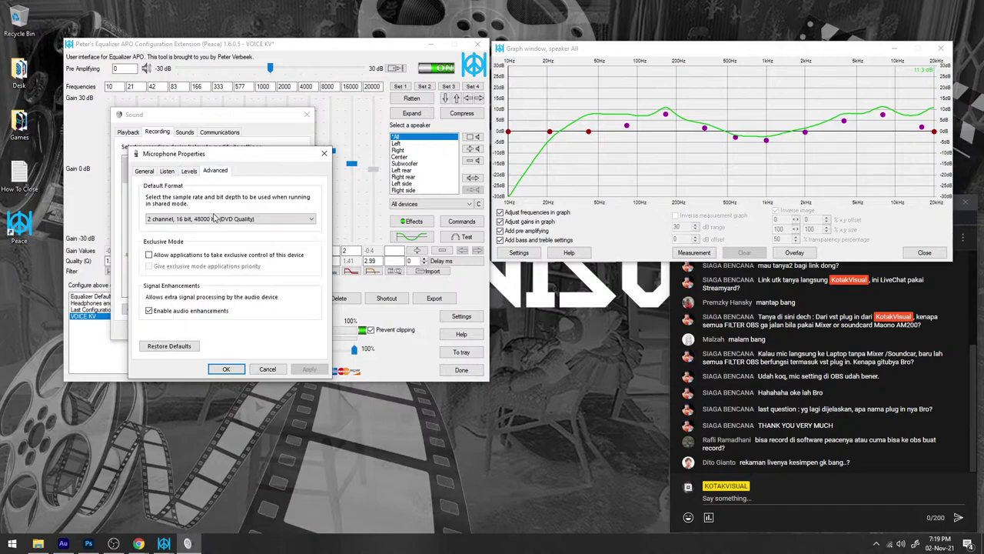
left_click(215, 218)
left_click(259, 220)
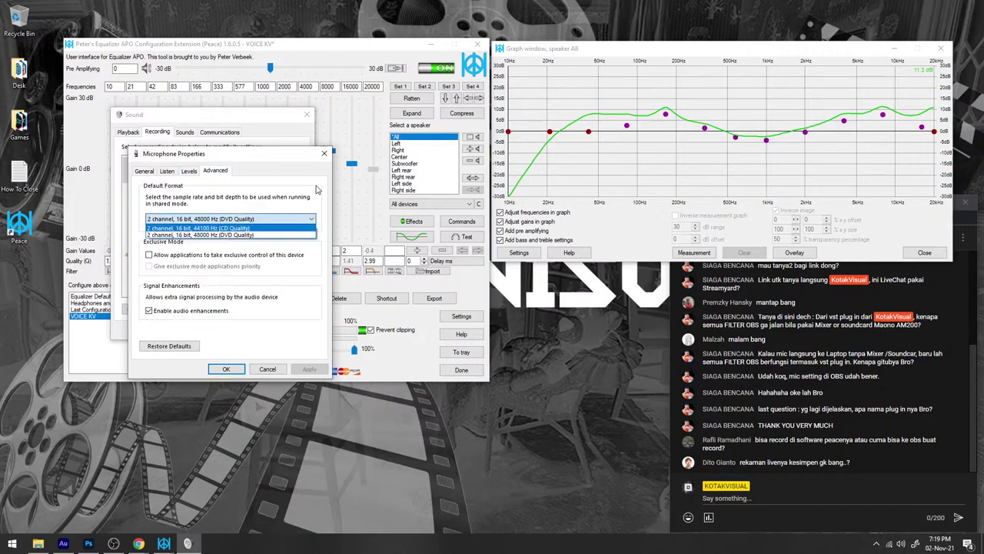
left_click(254, 235)
left_click(324, 154)
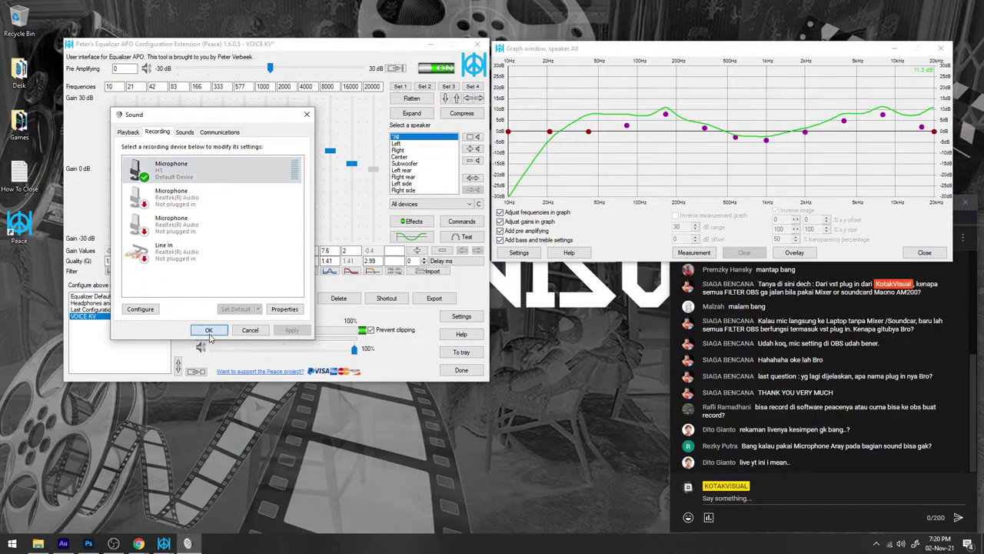
left_click(208, 332)
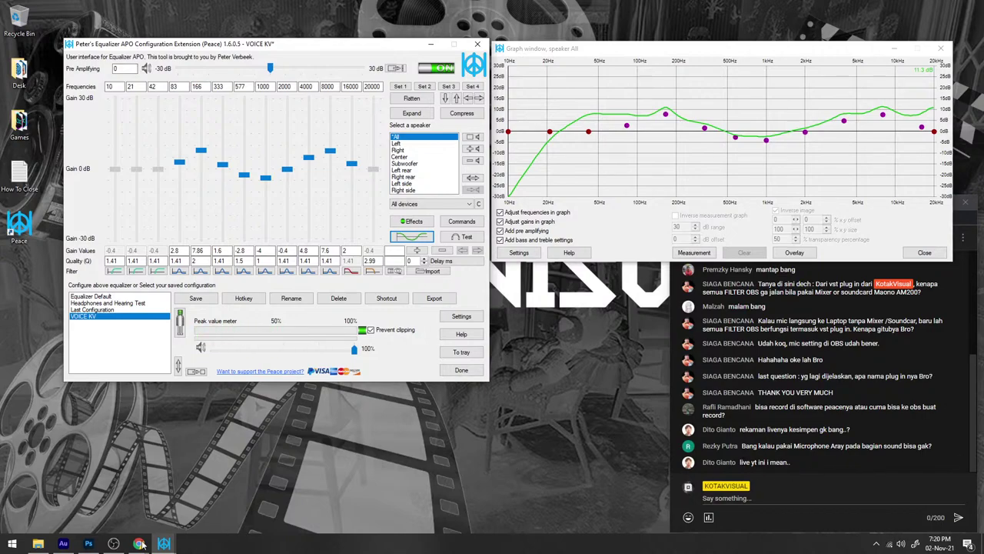
Switch to Chrome and search Google for "microphone array" in a new tab
left_click(152, 517)
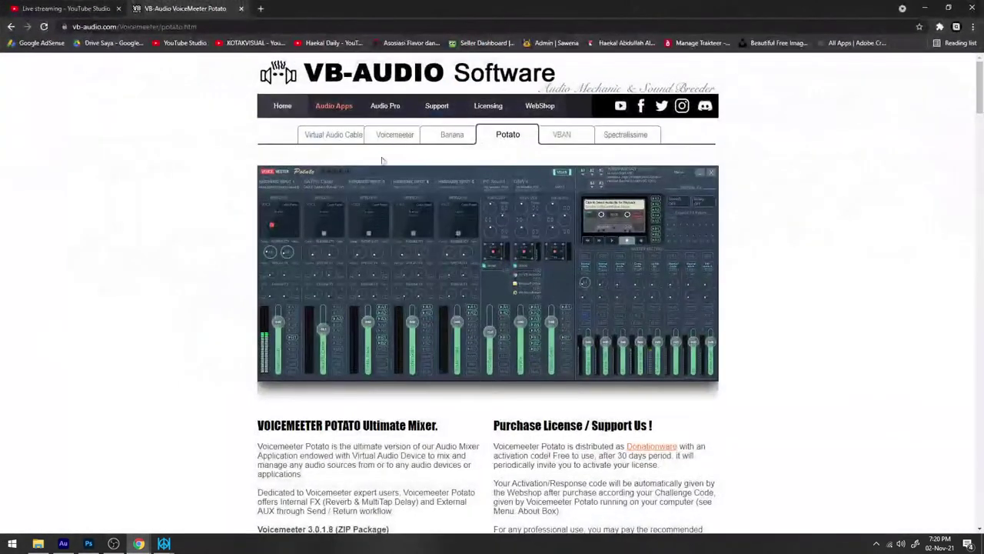
left_click(261, 7)
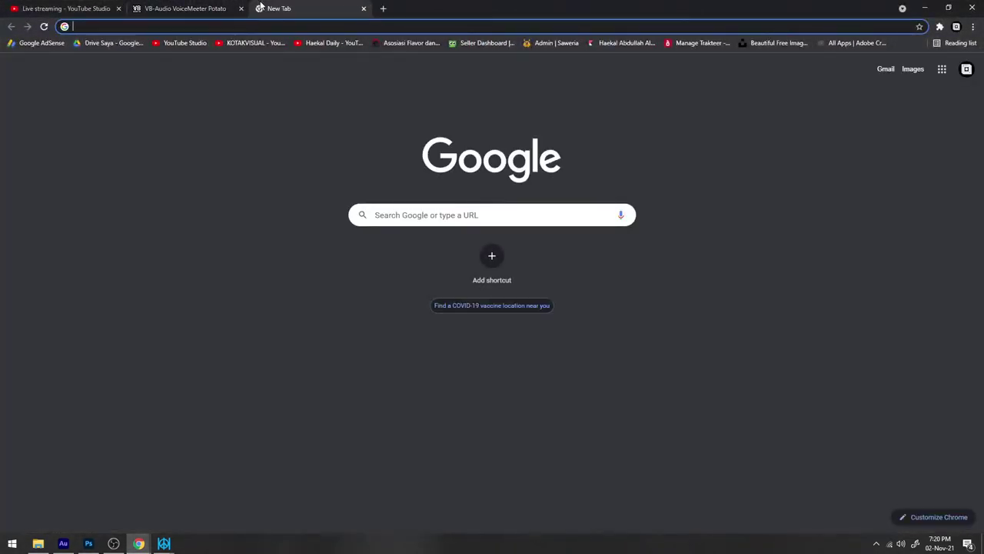
type("microph")
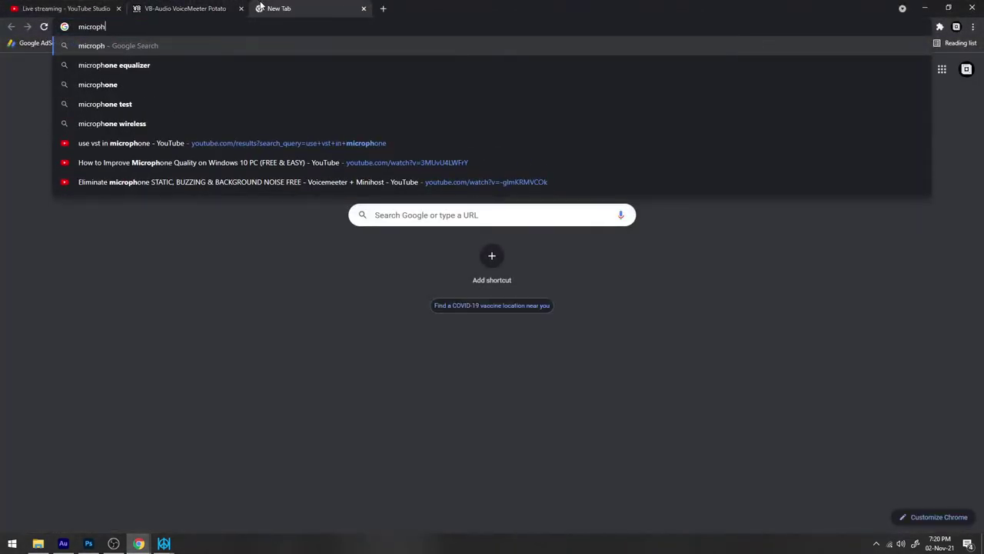
type("one array")
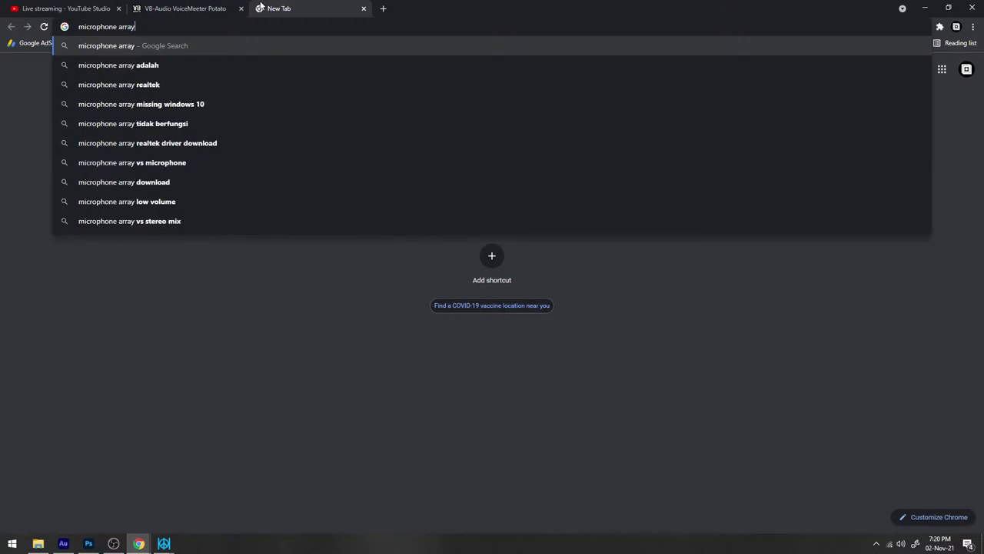
key("Return")
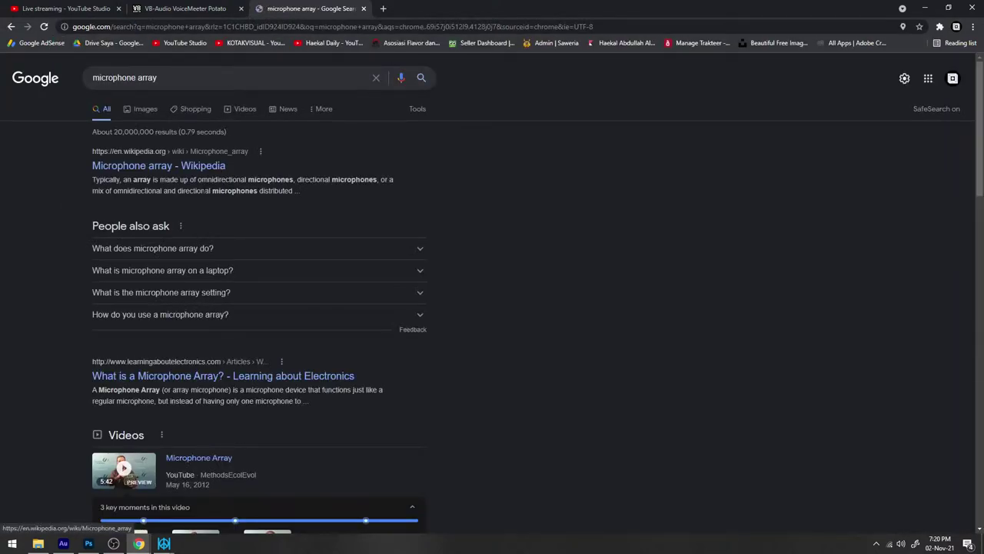
Open the Wikipedia article on microphone arrays in a separate tab and read its introduction
right_click(198, 173)
left_click(223, 177)
left_click(426, 7)
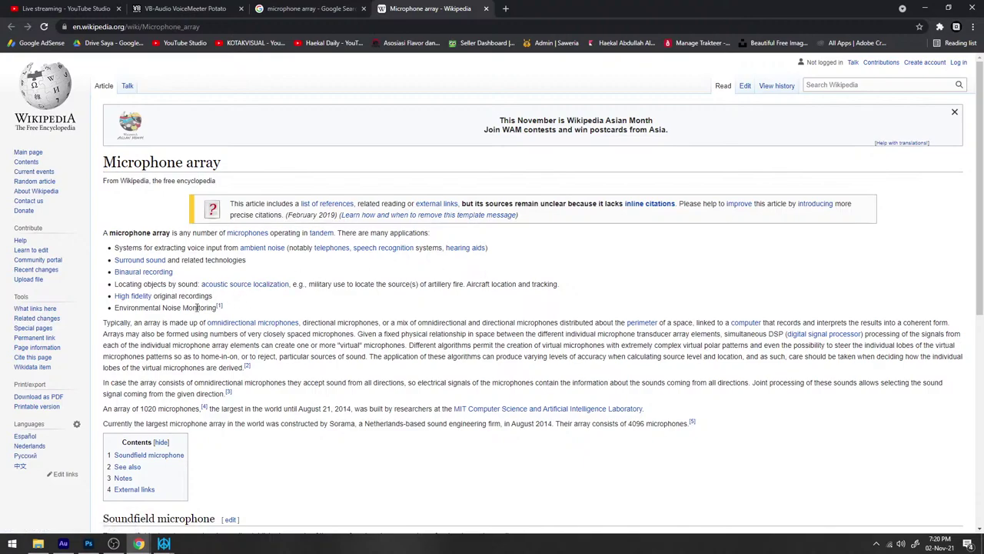
scroll(201, 307, "down", 2)
Browse Google's image results for microphone arrays, minimize the browser and bring the live chat window to the front
left_click(300, 8)
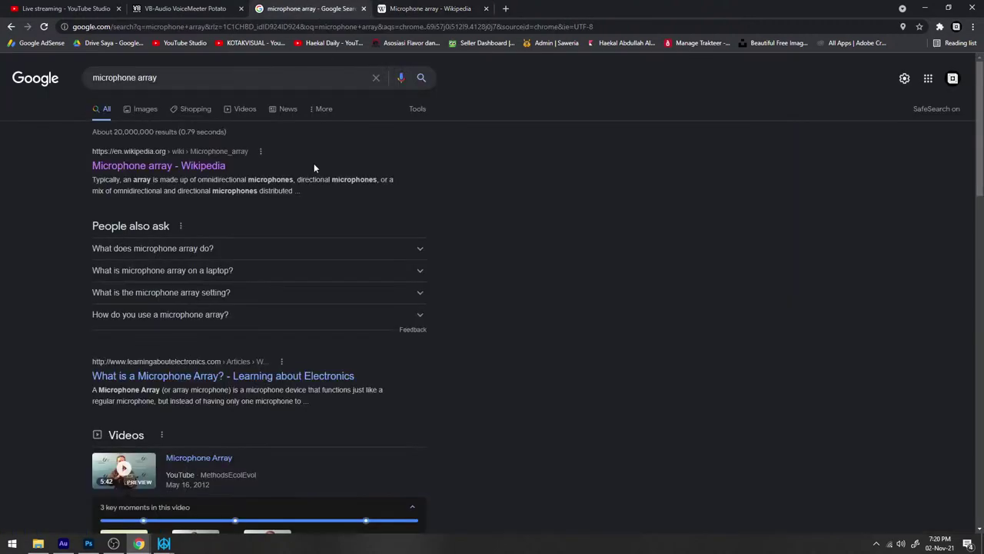
left_click(145, 114)
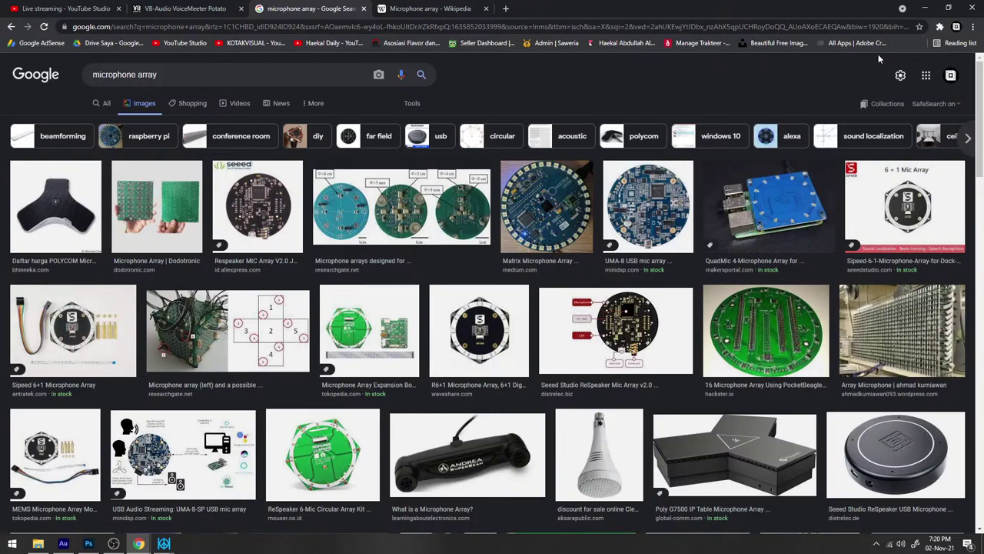
scroll(846, 166, "down", 3)
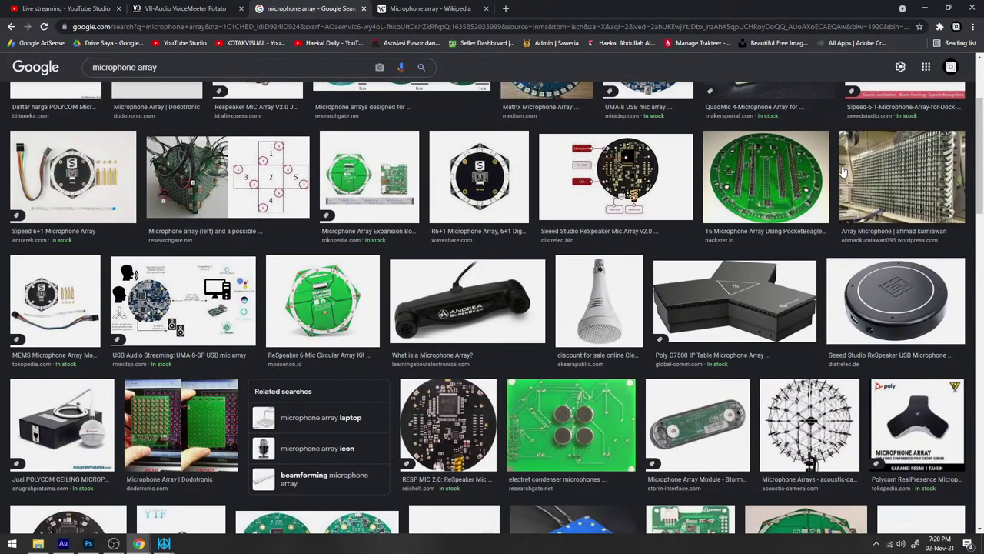
scroll(846, 173, "down", 1)
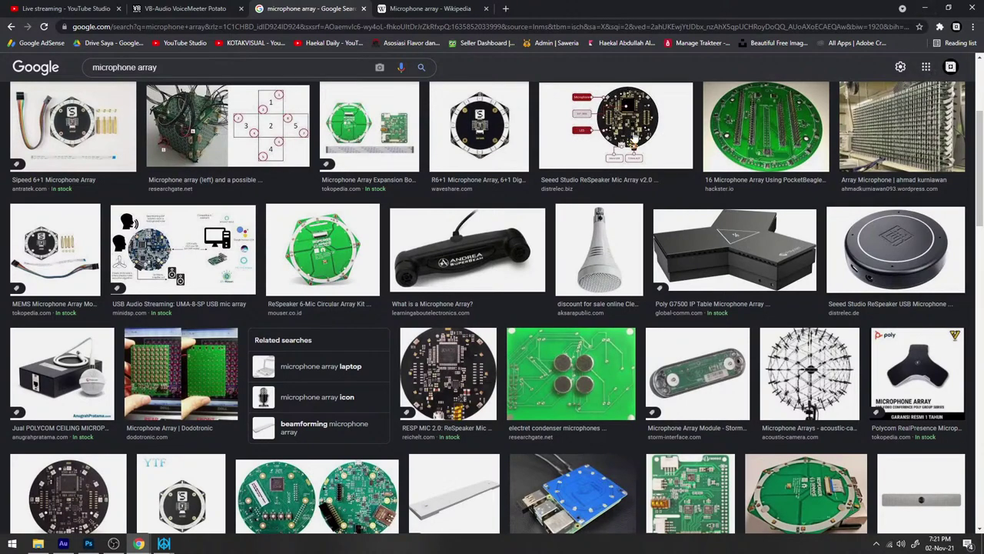
left_click(922, 9)
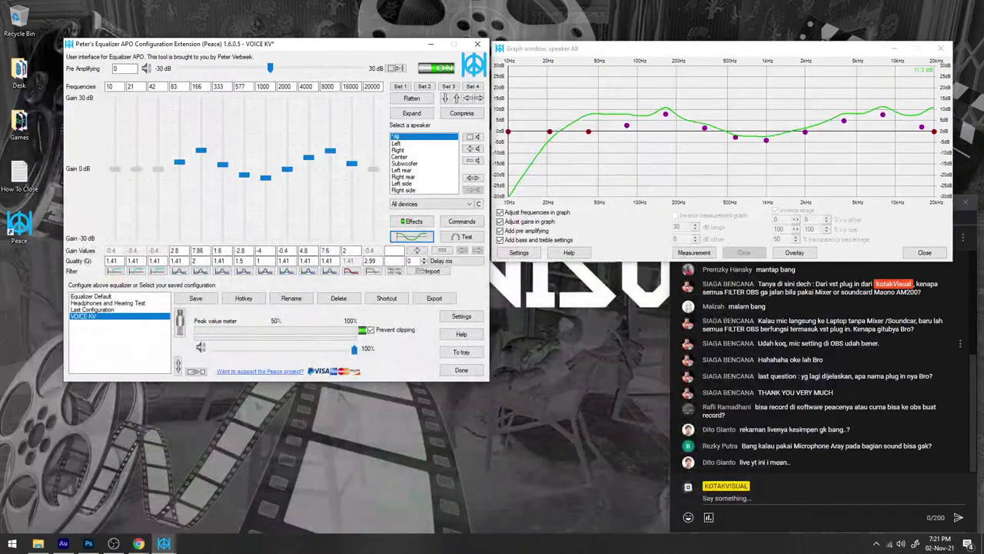
left_click(806, 495)
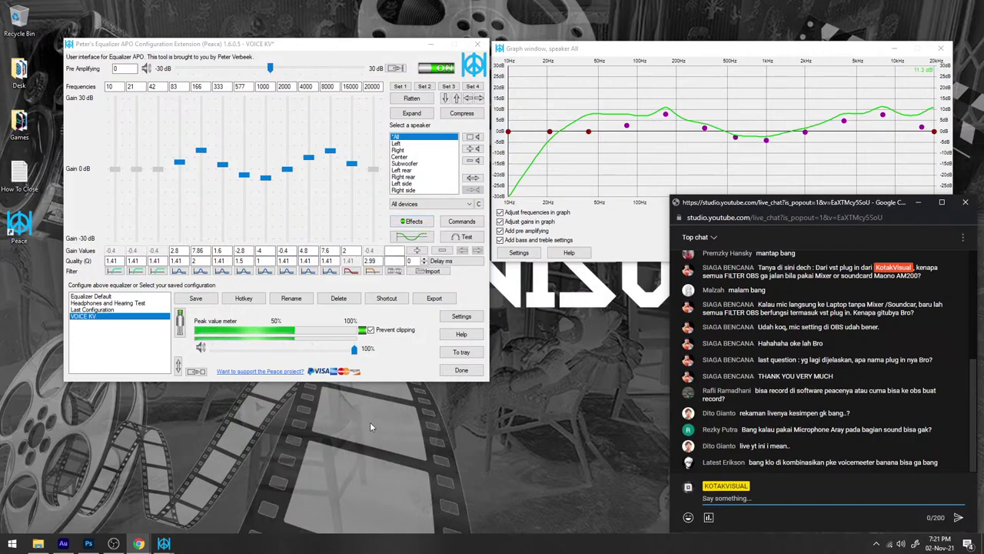
Switch to Adobe Audition, play the Untitled 1 voice recording from the start with a pause near Marker 01, and minimize Audition
left_click(64, 544)
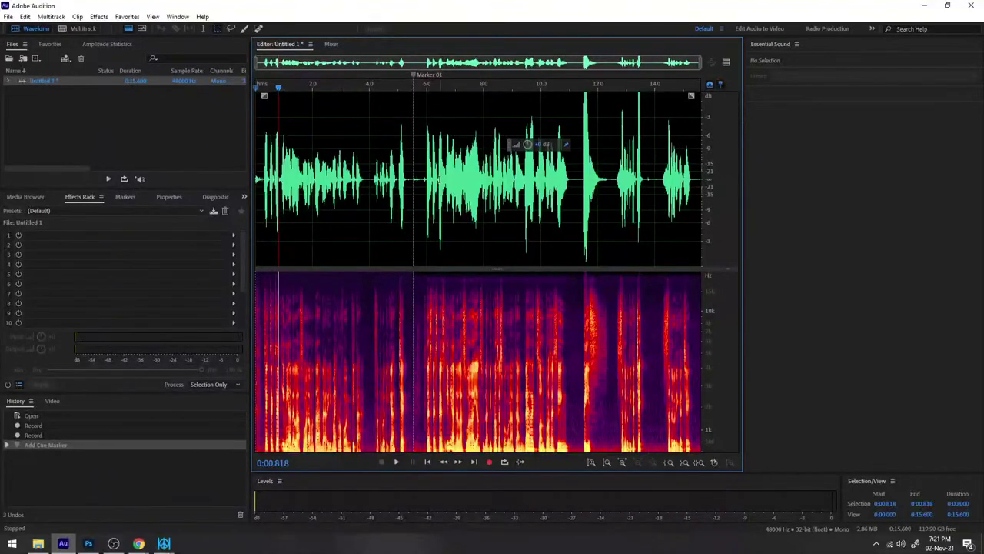
left_click(261, 90)
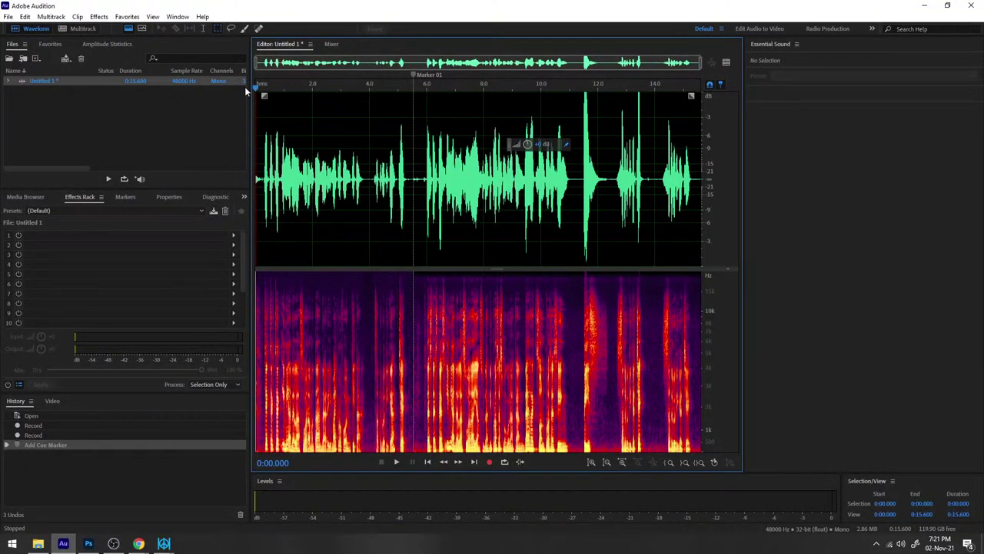
key("space")
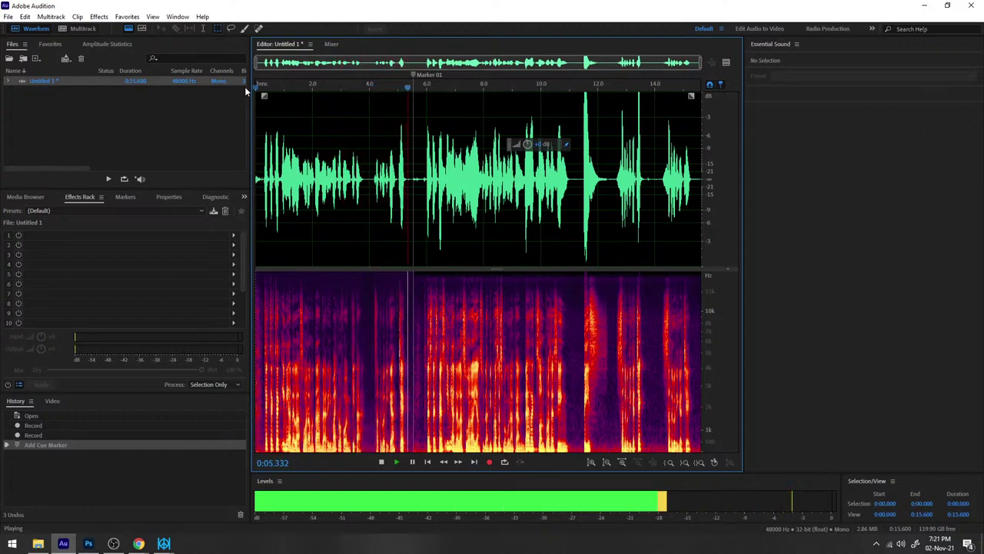
key("space")
key("space")
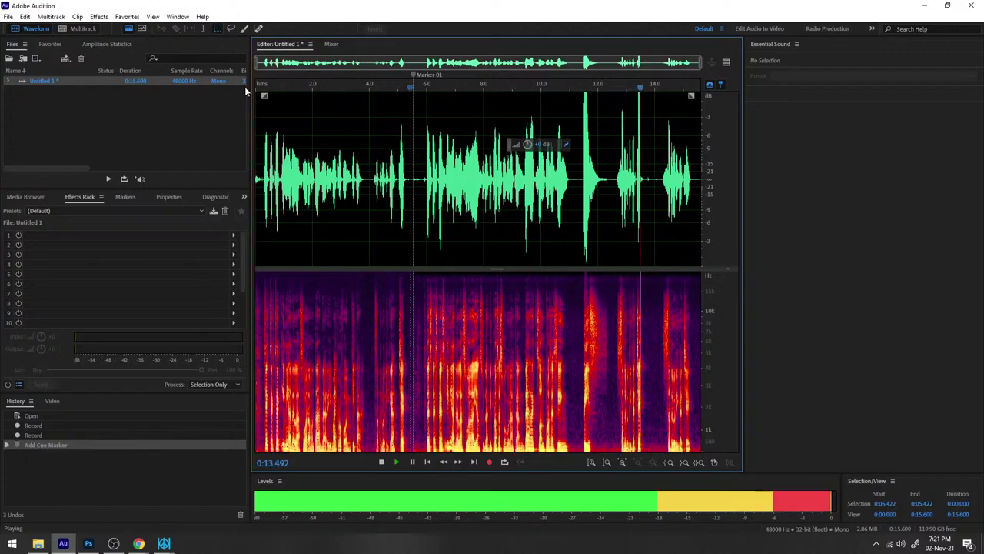
key("space")
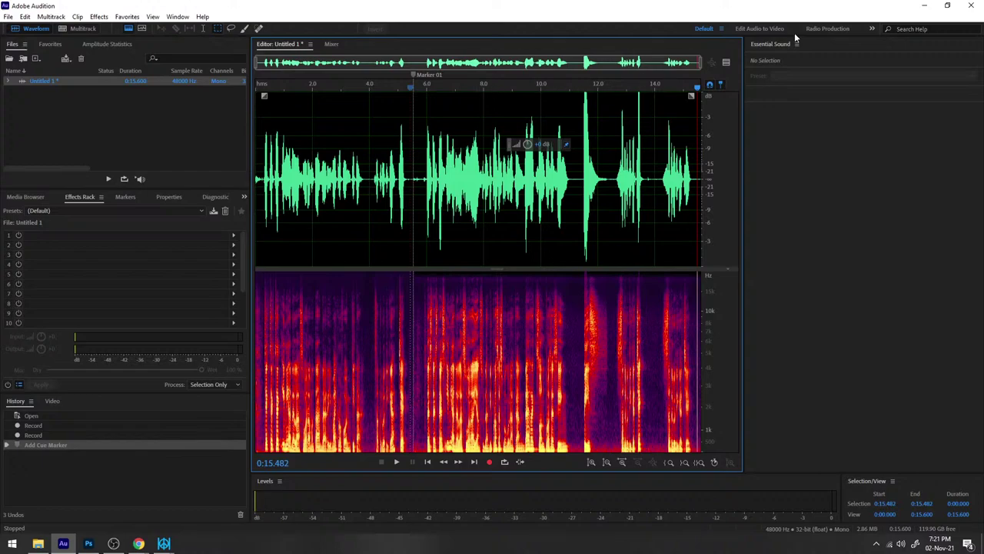
left_click(928, 6)
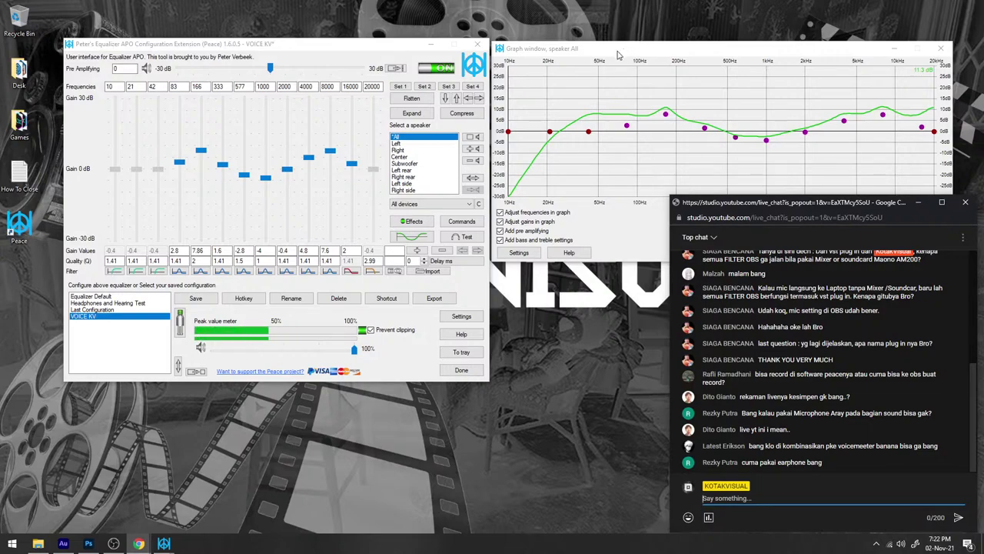
Move the Peace window and its graph window higher on the desktop, and shift the live chat window slightly away from them
left_click(181, 47)
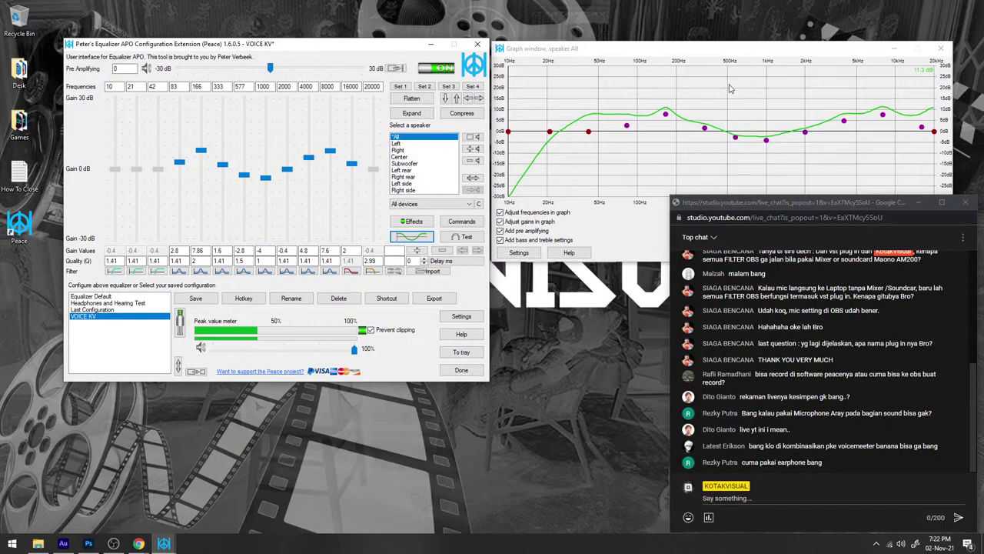
left_click_drag(371, 45, 359, 22)
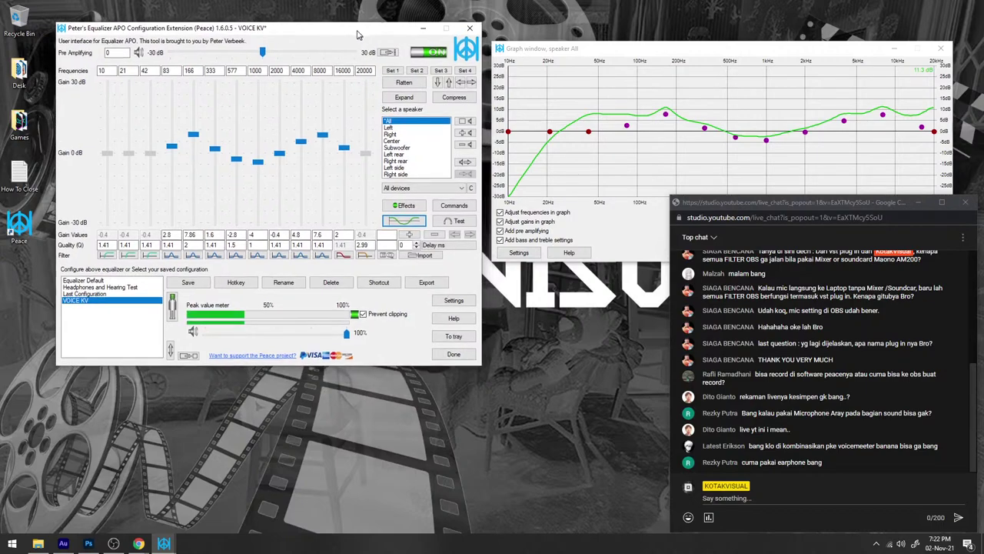
left_click_drag(563, 52, 553, 30)
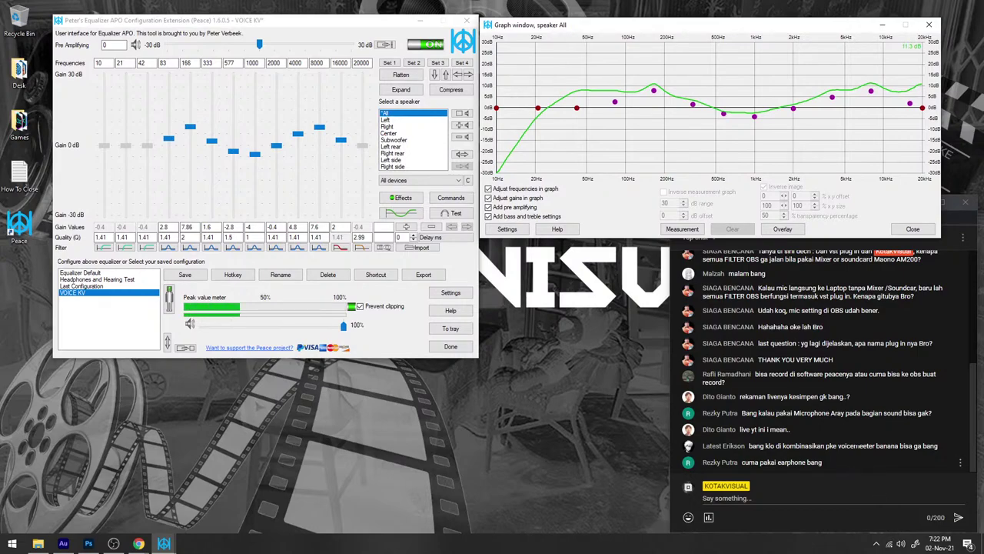
left_click(977, 404)
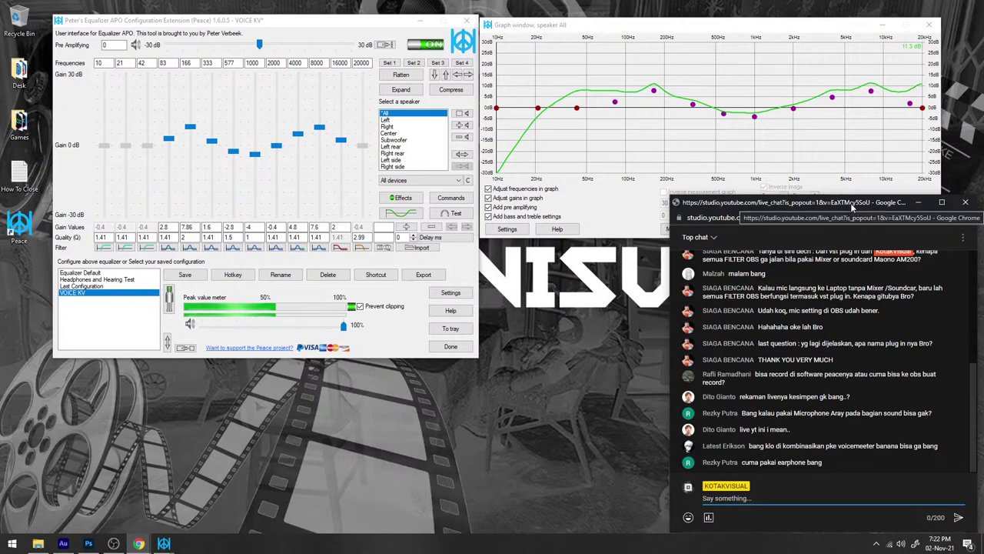
left_click_drag(851, 206, 861, 208)
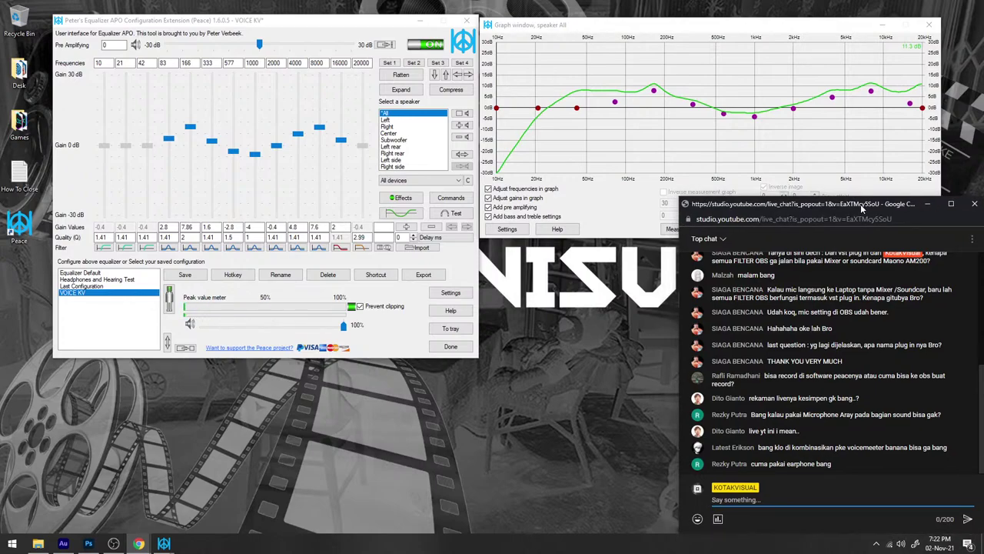